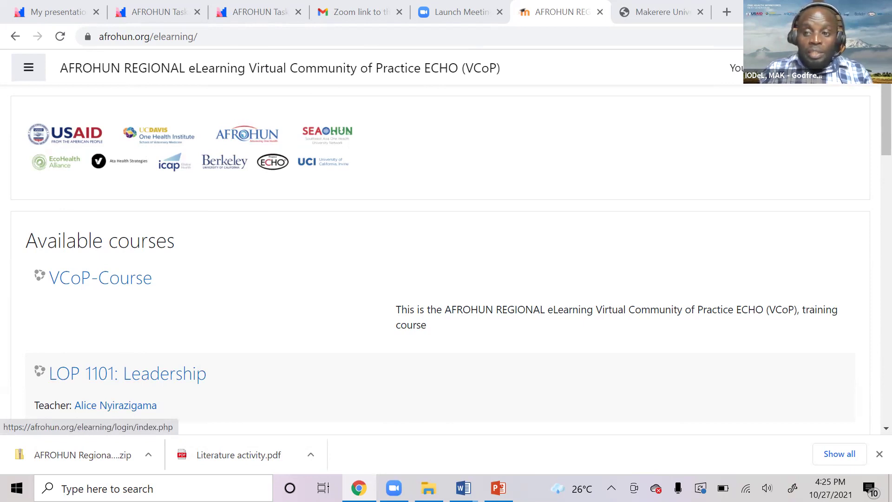
Go from the AFROHUN eLearning front page to the login page.
left_click(854, 68)
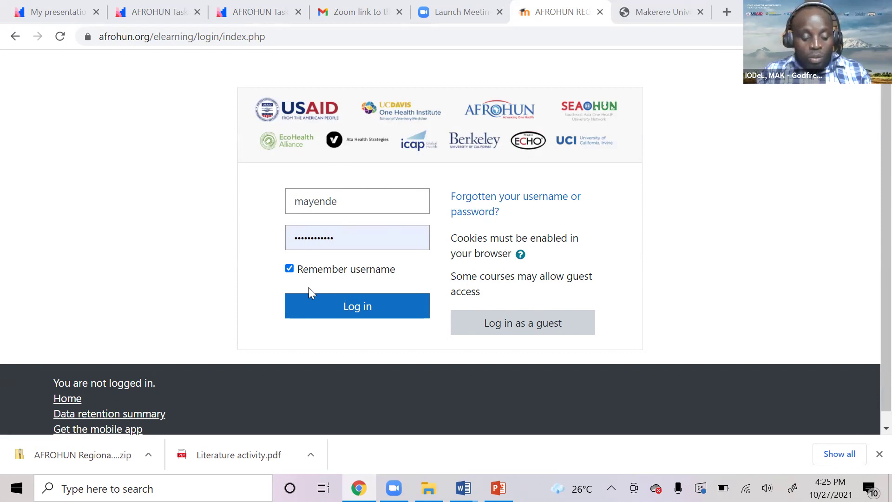
Sign in using the saved Chrome credentials to reach the Dashboard.
left_click(340, 203)
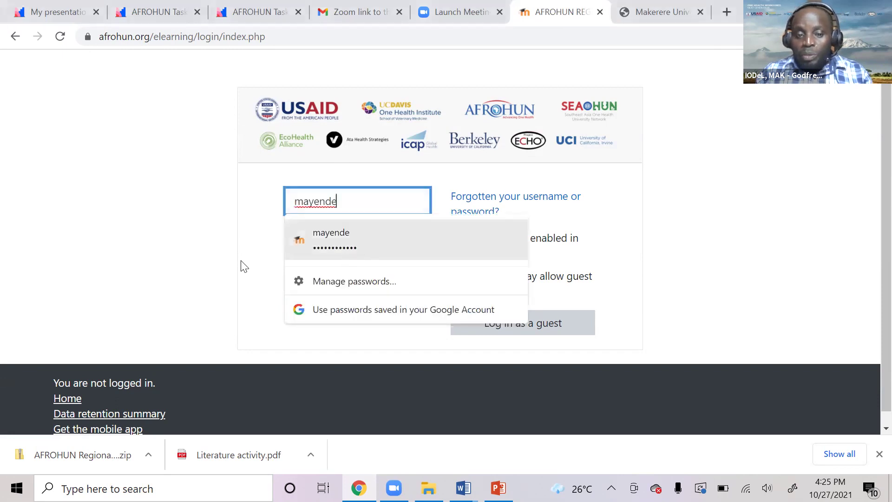
left_click(356, 245)
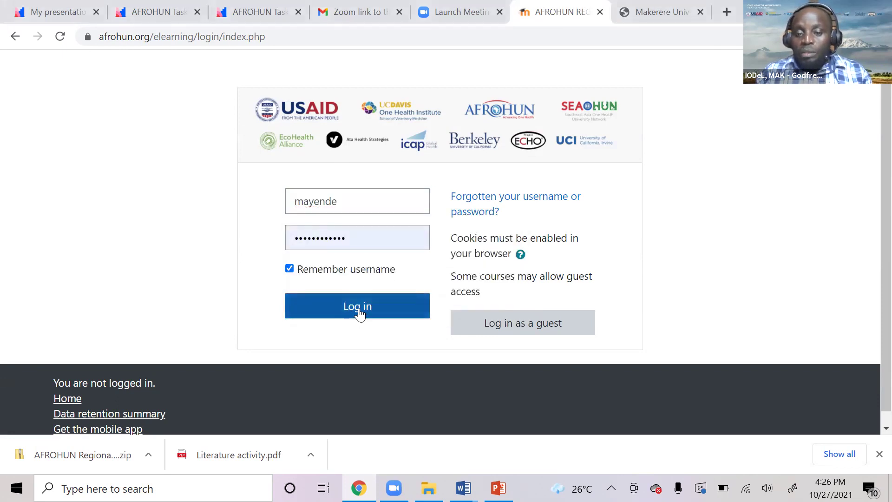
left_click(360, 314)
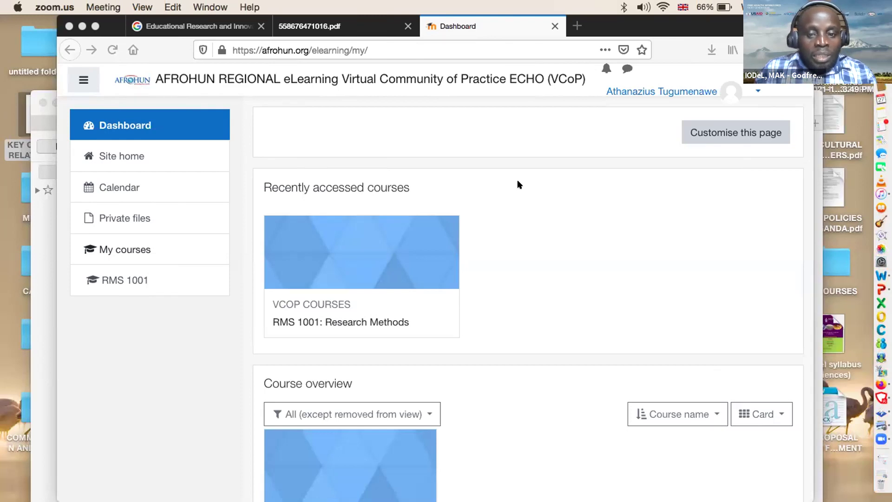
left_click(107, 359)
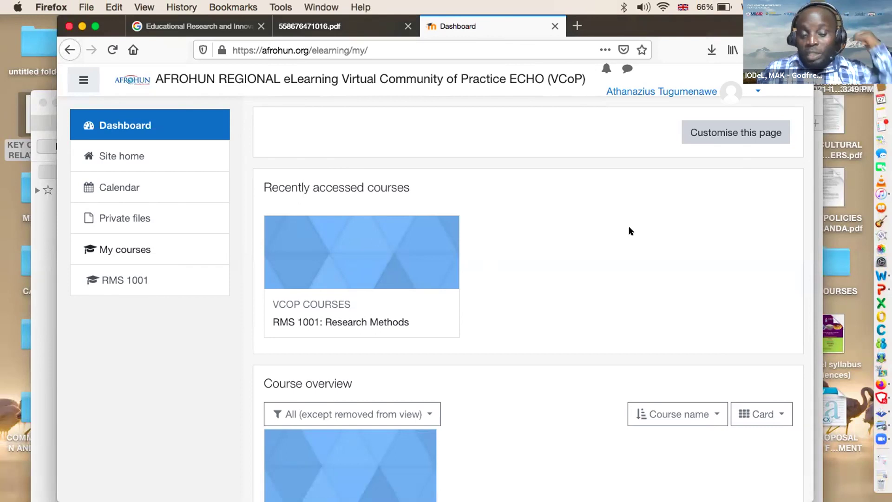
scroll(629, 231, "down", 2)
scroll(629, 231, "up", 2)
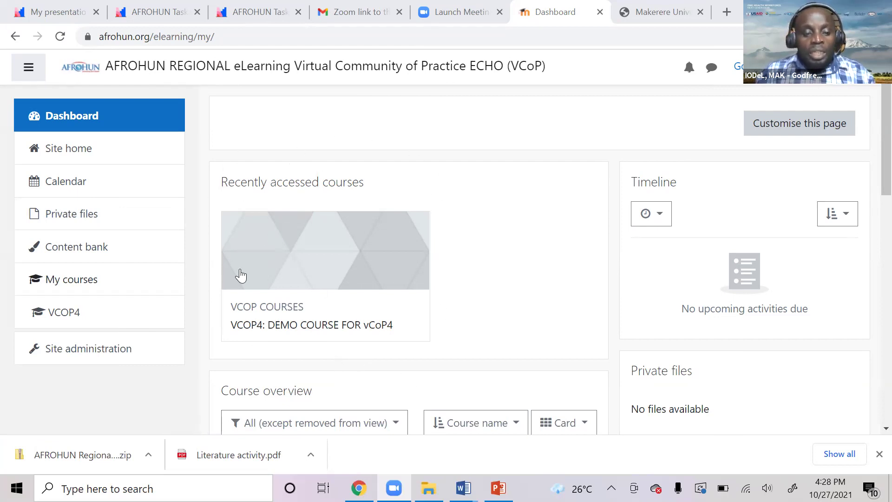
Open 'VCOP4: DEMO COURSE FOR vCoP4' from Recently accessed courses and look over its topics.
left_click(302, 326)
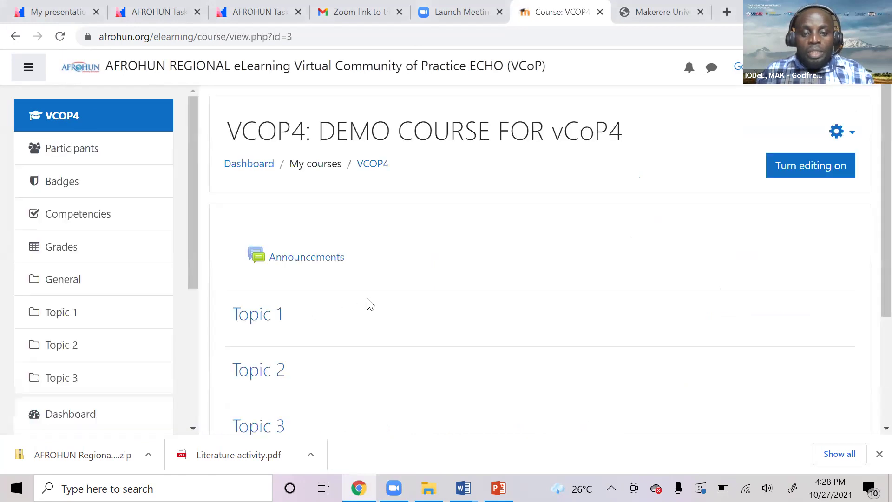
scroll(463, 274, "down", 3)
scroll(462, 275, "up", 2)
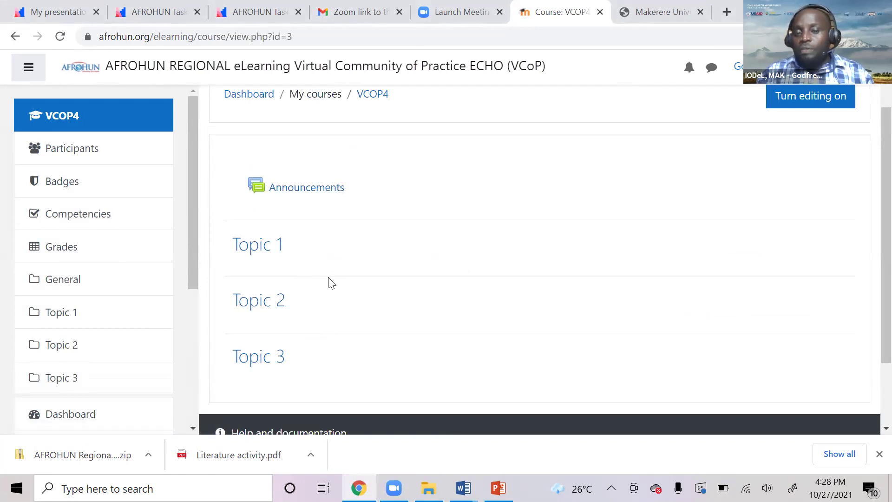
scroll(347, 361, "up", 1)
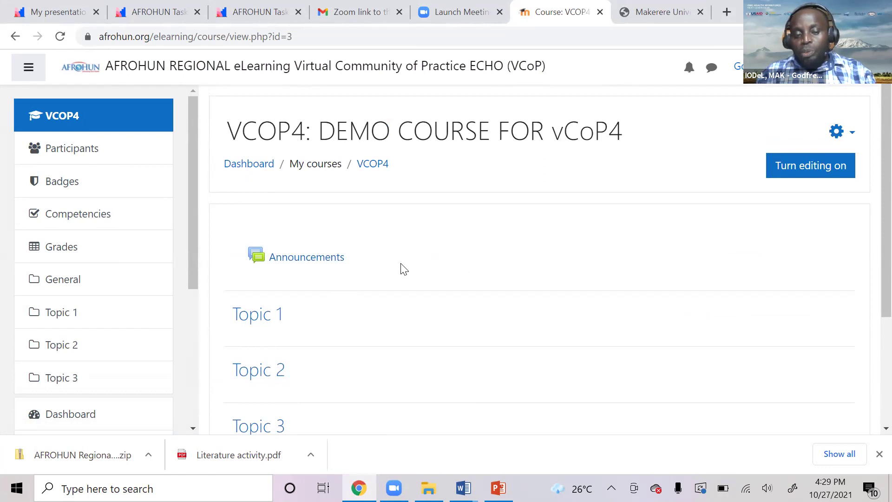
scroll(405, 274, "down", 1)
scroll(405, 274, "up", 1)
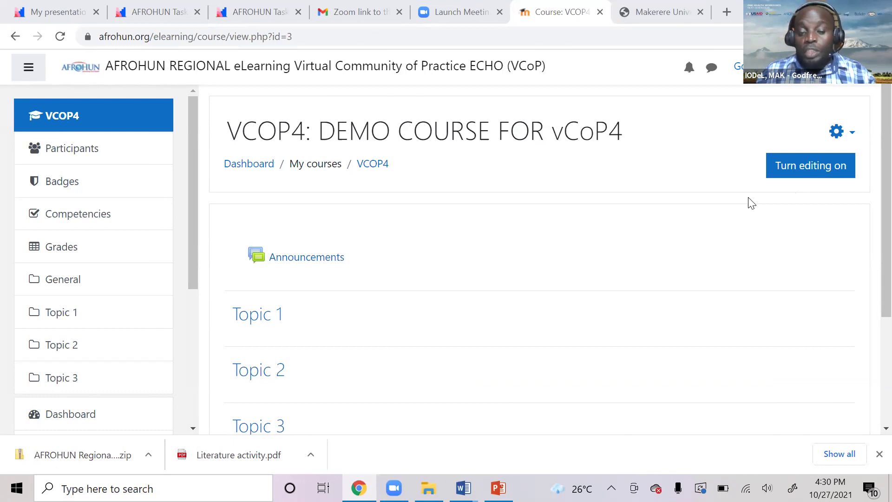
Turn editing on for the VCOP4 course and review its sections.
left_click(818, 173)
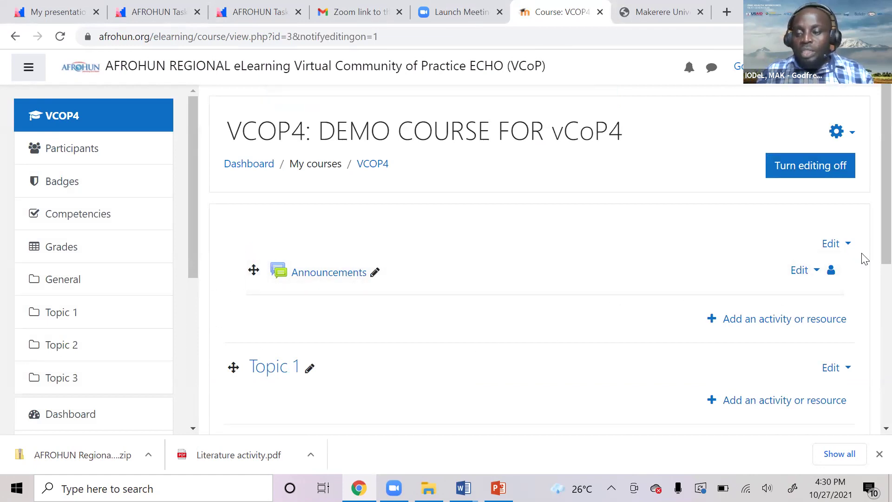
scroll(764, 274, "down", 1)
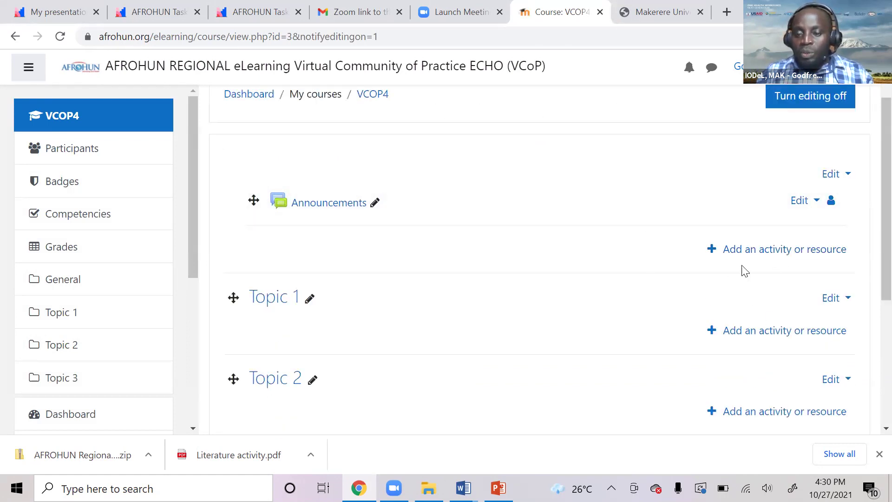
scroll(766, 278, "down", 1)
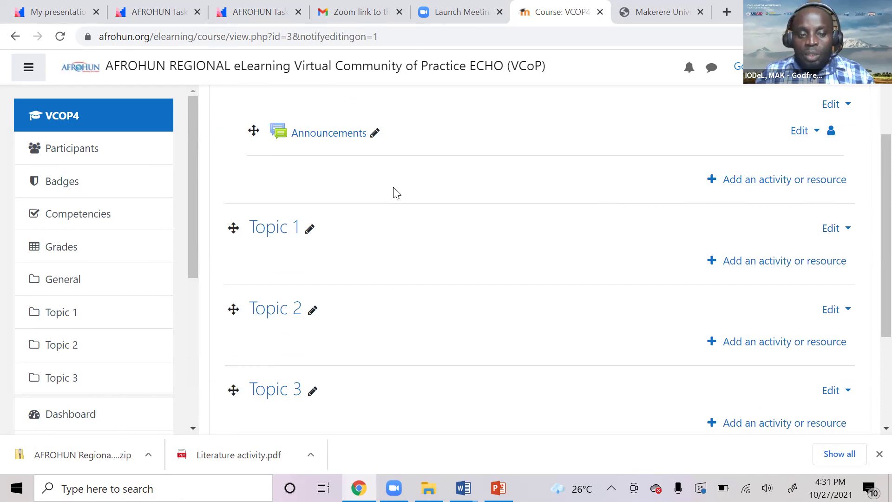
scroll(430, 292, "up", 3)
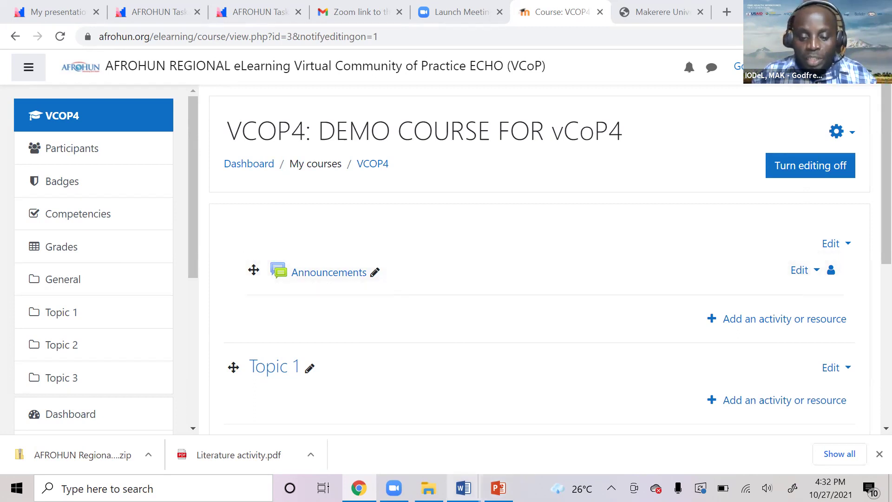
Bring up the Welcome Page AFROHUN Word document and read through its welcome table.
mouse_move(463, 487)
left_click(622, 434)
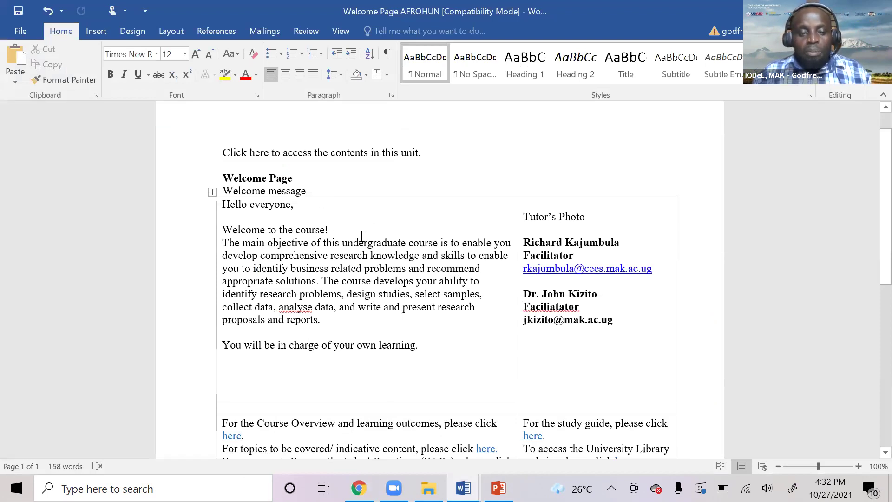
scroll(360, 236, "down", 3)
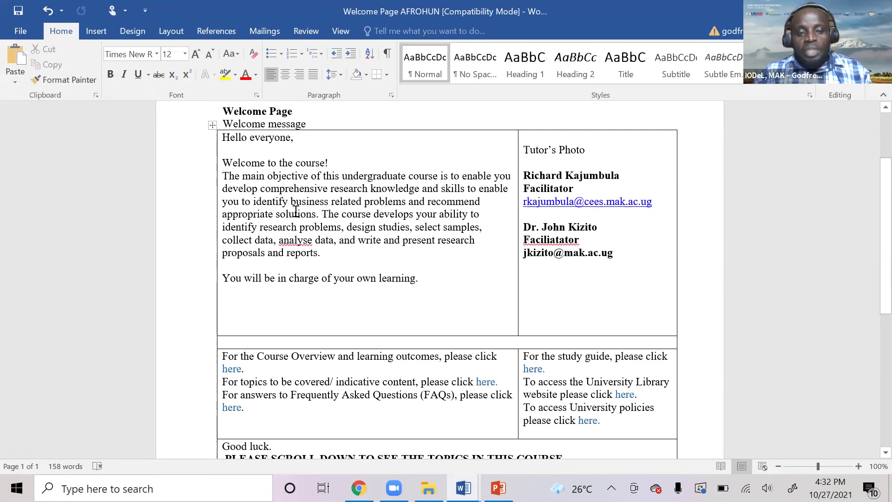
scroll(342, 264, "down", 3)
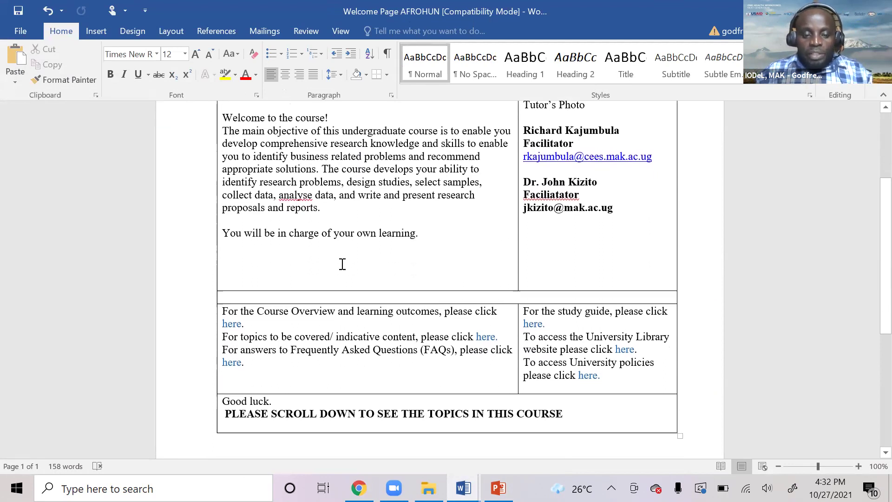
scroll(413, 319, "up", 3)
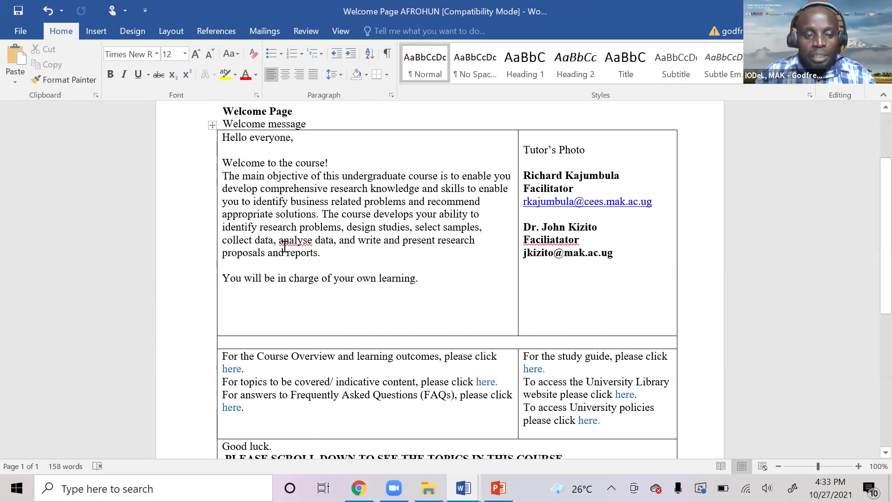
scroll(285, 245, "down", 1)
scroll(229, 172, "up", 2)
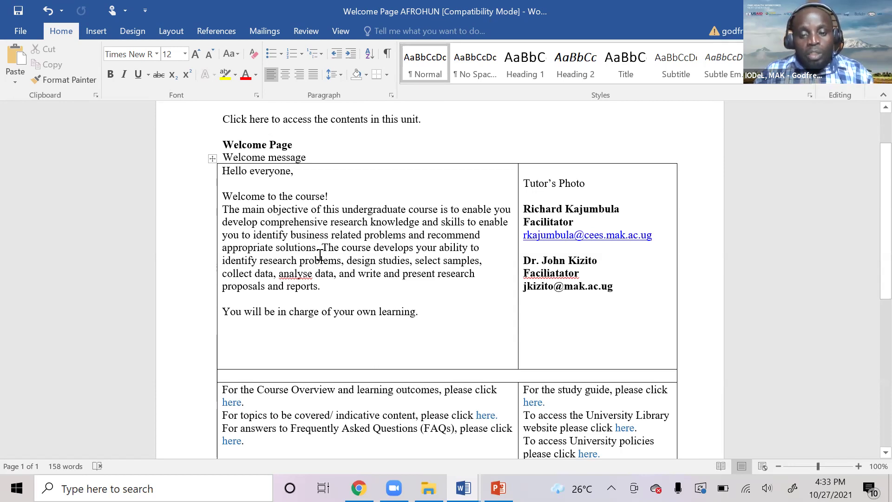
scroll(367, 247, "down", 5)
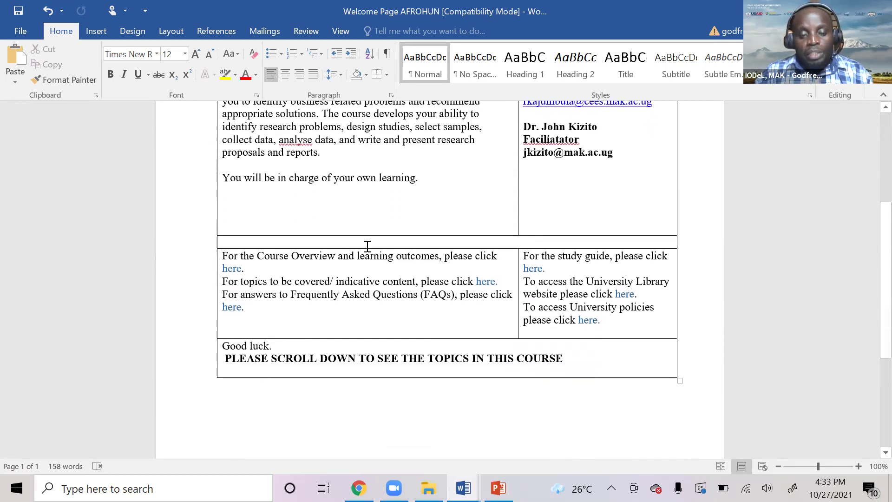
scroll(369, 250, "up", 5)
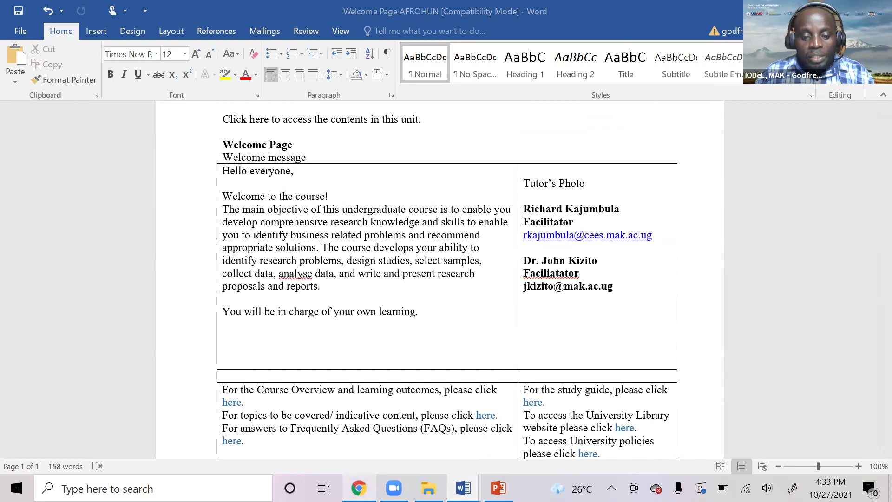
Return to the VCOP4 course page in Chrome and look over its sections.
left_click(371, 474)
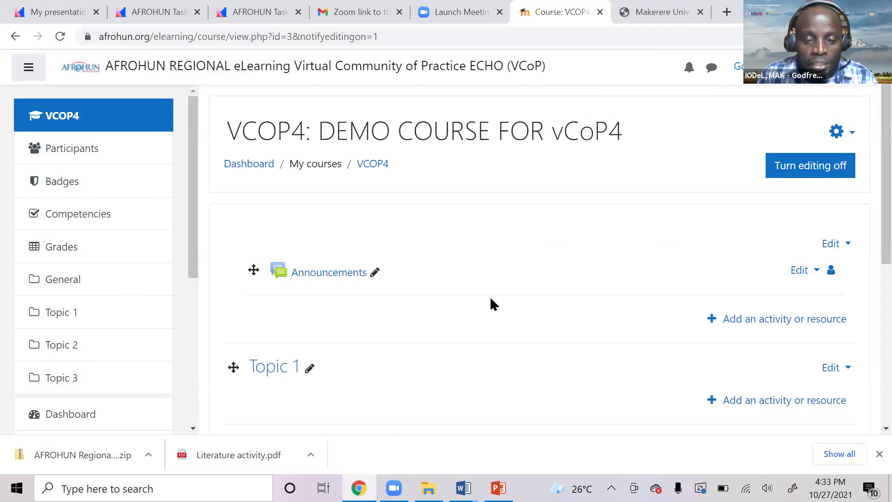
scroll(490, 303, "down", 2)
scroll(489, 302, "up", 2)
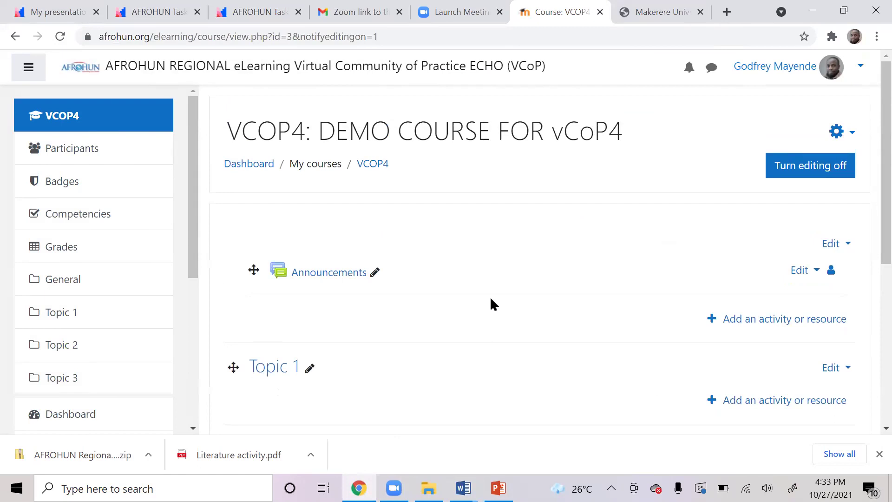
scroll(498, 316, "down", 2)
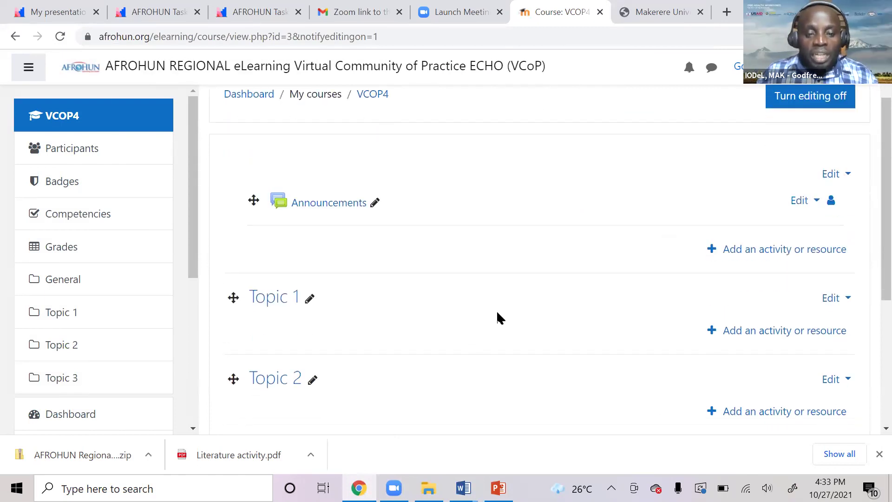
scroll(498, 319, "up", 2)
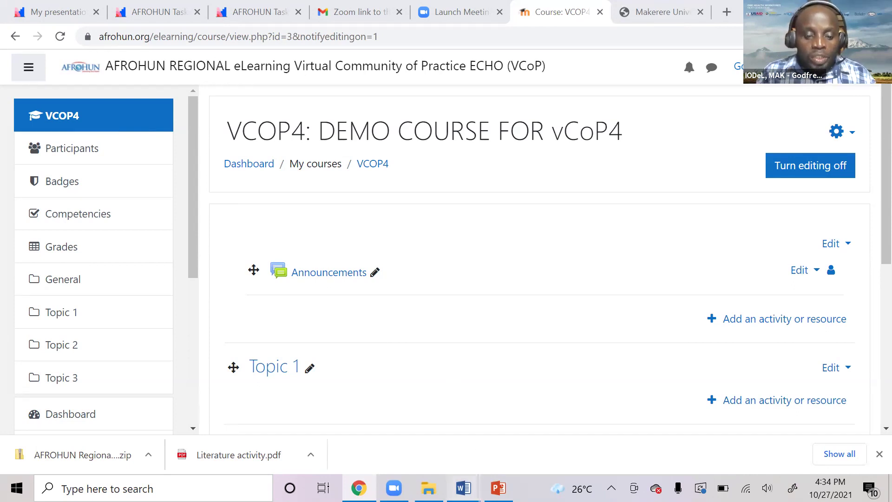
Switch back to the Welcome Page AFROHUN document and view the tutor contact table.
mouse_move(463, 488)
left_click(545, 393)
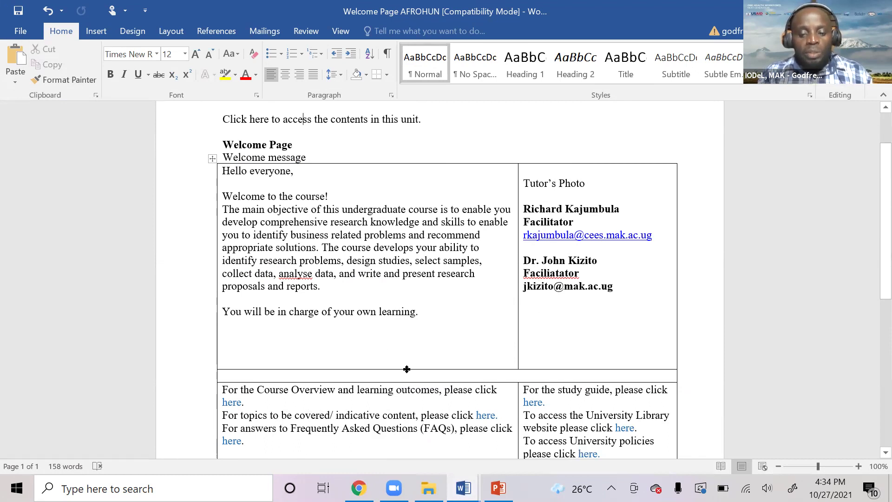
scroll(409, 300, "down", 3)
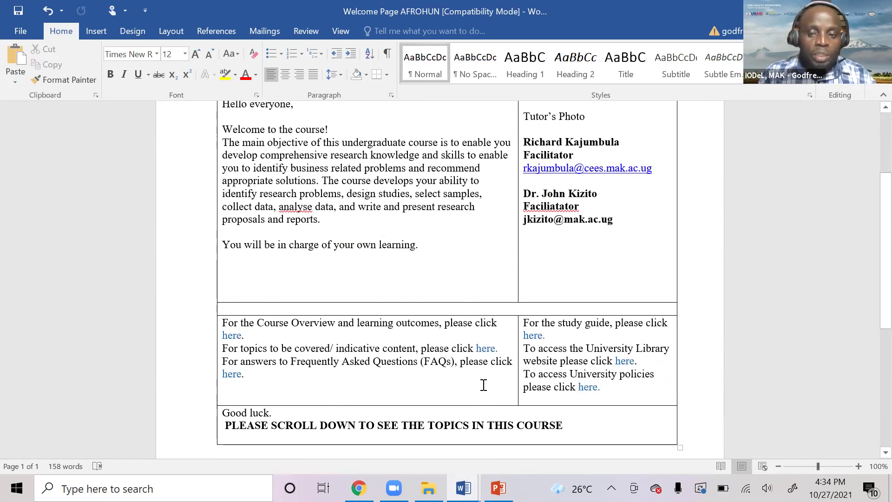
scroll(483, 385, "up", 4)
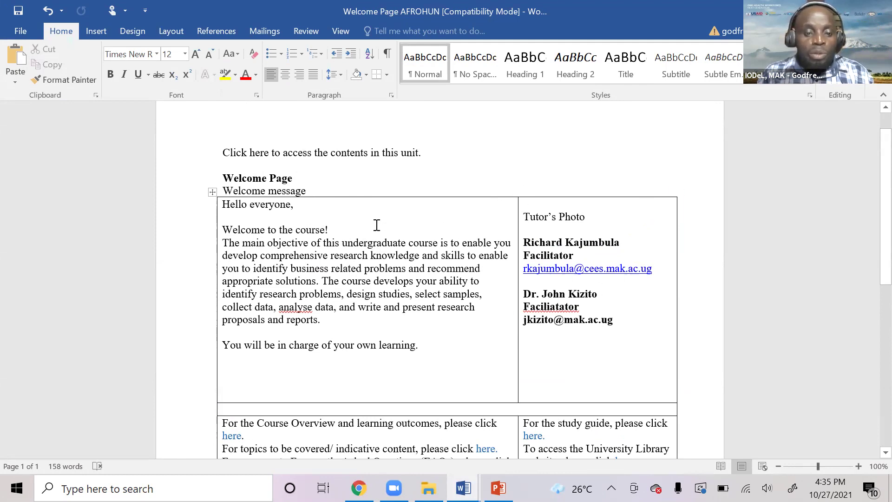
Select the whole welcome message table and apply No Border to it.
left_click(212, 193)
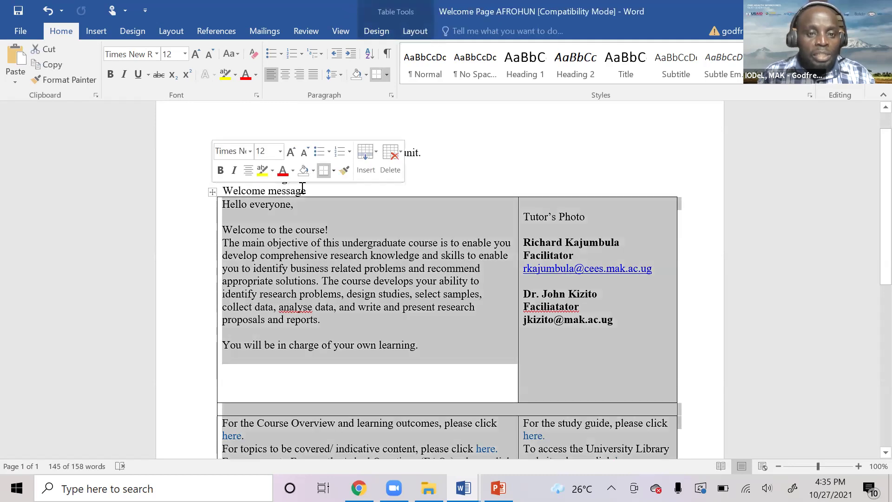
left_click(334, 173)
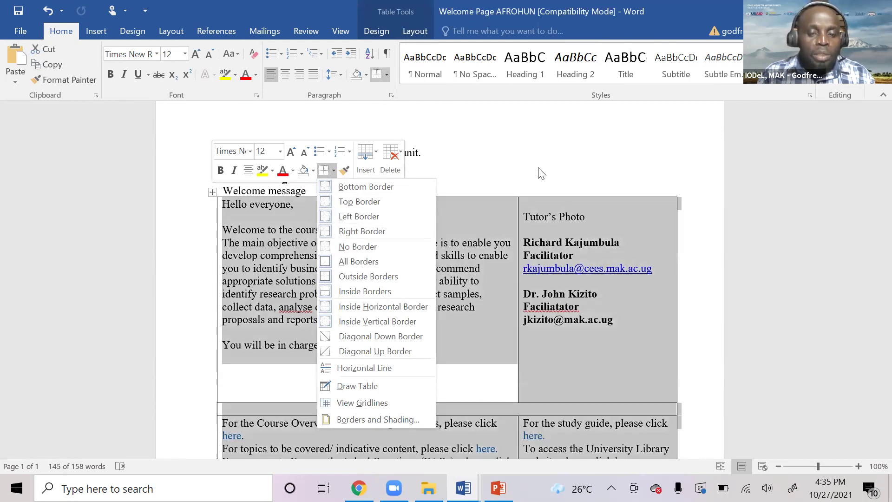
left_click(525, 179)
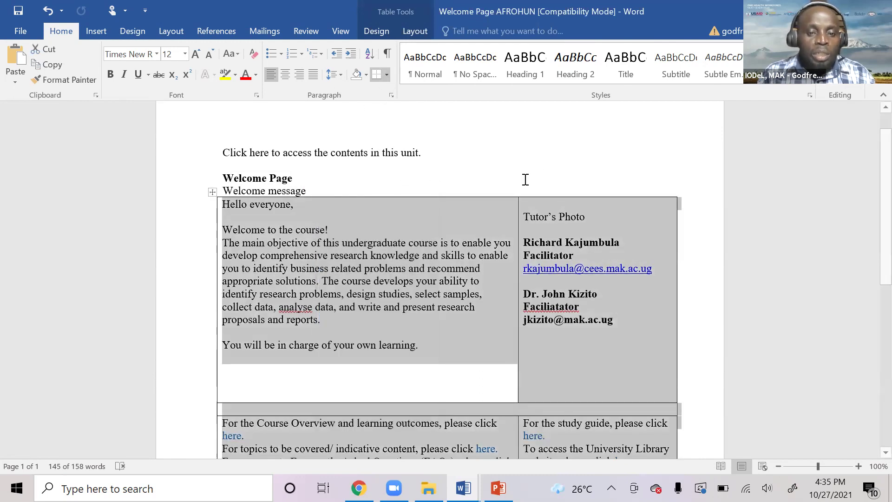
left_click(387, 76)
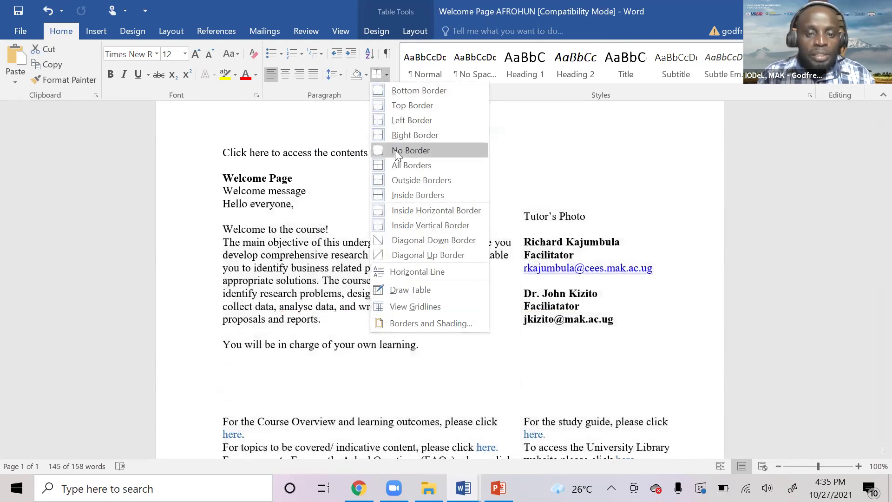
left_click(398, 150)
Undo the last change, reselect the welcome table, then return to the VCOP4 course page.
key("ctrl+z")
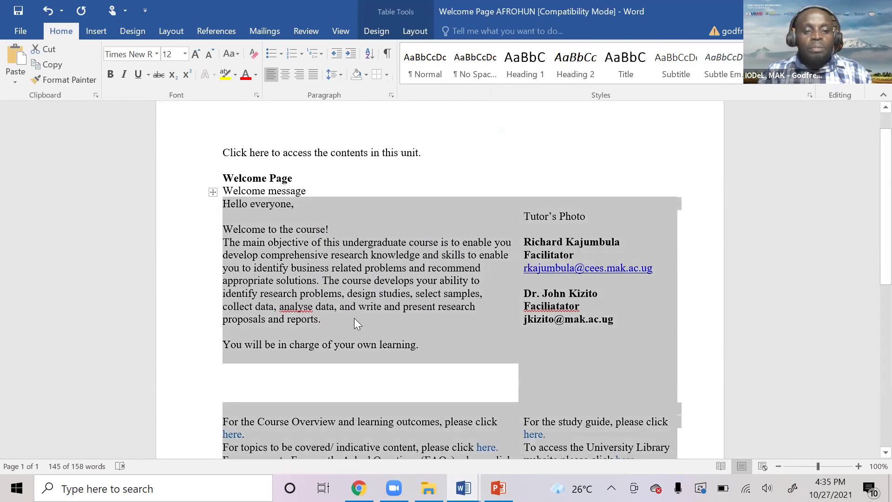
left_click(354, 319)
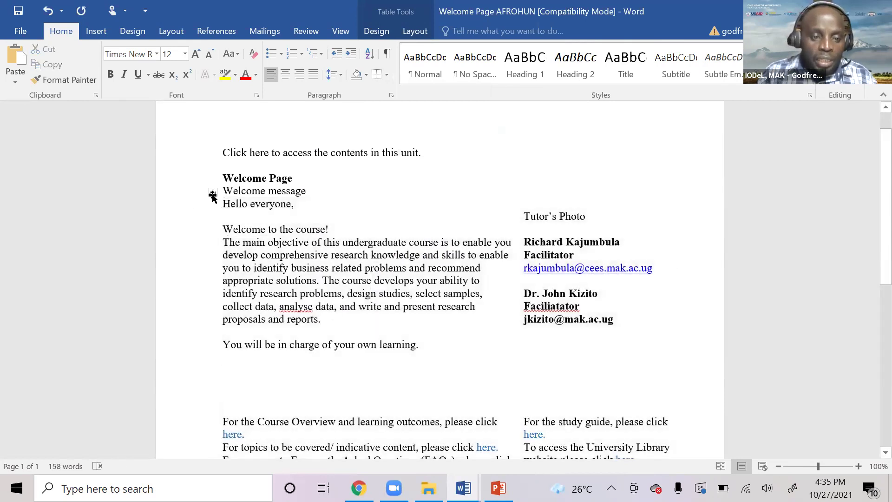
left_click(212, 192)
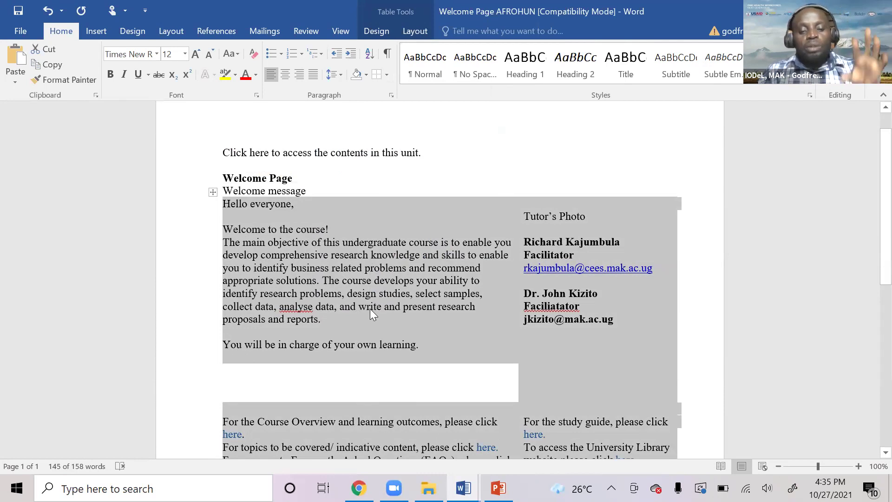
left_click(358, 487)
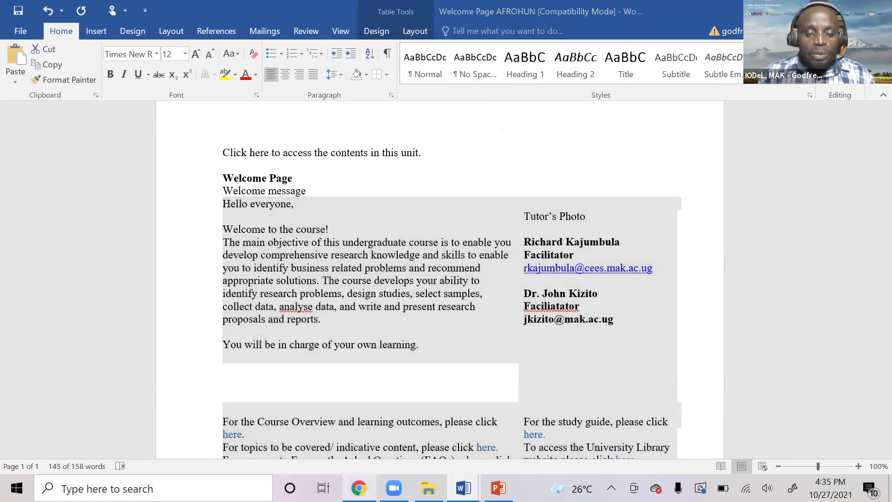
scroll(446, 355, "down", 1)
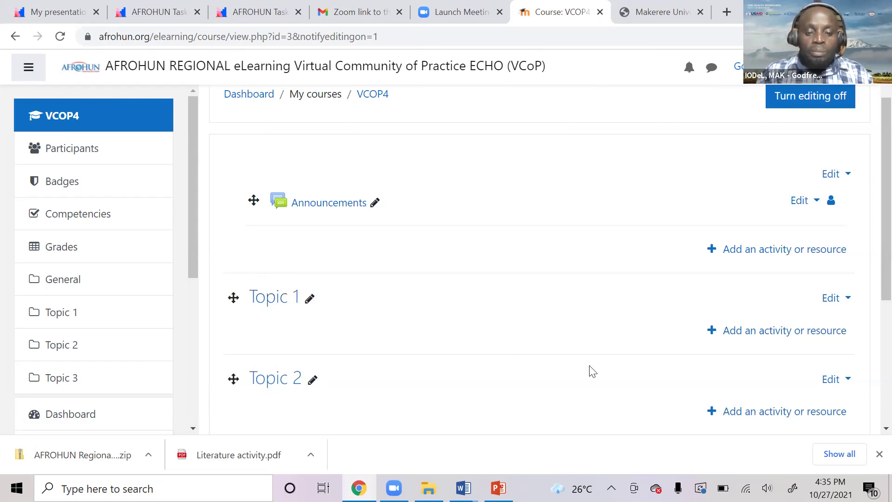
Choose Edit topic from Topic 1's Edit menu to open its settings form.
left_click(847, 301)
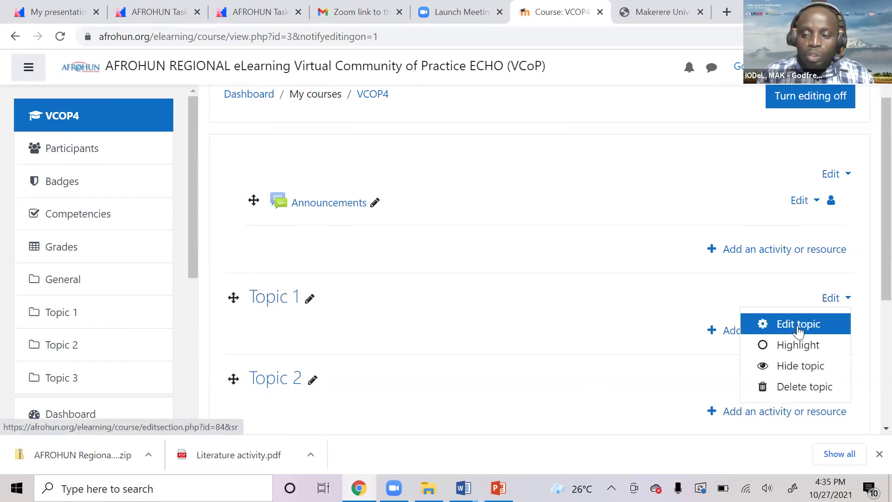
left_click(798, 325)
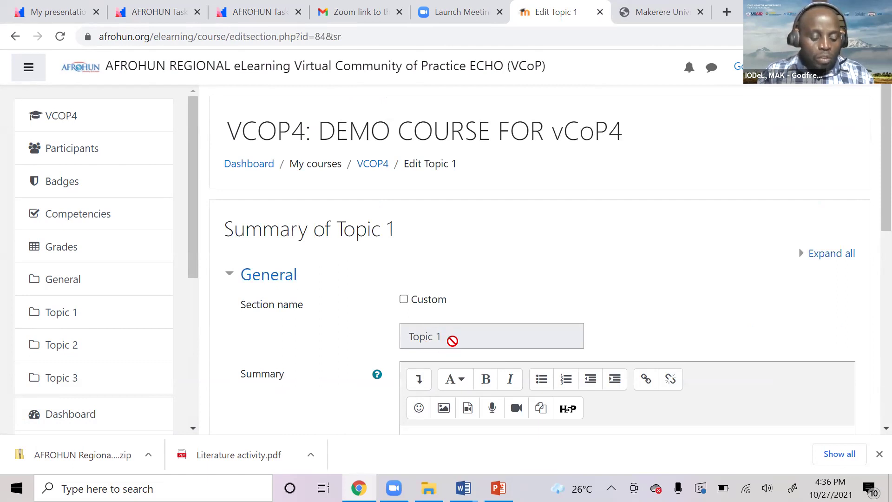
Give Topic 1 the custom section name 'Welcome Message'.
left_click(403, 300)
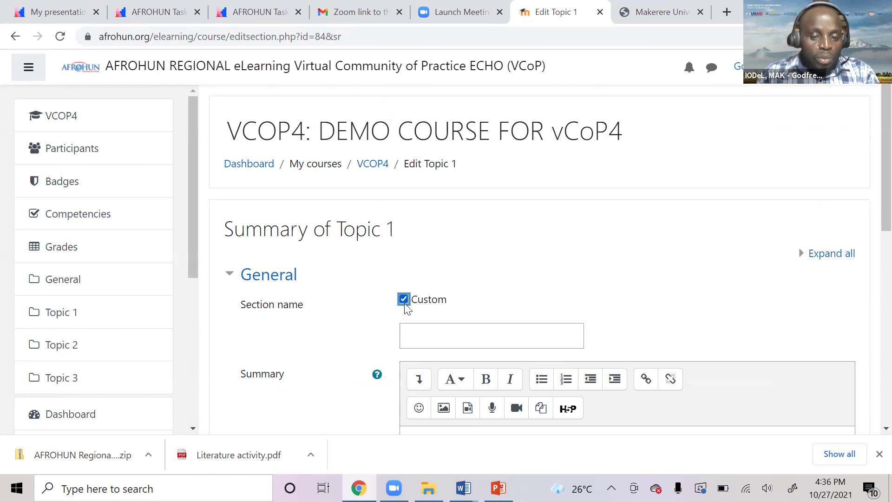
left_click(422, 340)
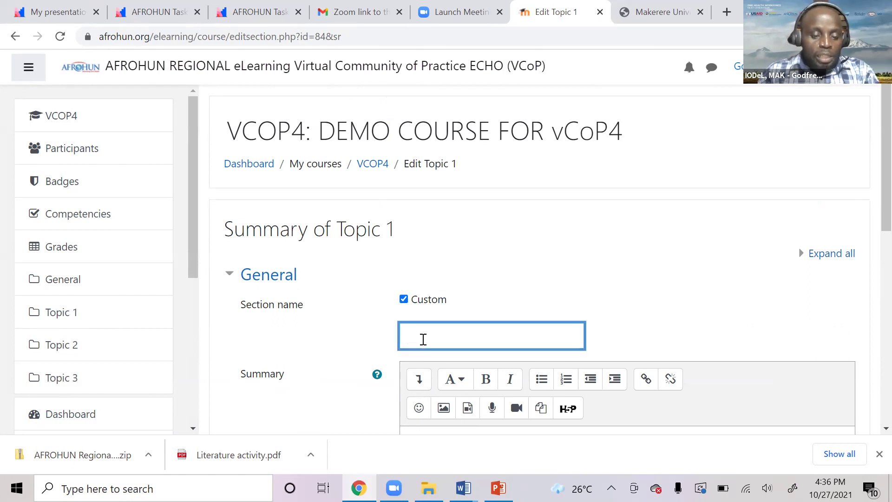
type("Welcome Message")
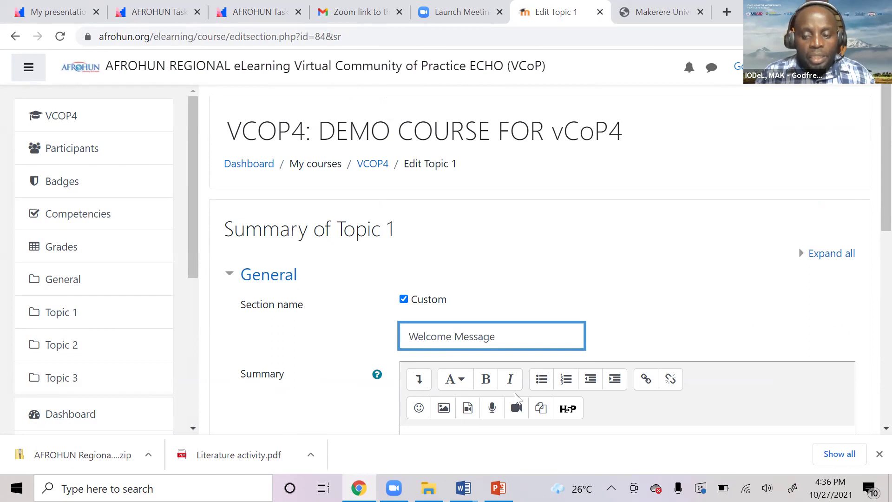
Put the cursor in the empty Summary editor and bring up the open Word documents.
scroll(460, 337, "down", 3)
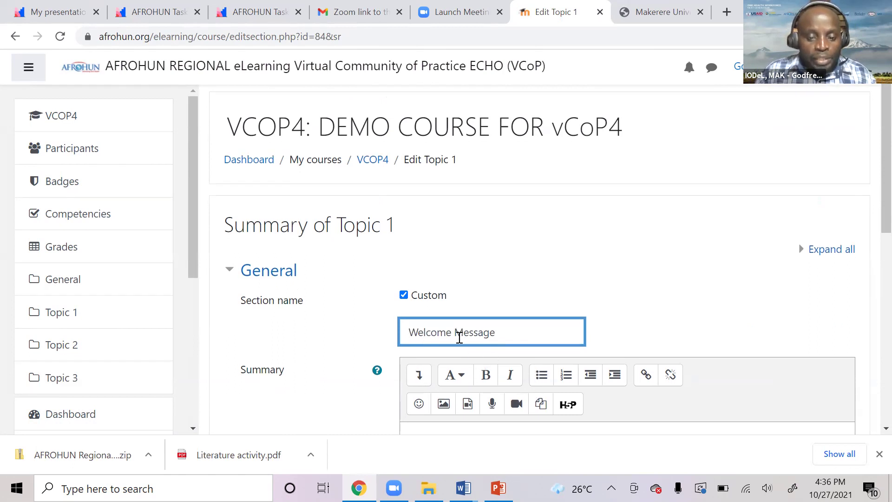
left_click(453, 308)
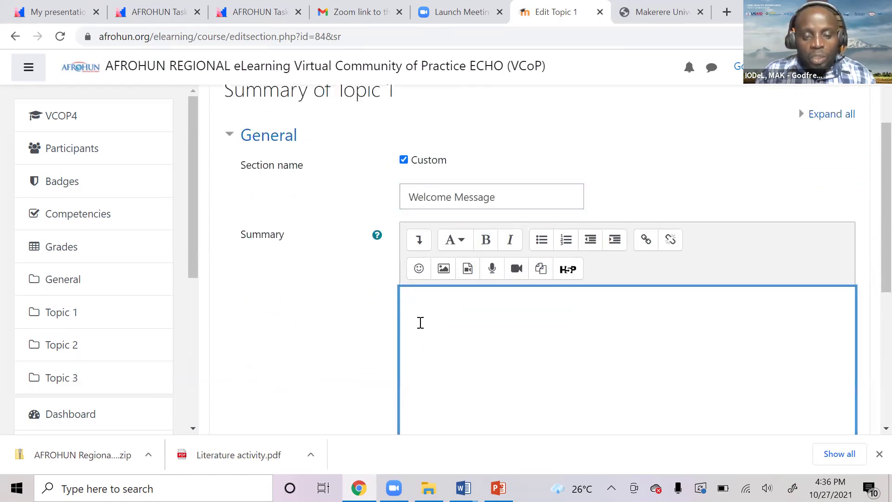
scroll(427, 319, "down", 5)
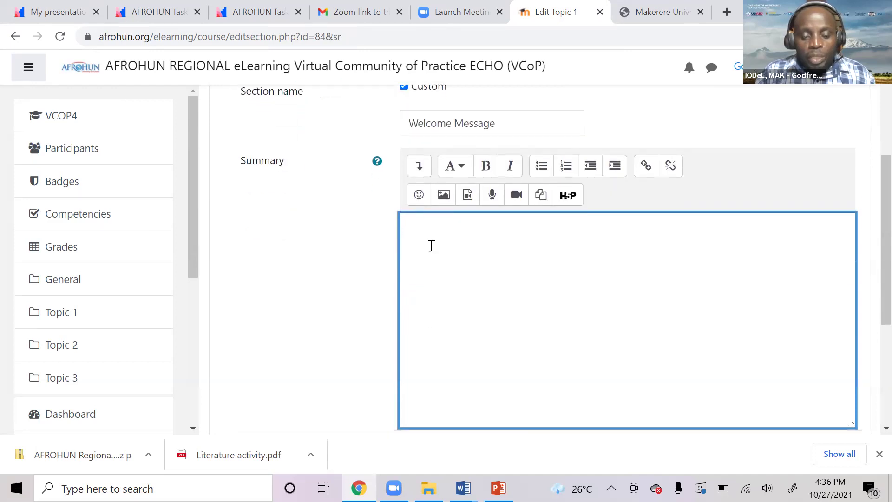
scroll(431, 245, "up", 7)
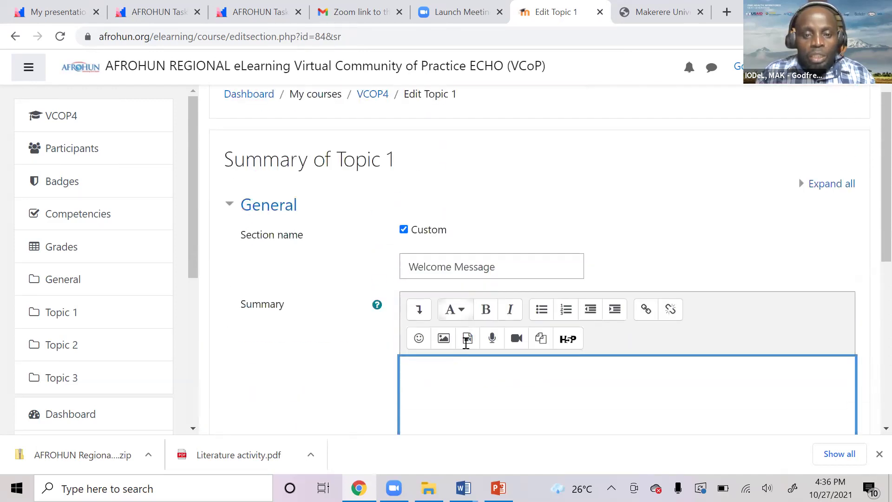
scroll(448, 314, "down", 2)
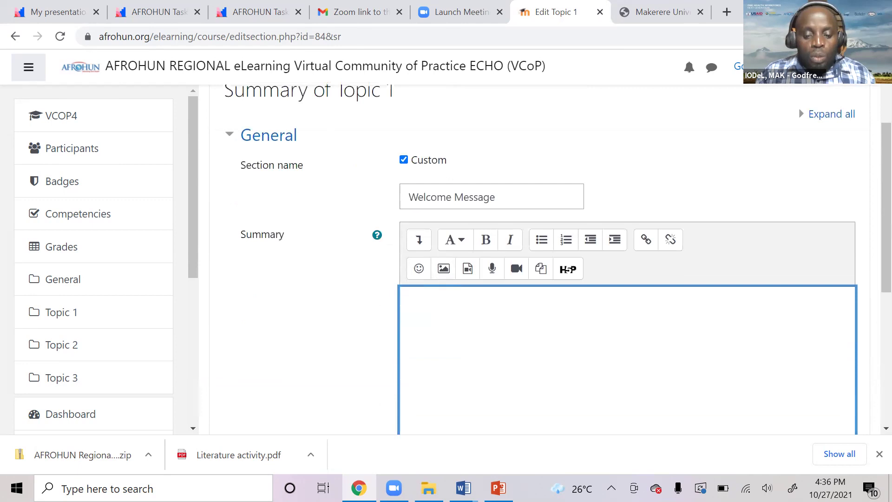
left_click(463, 488)
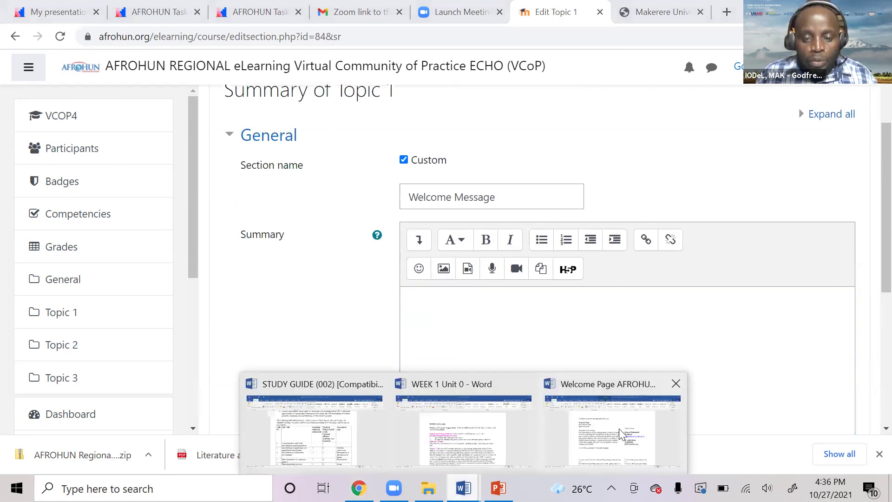
Copy the whole welcome-message table from the Welcome Page AFROHUN Word document.
left_click(610, 427)
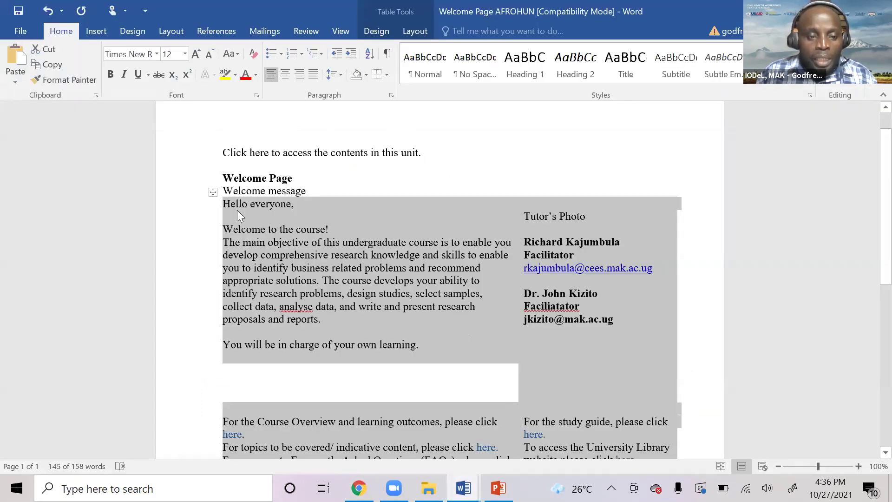
right_click(213, 191)
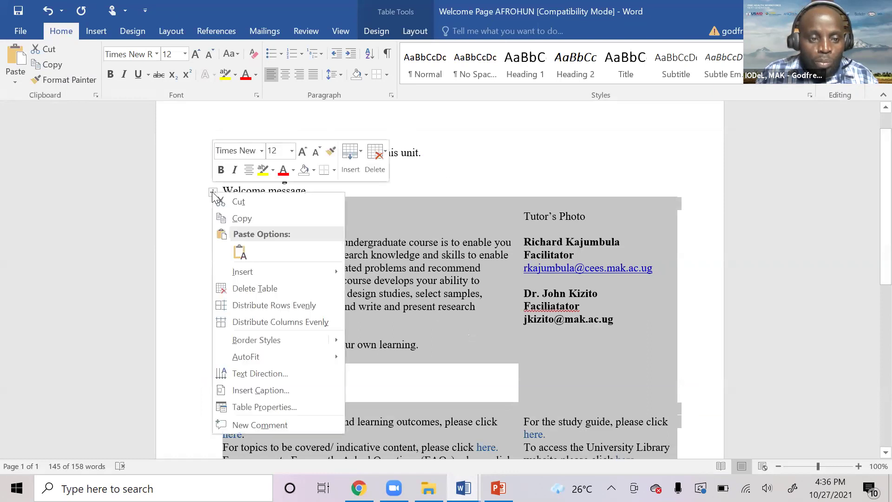
left_click(245, 218)
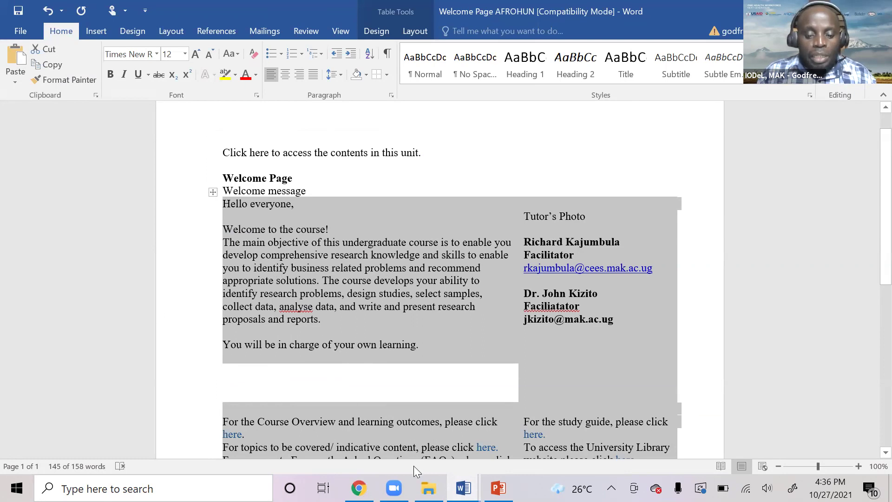
Paste the copied welcome-message table into the Topic 1 Summary in Moodle.
key("alt+Tab")
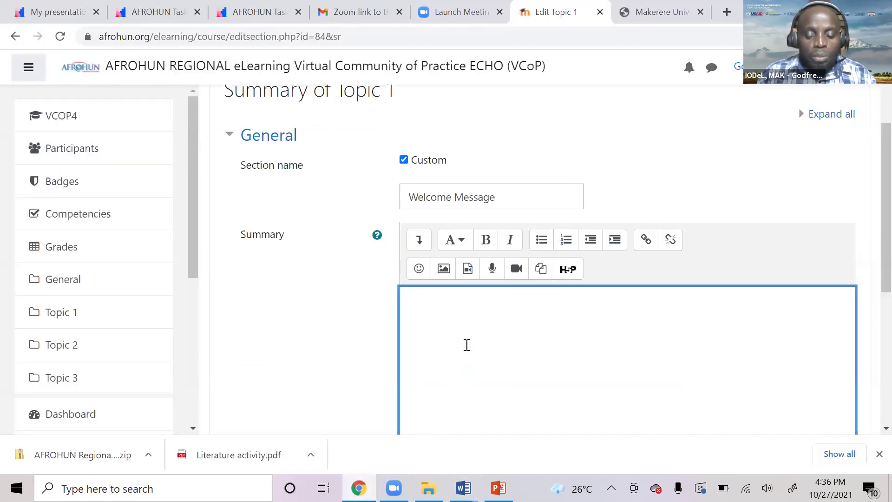
scroll(469, 335, "down", 2)
scroll(472, 331, "down", 1)
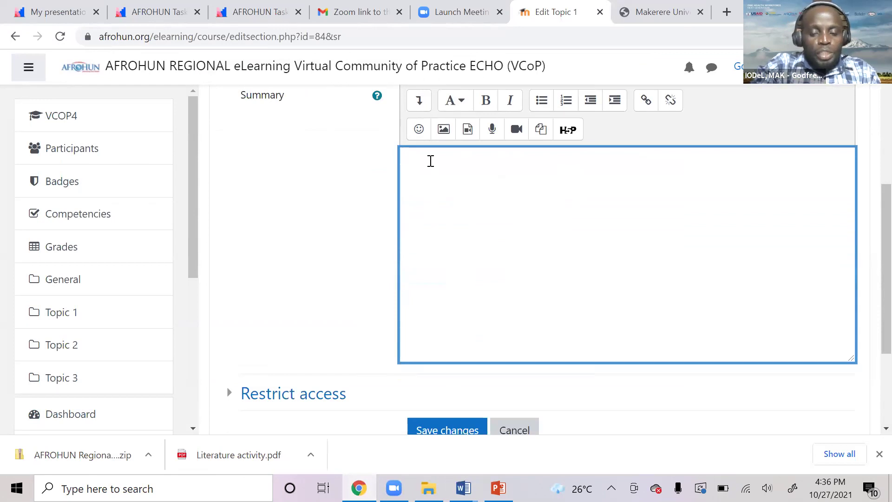
key("ctrl+v")
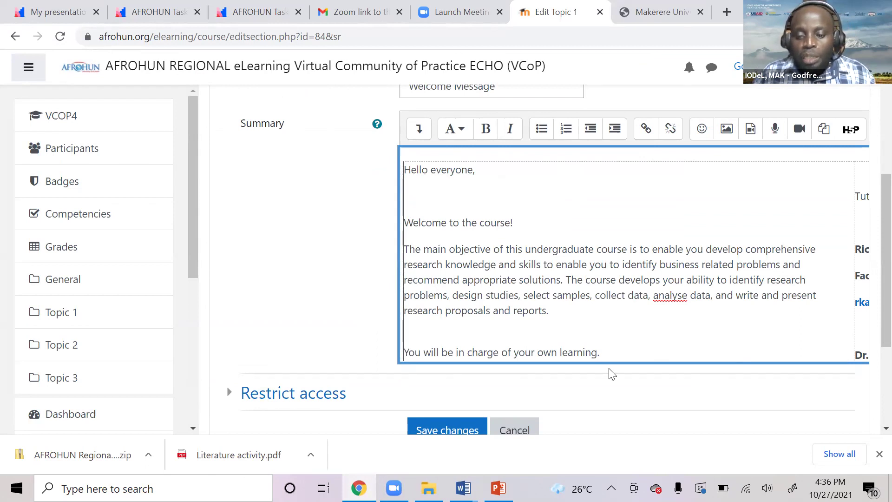
Review the pasted objectives, facilitator contacts, resource links and closing note down to Save changes.
scroll(611, 373, "down", 2)
left_click_drag(605, 405, 674, 412)
scroll(697, 293, "up", 3)
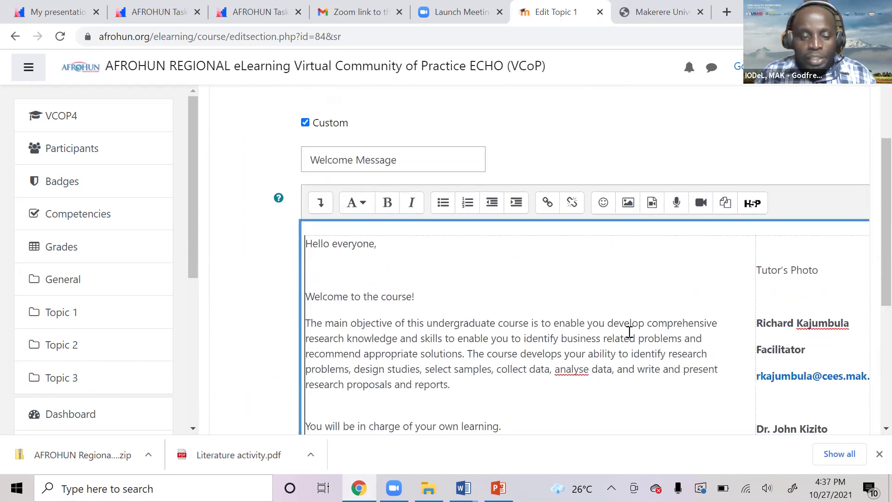
scroll(629, 331, "up", 1)
scroll(619, 336, "down", 3)
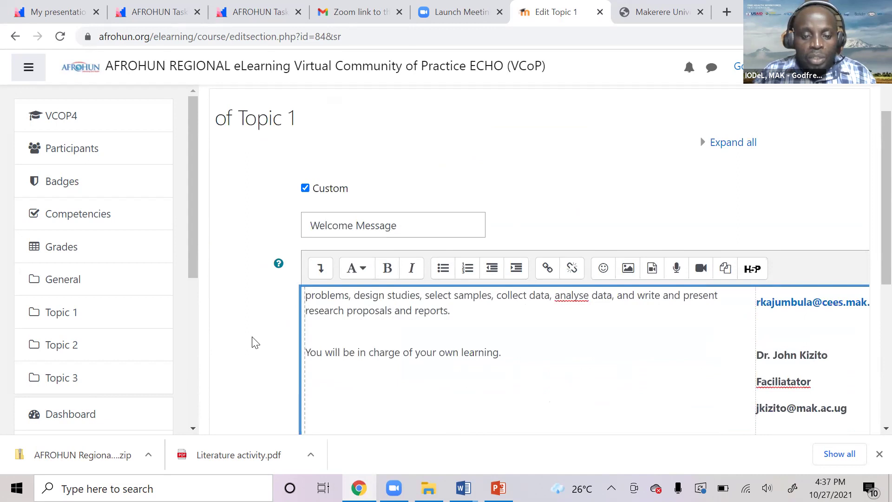
scroll(280, 330, "down", 4)
scroll(427, 250, "down", 2)
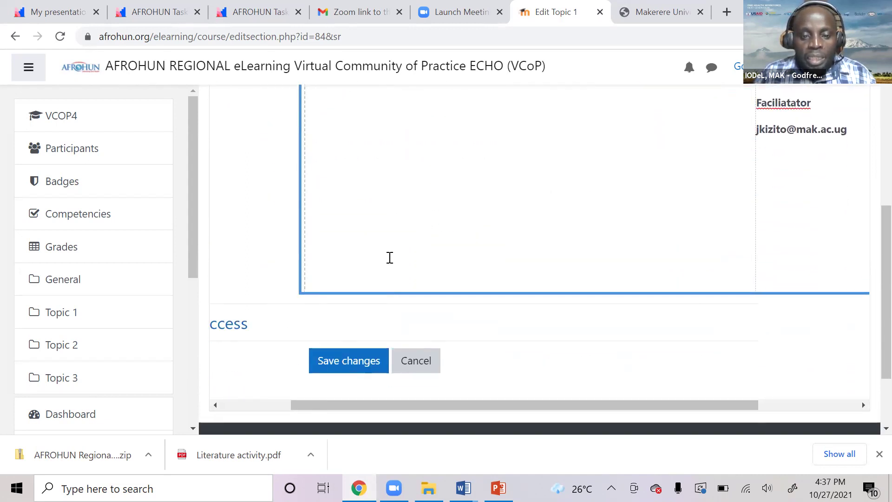
scroll(389, 257, "up", 2)
scroll(389, 259, "down", 2)
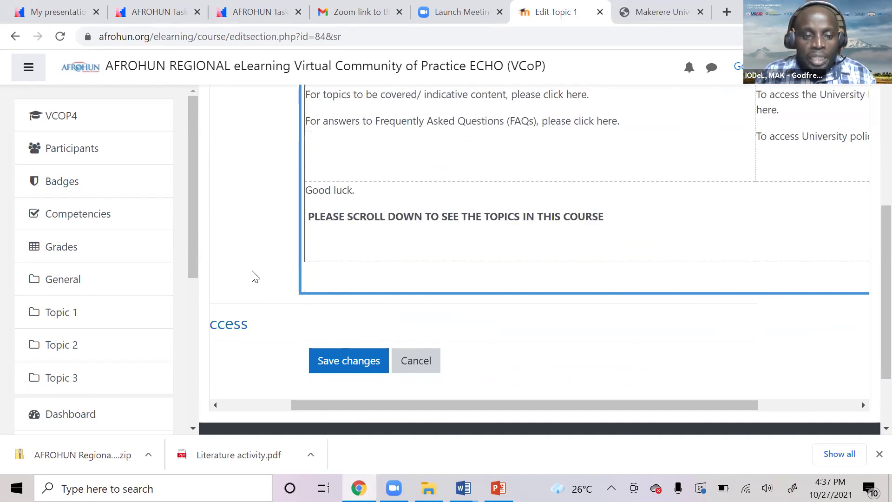
scroll(255, 276, "down", 2)
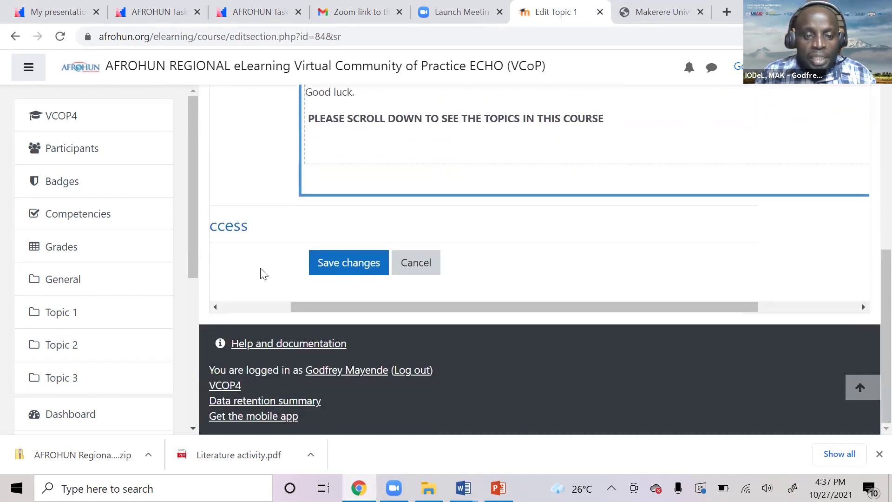
Save the Welcome Message section edits to the VCOP4 course.
left_click(345, 269)
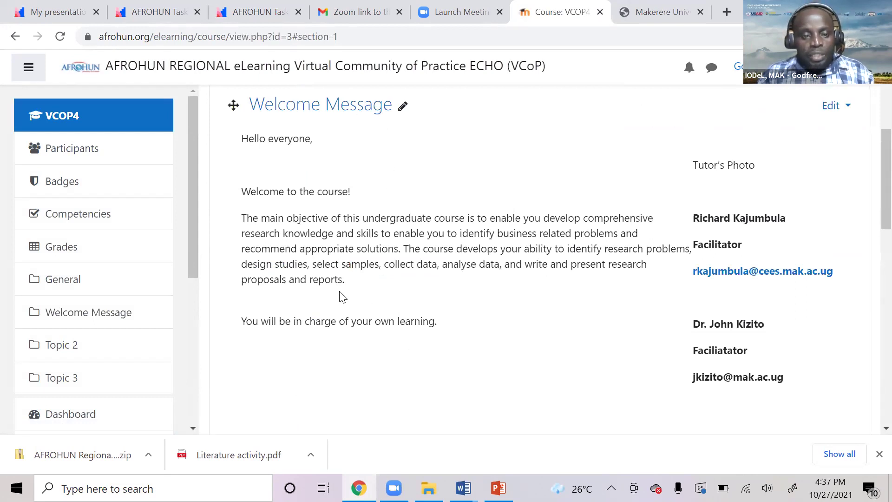
scroll(358, 303, "down", 5)
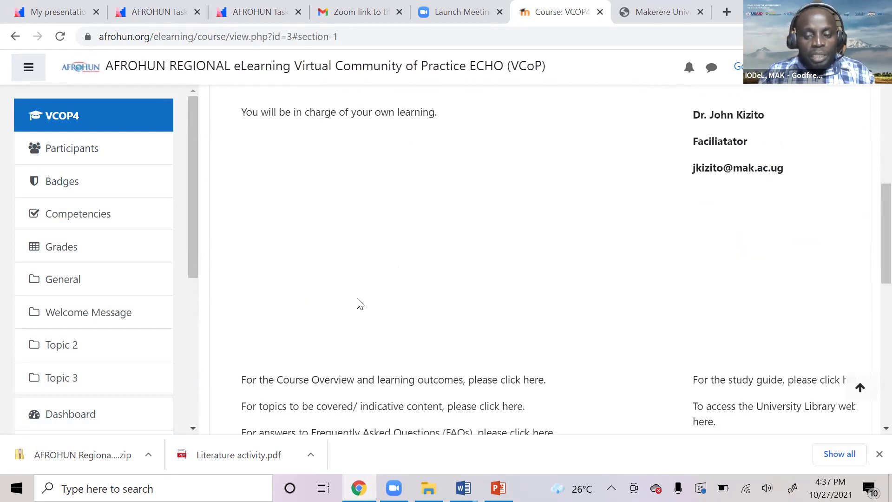
scroll(358, 302, "down", 3)
scroll(359, 297, "up", 6)
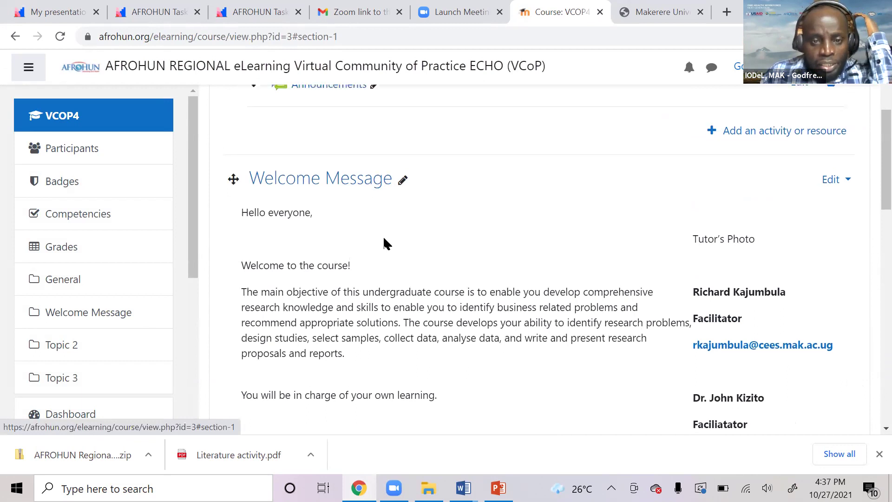
scroll(367, 325, "up", 4)
Review the course page's Welcome Message section, its Tutor's Photo placeholder and tutor contacts.
scroll(336, 381, "down", 1)
scroll(337, 380, "down", 2)
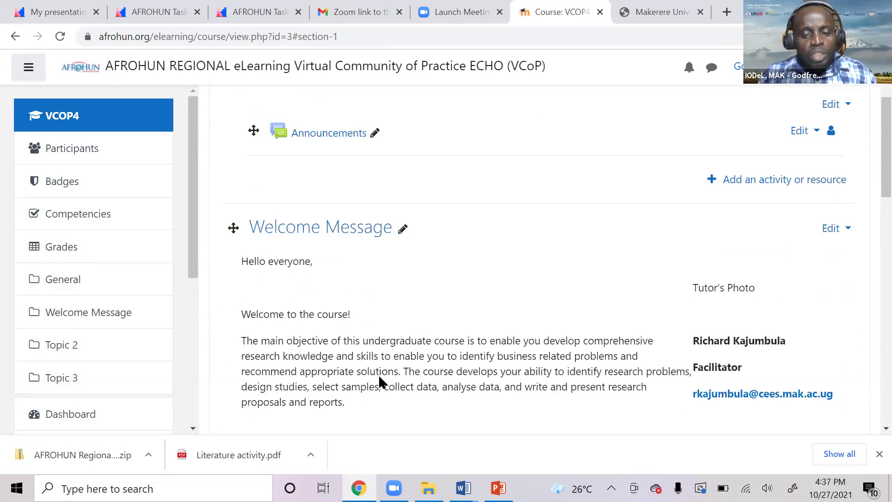
scroll(395, 374, "down", 2)
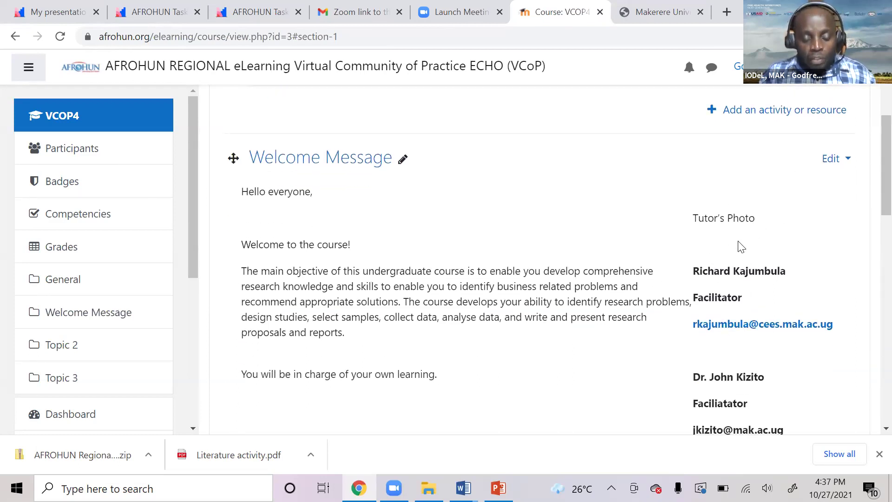
scroll(425, 351, "down", 1)
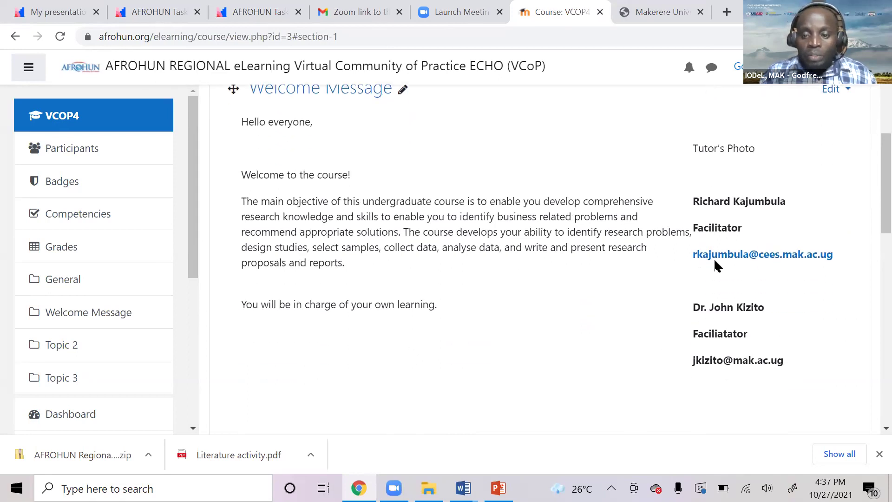
scroll(370, 374, "down", 8)
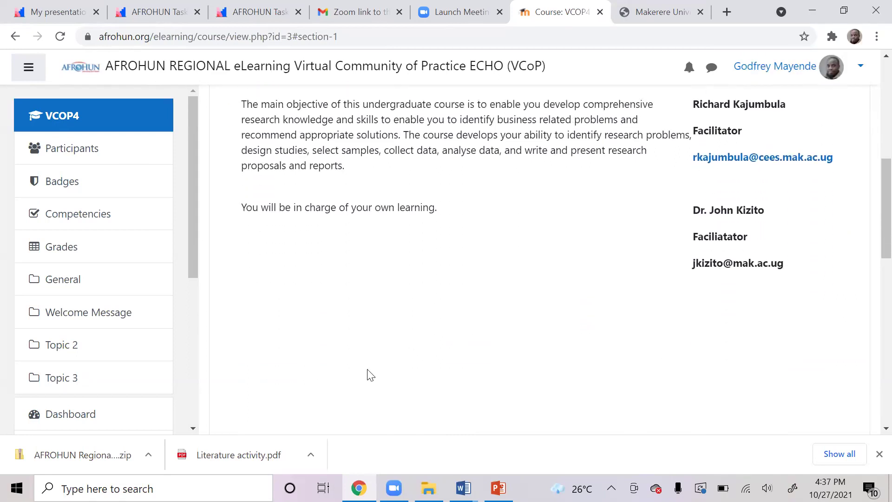
scroll(369, 370, "down", 3)
scroll(368, 371, "up", 11)
scroll(368, 370, "up", 5)
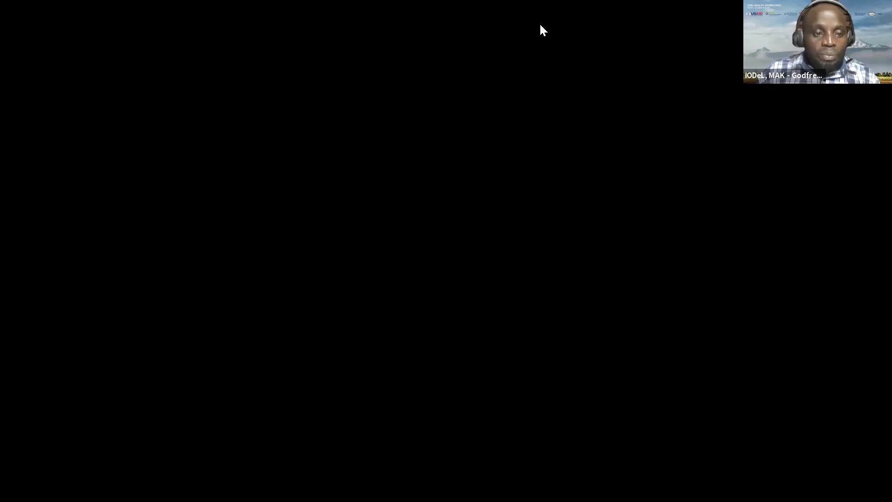
scroll(472, 330, "down", 3)
scroll(475, 330, "down", 3)
scroll(475, 334, "down", 6)
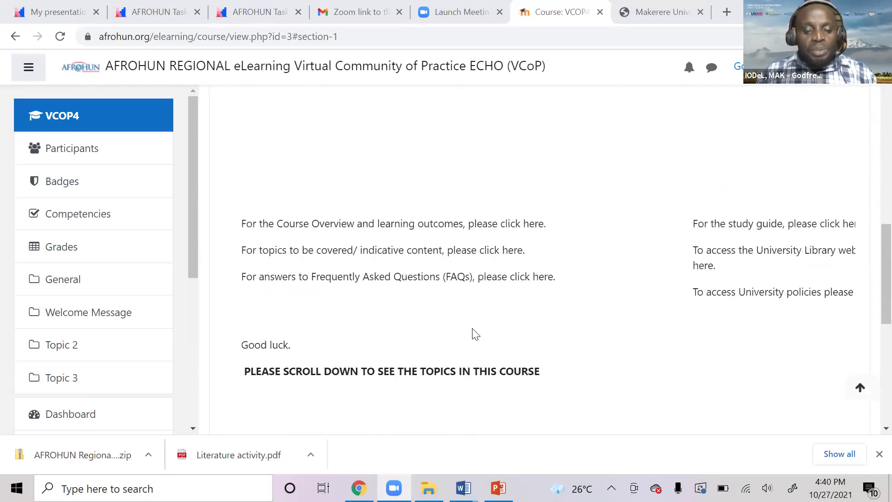
scroll(473, 330, "up", 5)
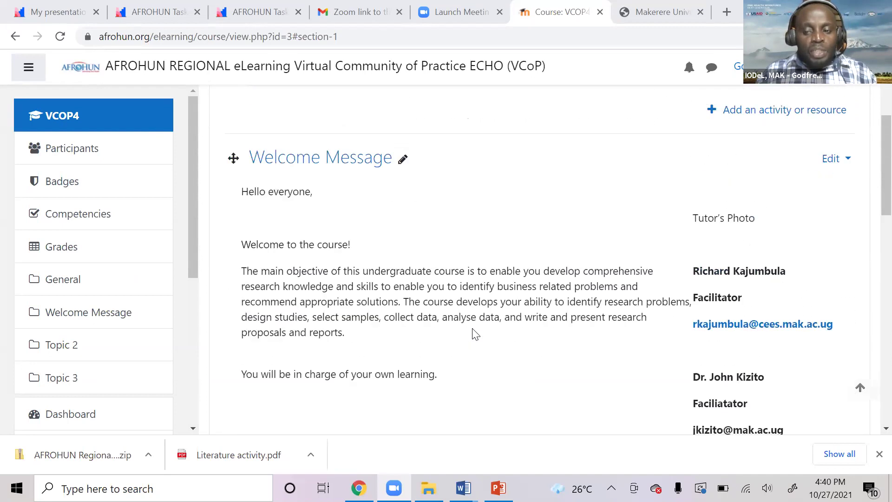
scroll(473, 331, "up", 2)
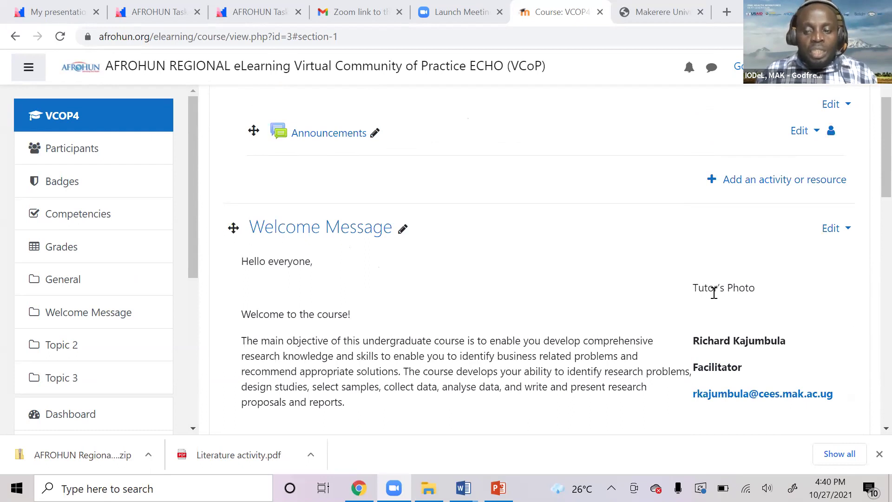
scroll(701, 287, "down", 2)
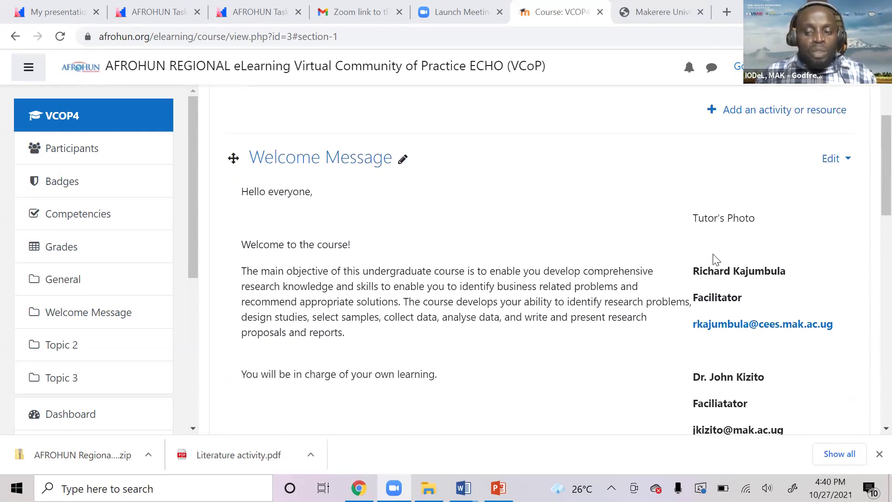
scroll(718, 269, "down", 1)
scroll(725, 283, "down", 1)
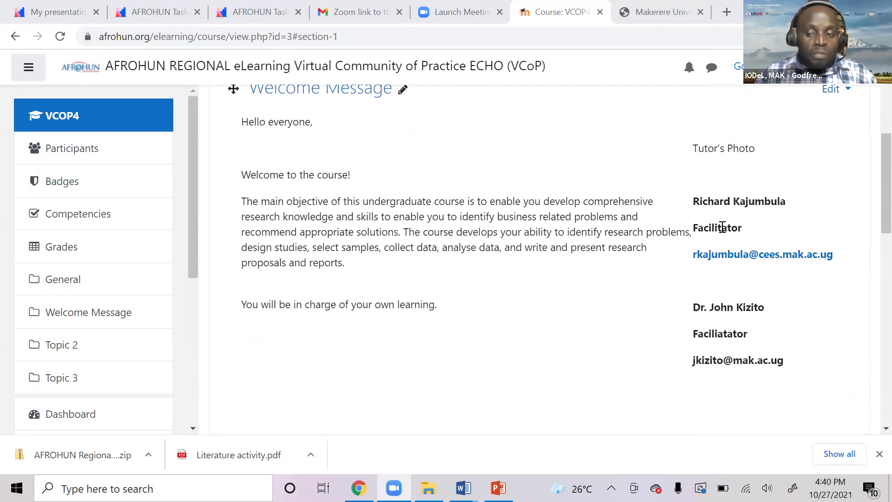
scroll(706, 306, "down", 1)
scroll(712, 279, "up", 2)
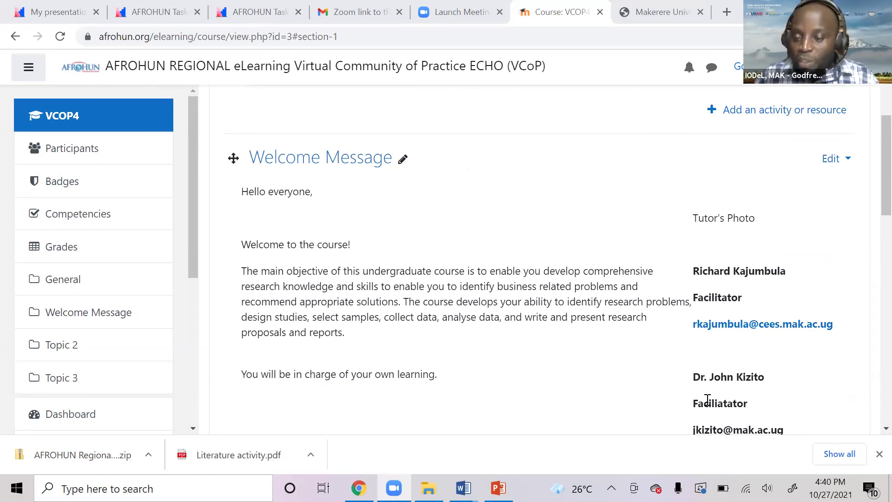
Reopen the Welcome Message topic for editing and select the 'Tutor's Photo' placeholder text.
left_click(848, 159)
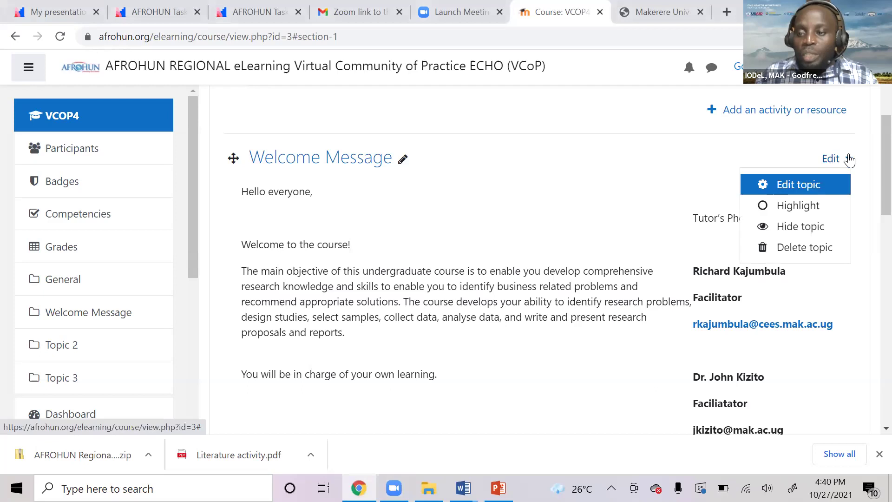
left_click(788, 186)
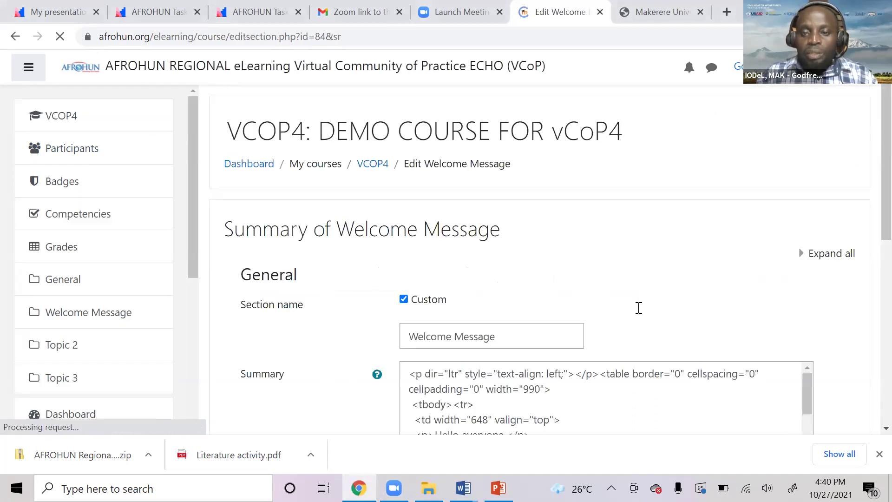
scroll(620, 328, "down", 2)
scroll(627, 337, "down", 2)
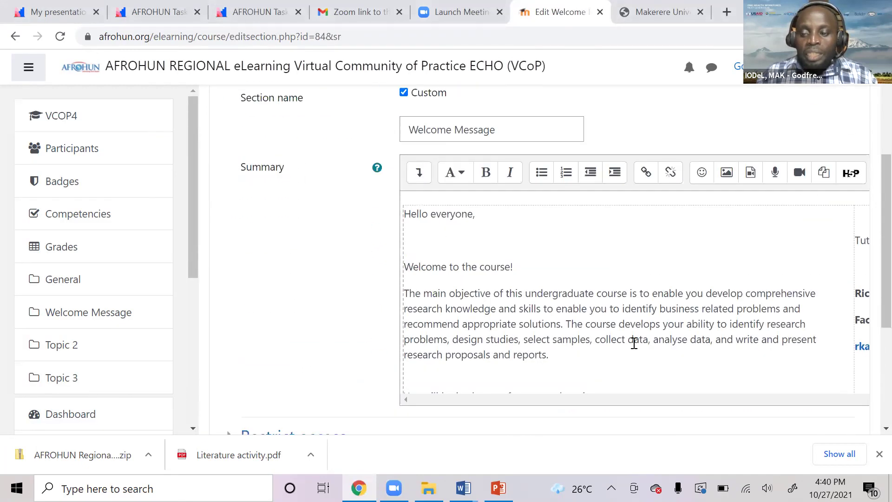
scroll(868, 331, "down", 2)
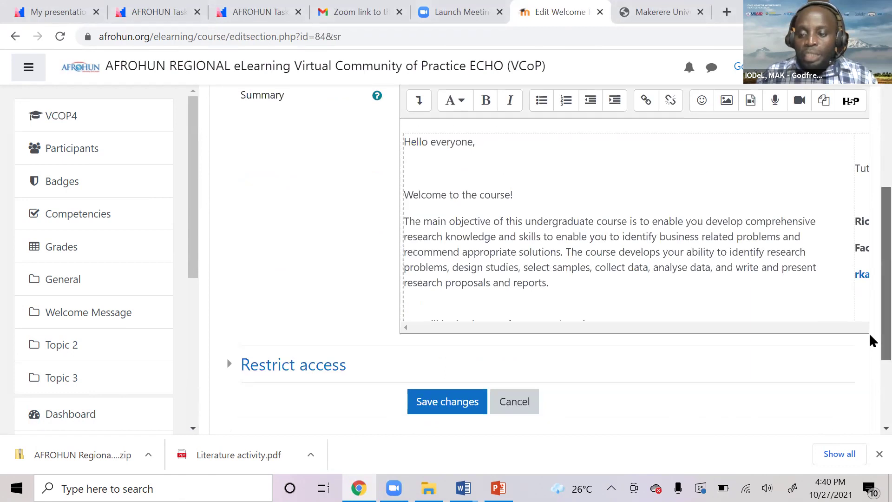
scroll(869, 333, "down", 3)
scroll(757, 307, "right", 4)
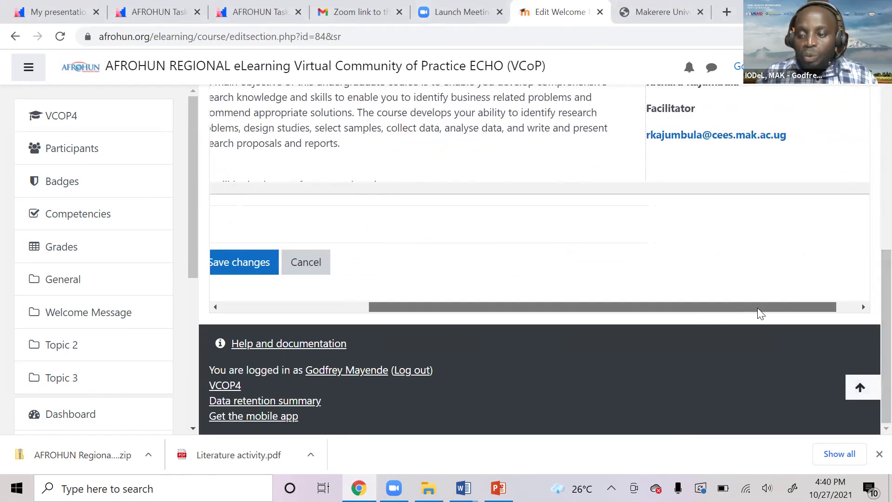
scroll(775, 263, "up", 6)
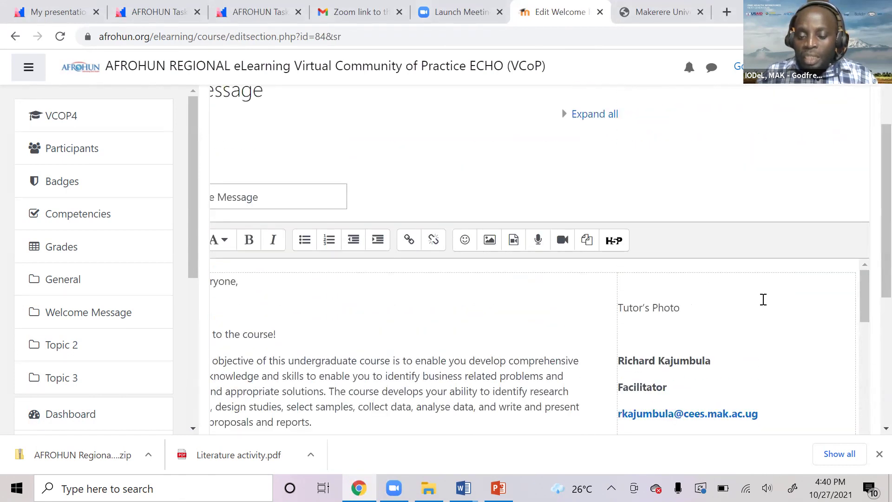
left_click_drag(681, 308, 616, 310)
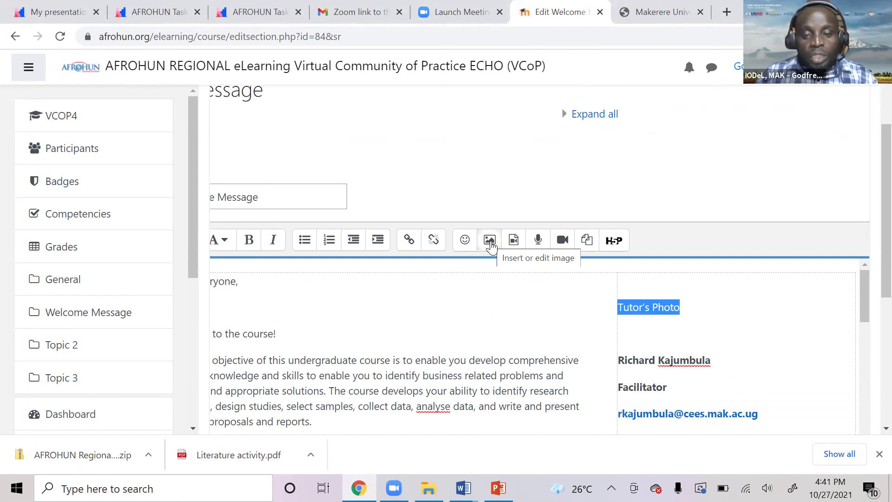
Choose godiePhoto from the computer as the image file to upload.
left_click(490, 240)
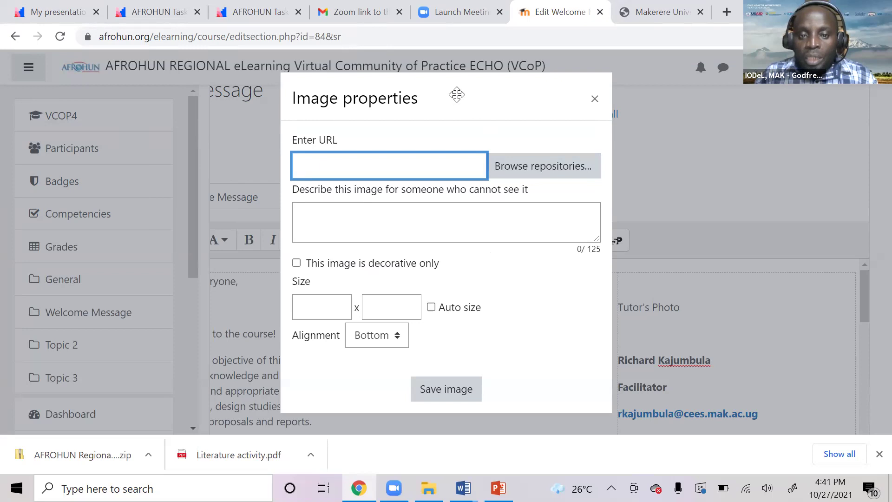
left_click(525, 172)
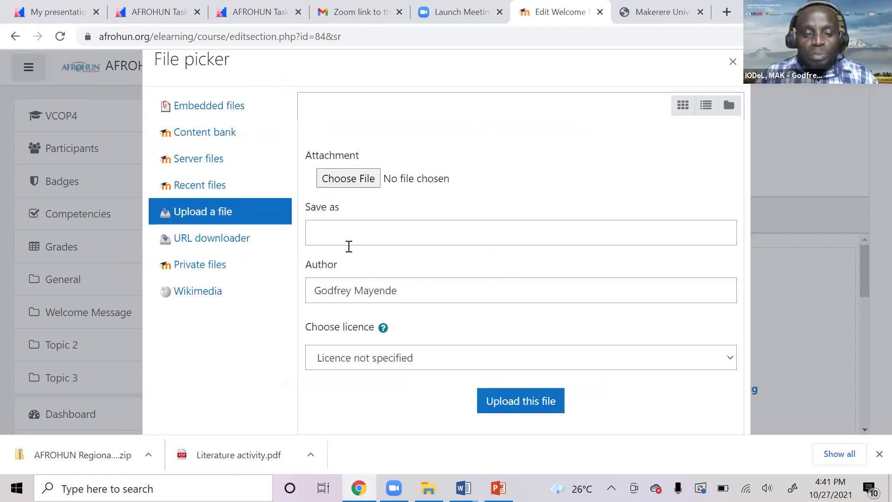
left_click(347, 180)
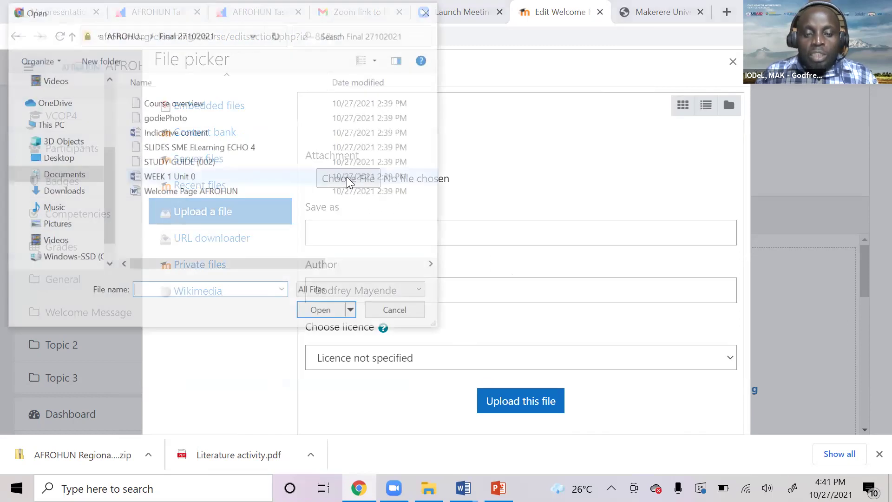
left_click(164, 118)
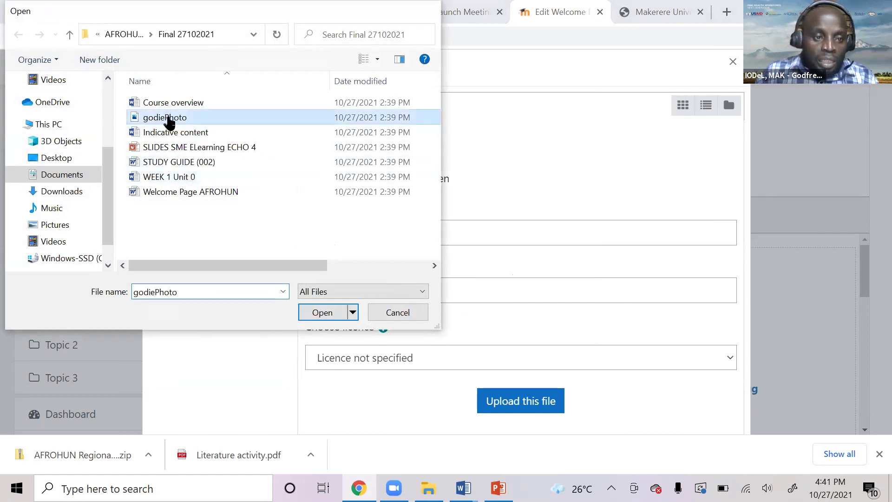
double_click(169, 119)
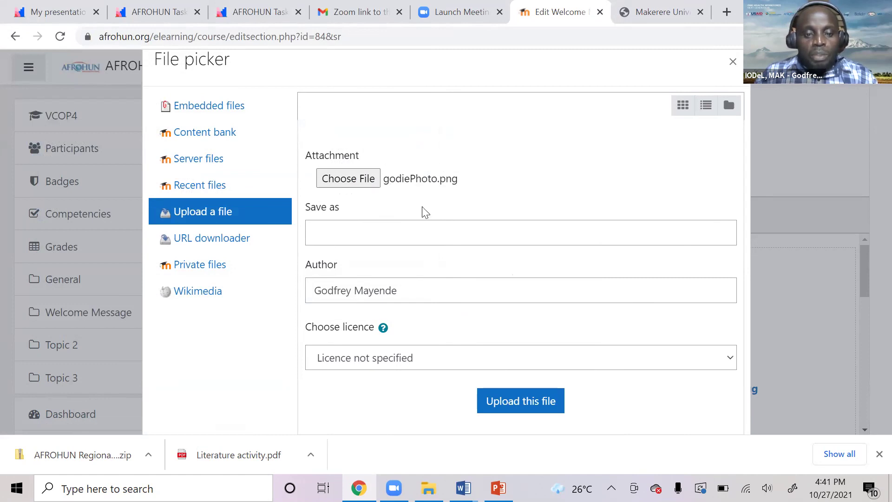
Upload godiePhoto.png, look over its image properties, and close that dialog.
left_click(520, 406)
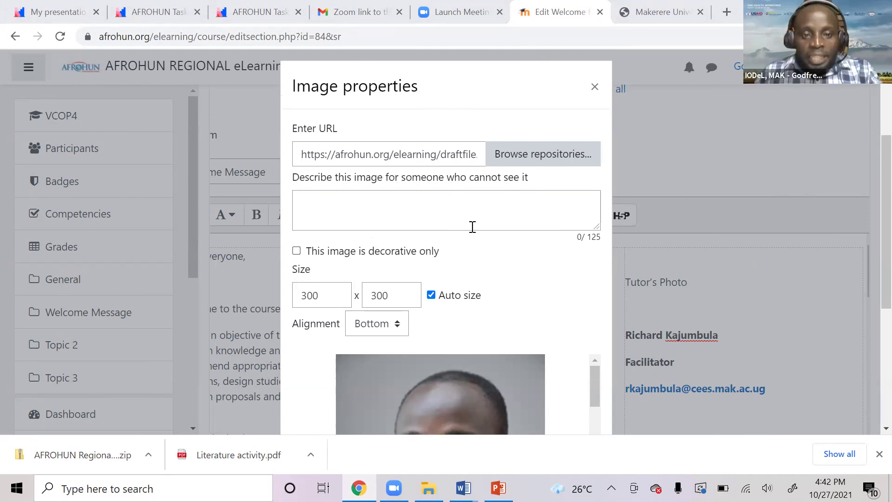
scroll(534, 307, "down", 2)
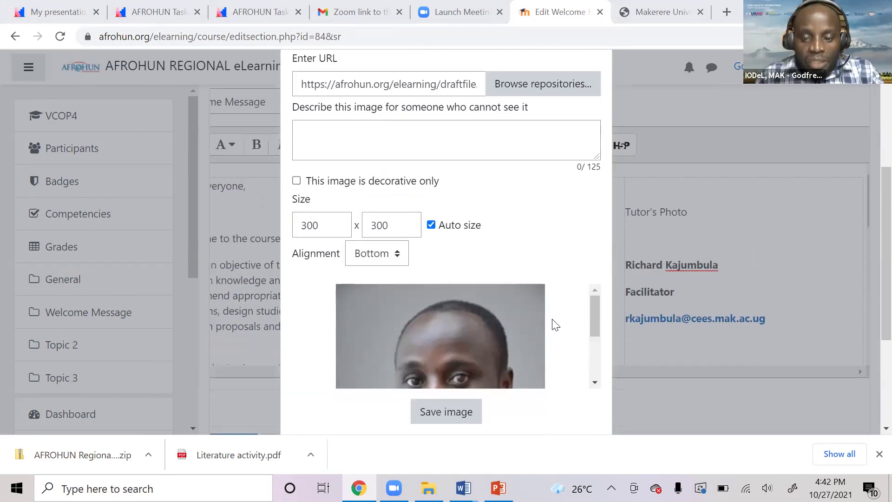
scroll(555, 364, "down", 3)
scroll(535, 313, "down", 3)
scroll(550, 295, "up", 6)
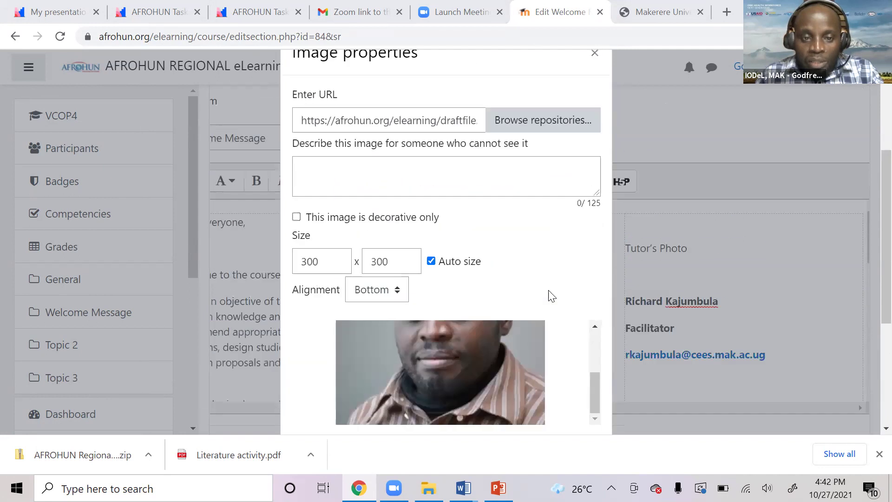
left_click(594, 163)
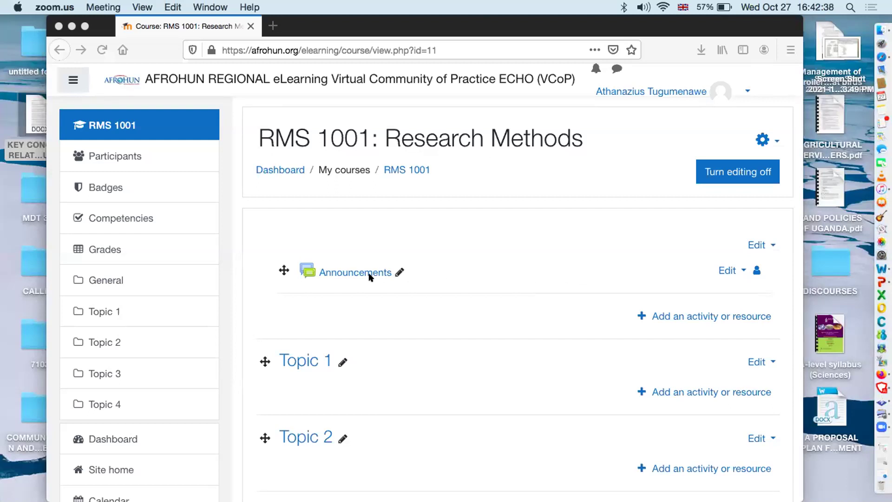
left_click(528, 245)
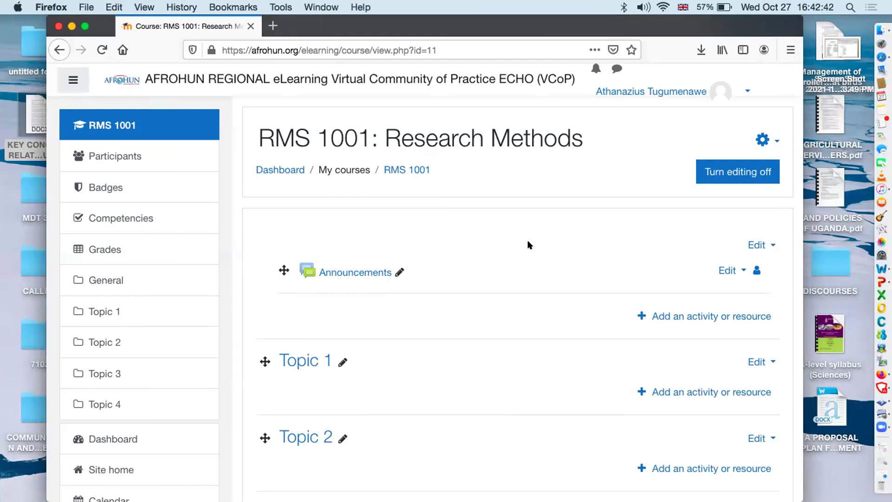
left_click(382, 272)
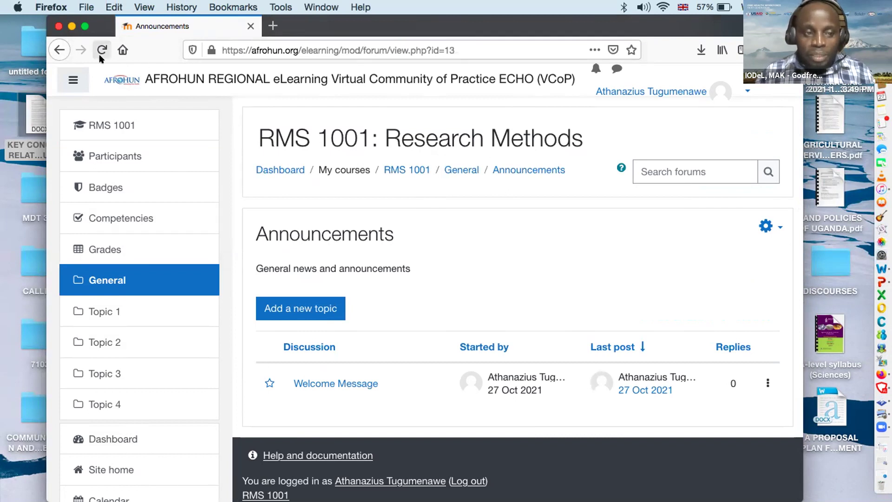
left_click(58, 49)
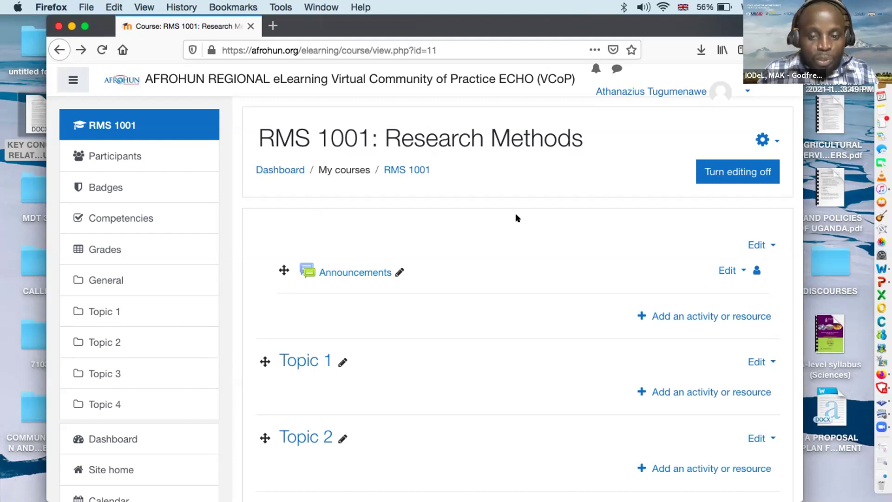
Open the Edit topic settings for Topic 1 of RMS 1001.
left_click(293, 362)
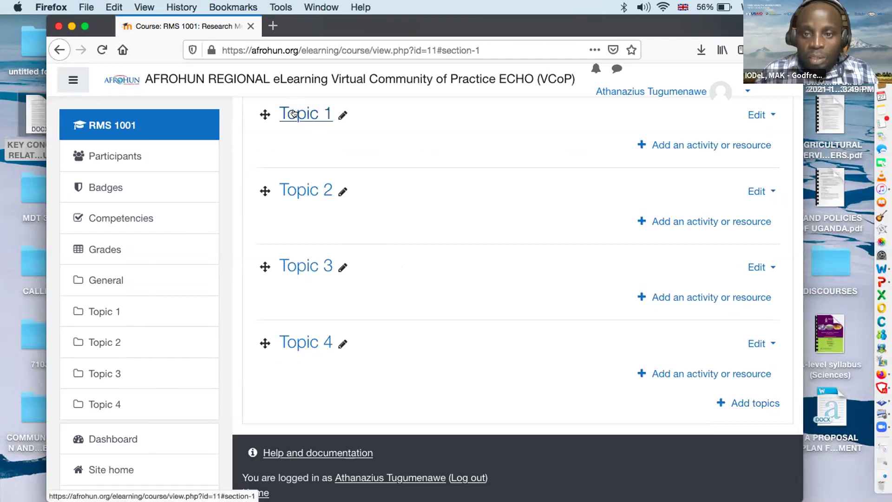
scroll(424, 142, "up", 2)
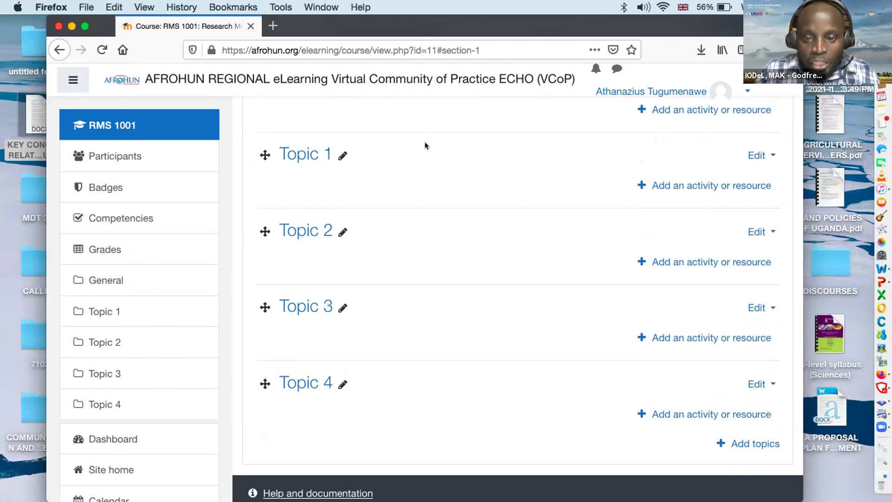
scroll(409, 147, "up", 1)
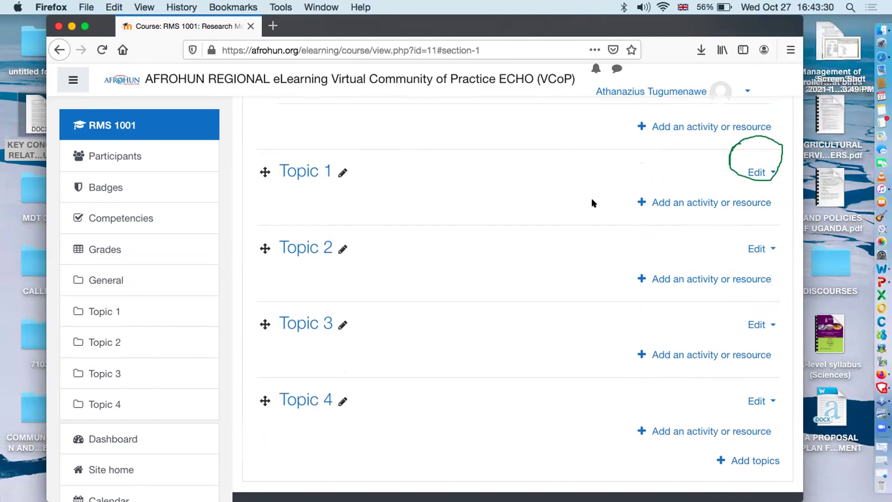
scroll(518, 185, "up", 5)
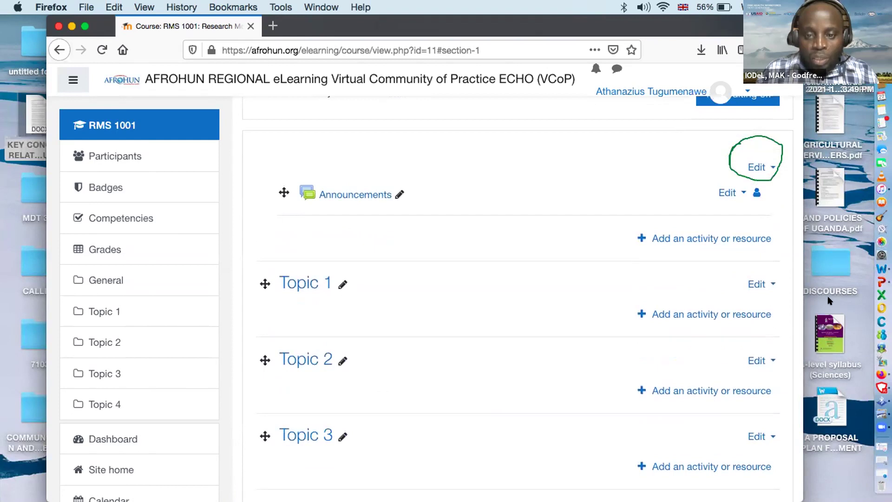
left_click(752, 282)
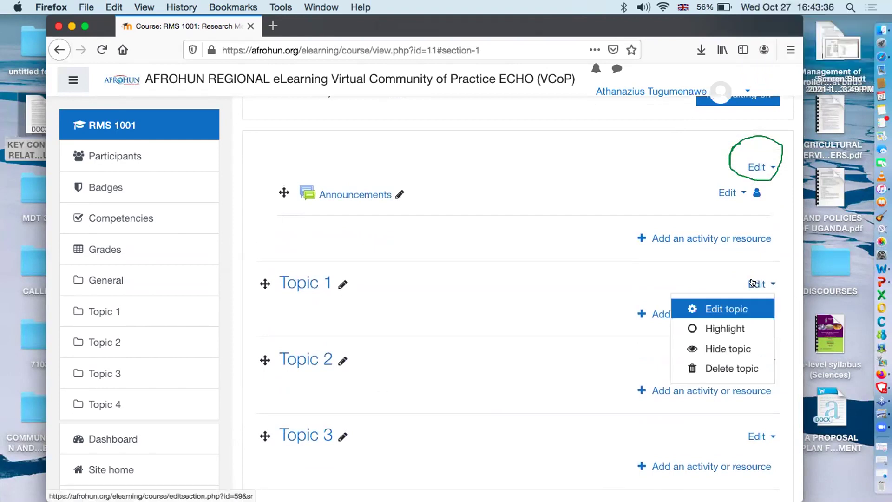
left_click(738, 305)
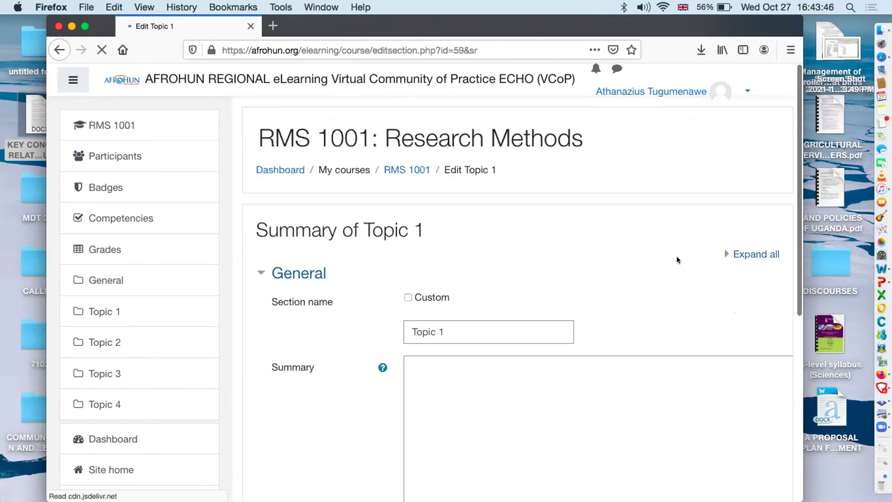
Give RMS 1001 Topic 1 the custom section name 'Welcome Message'.
scroll(662, 253, "down", 2)
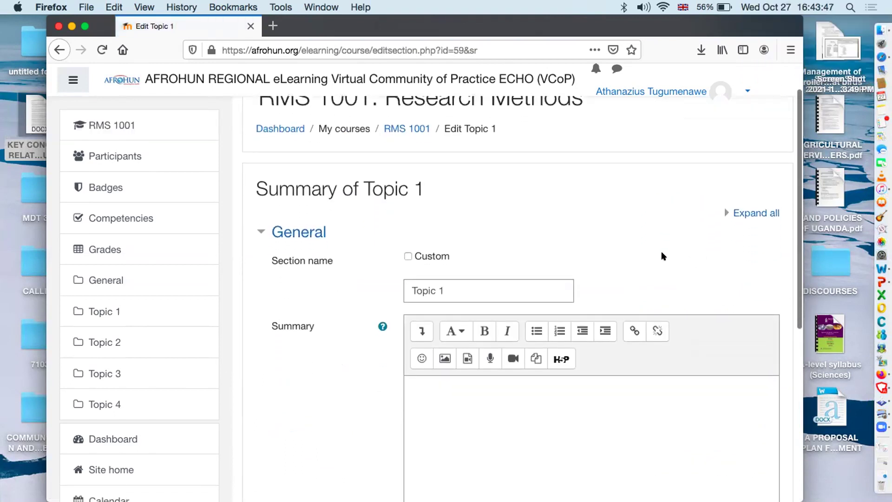
left_click(408, 253)
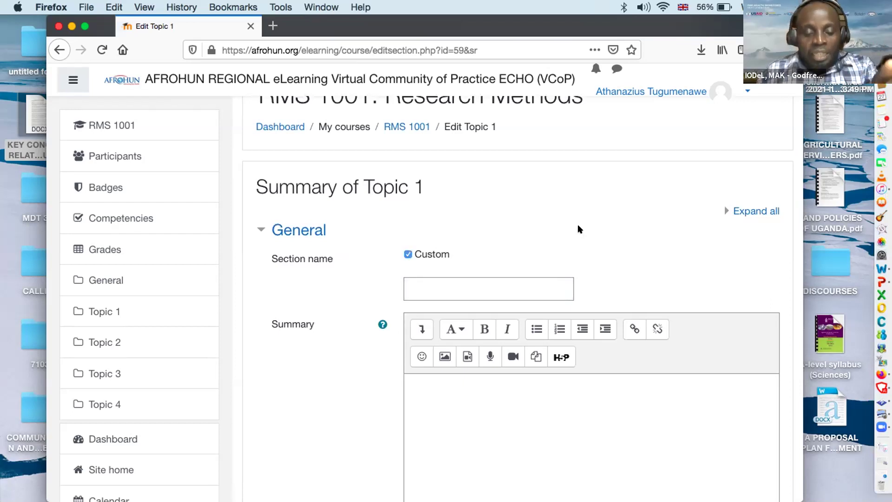
scroll(578, 224, "down", 3)
left_click(547, 220)
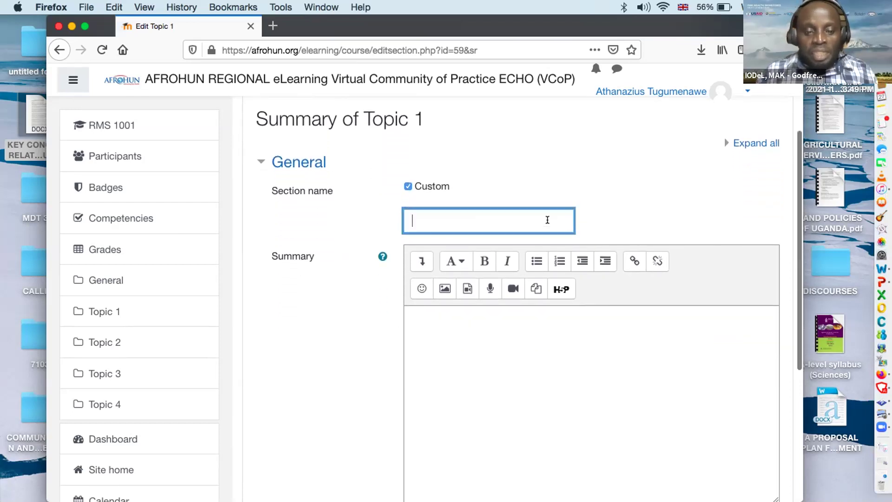
type("Welc")
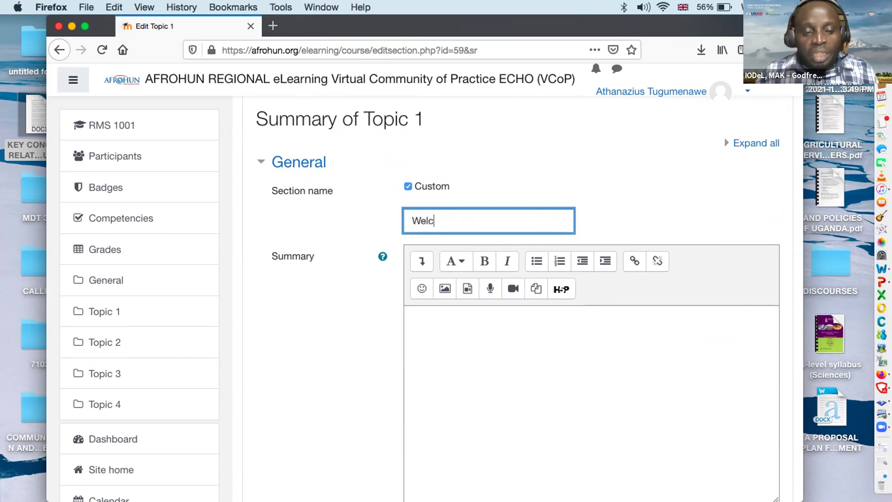
type("ome Message")
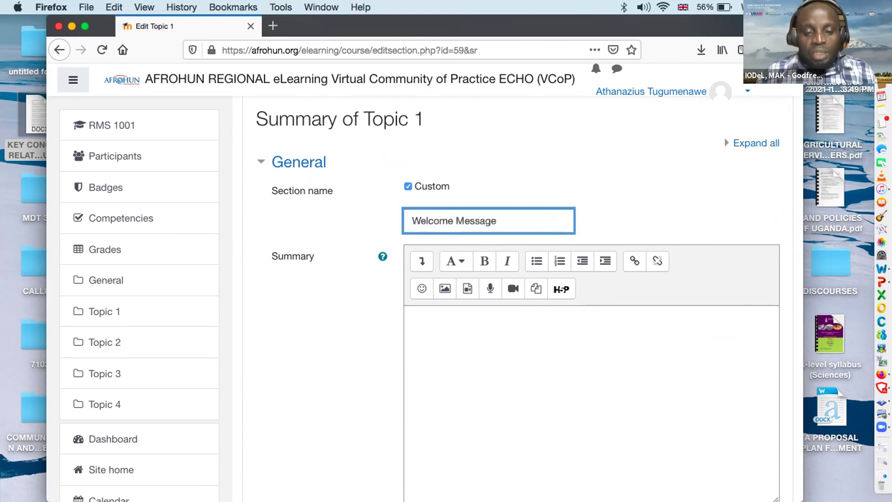
Paste the copied welcome message into the summary and save the topic.
scroll(608, 329, "down", 1)
left_click(496, 301)
right_click(496, 301)
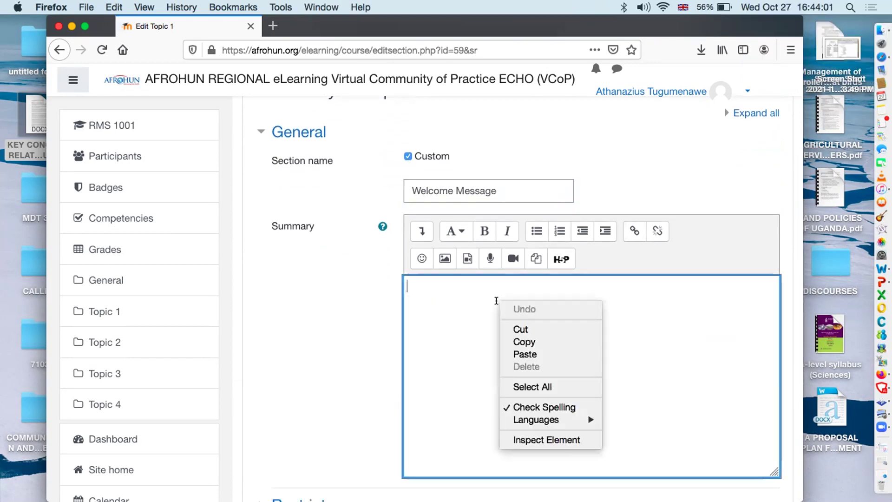
left_click(537, 350)
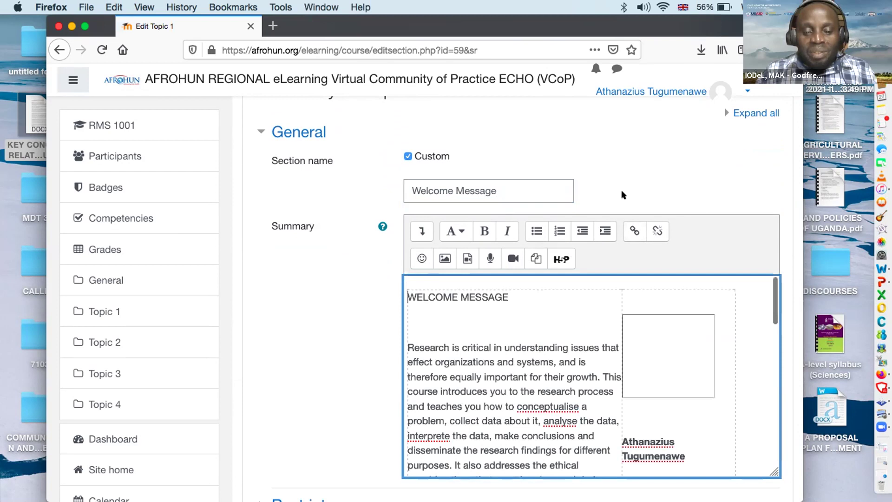
scroll(621, 190, "down", 5)
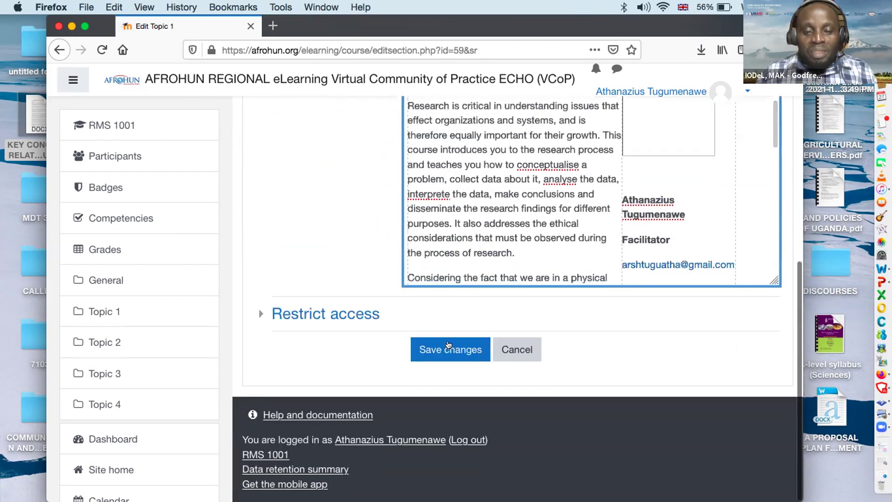
left_click(448, 346)
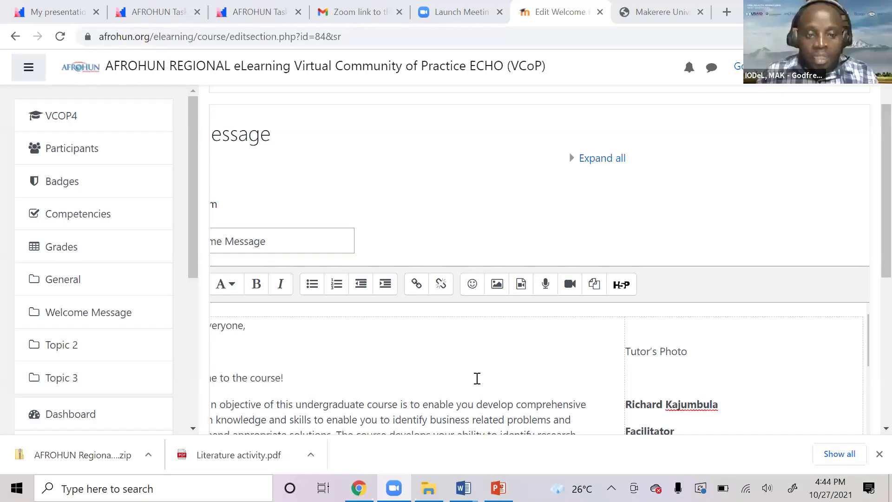
Review the Welcome Message edit form, then cancel without saving any changes.
scroll(513, 354, "up", 2)
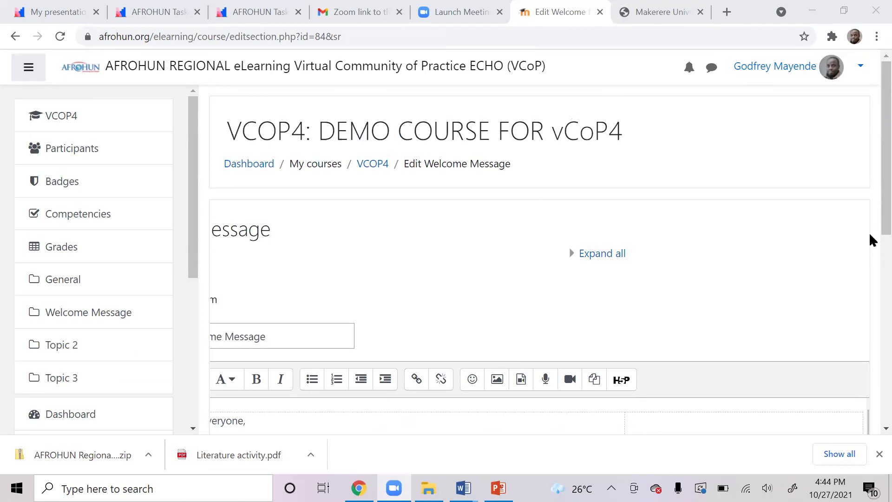
scroll(870, 241, "down", 10)
left_click_drag(478, 307, 294, 321)
scroll(868, 285, "up", 10)
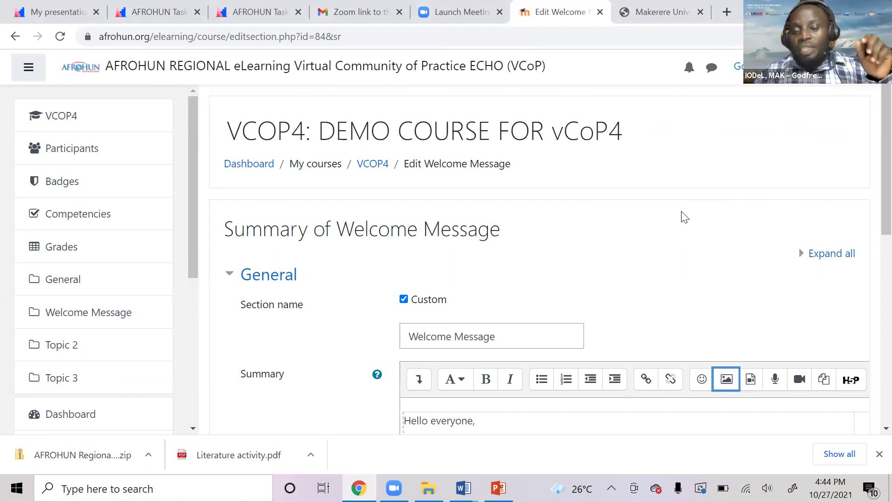
scroll(818, 345, "down", 10)
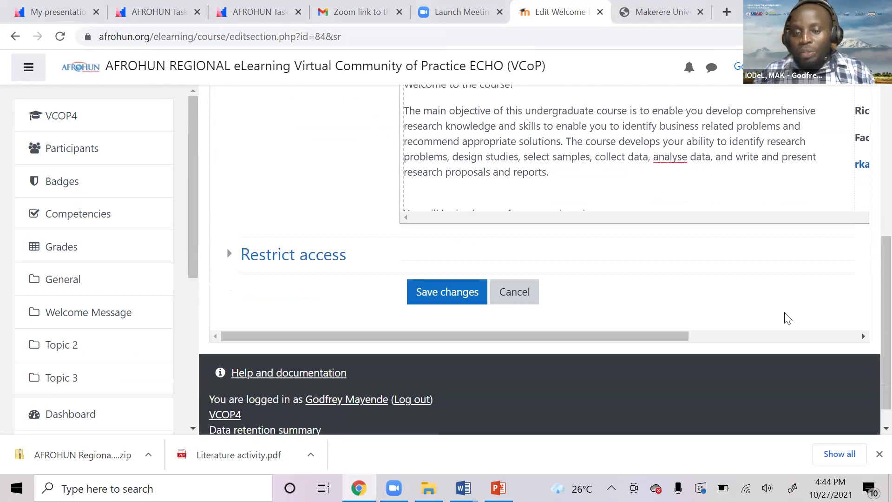
left_click(522, 265)
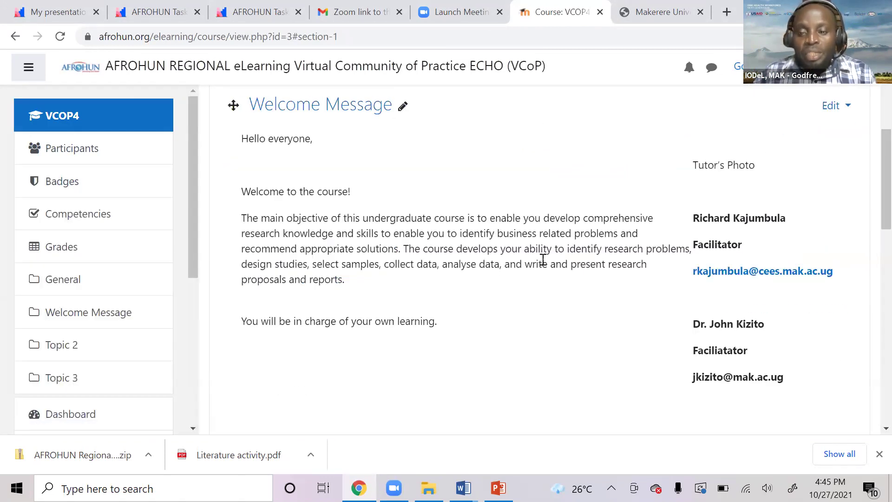
scroll(534, 260, "up", 3)
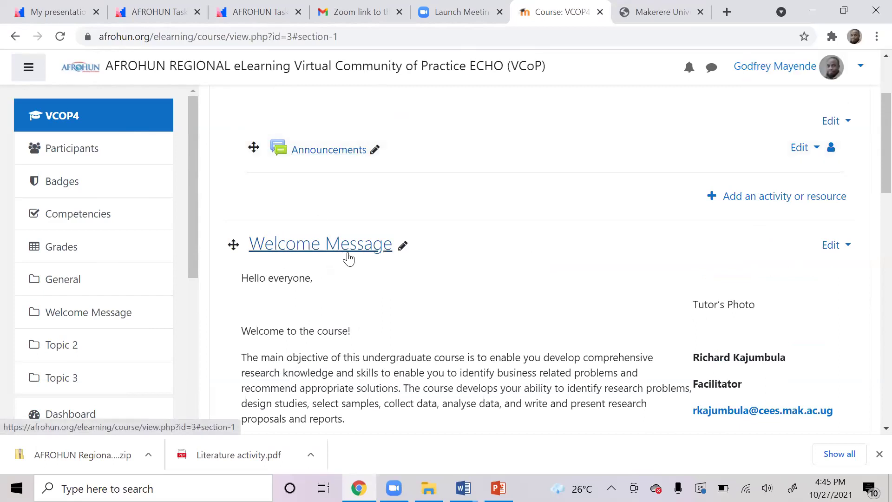
scroll(350, 259, "down", 10)
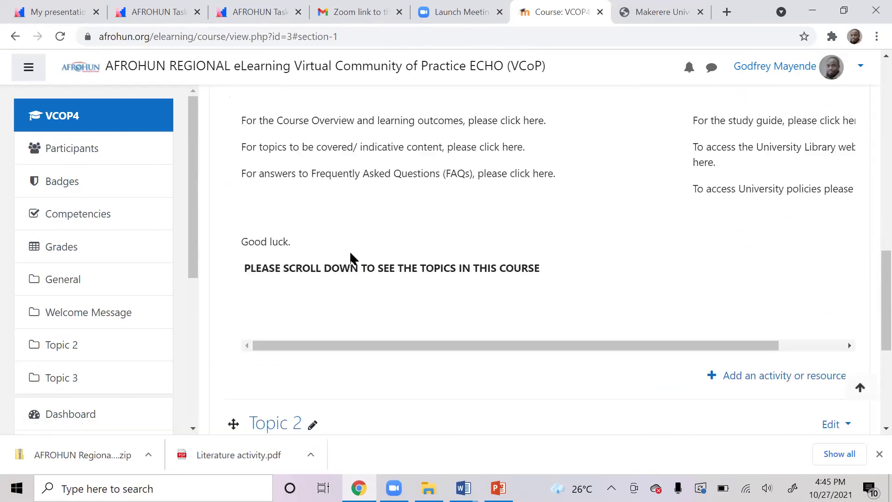
scroll(358, 268, "down", 3)
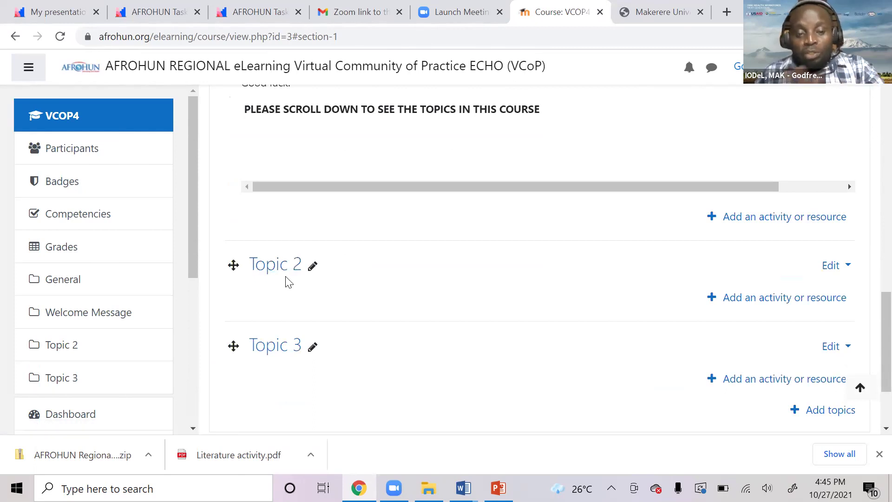
scroll(400, 329, "up", 6)
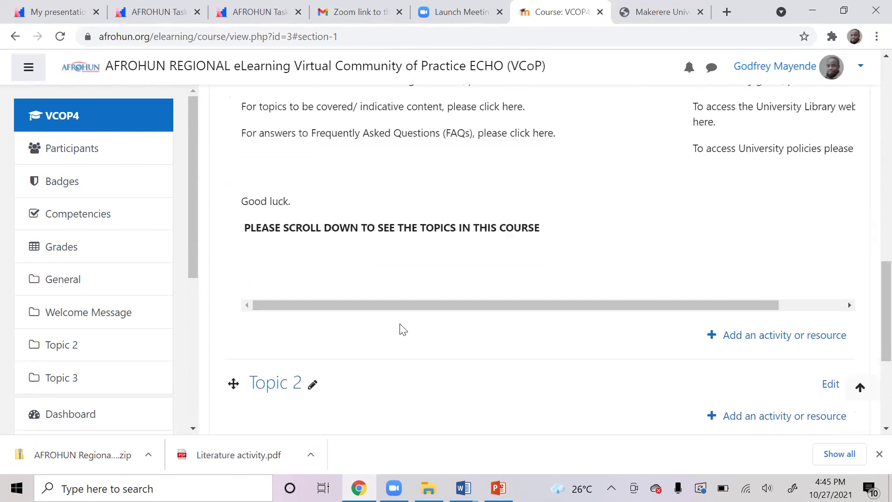
scroll(403, 329, "up", 9)
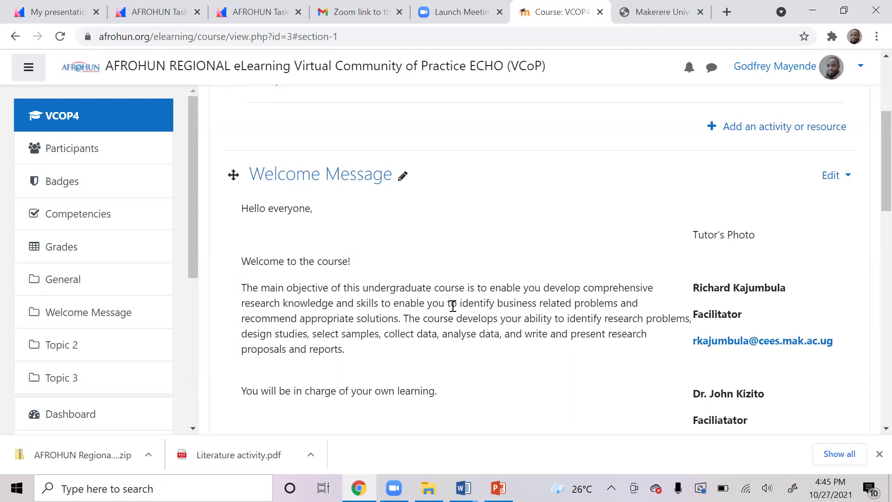
scroll(453, 307, "down", 10)
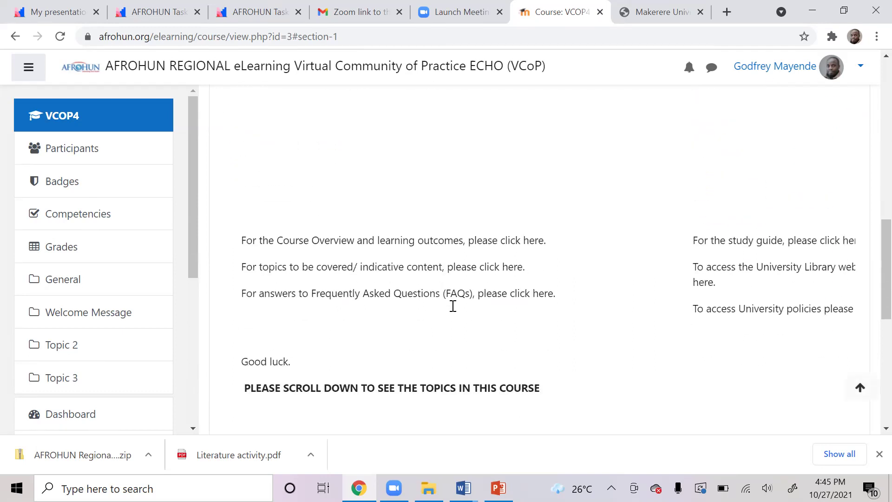
scroll(452, 312, "up", 8)
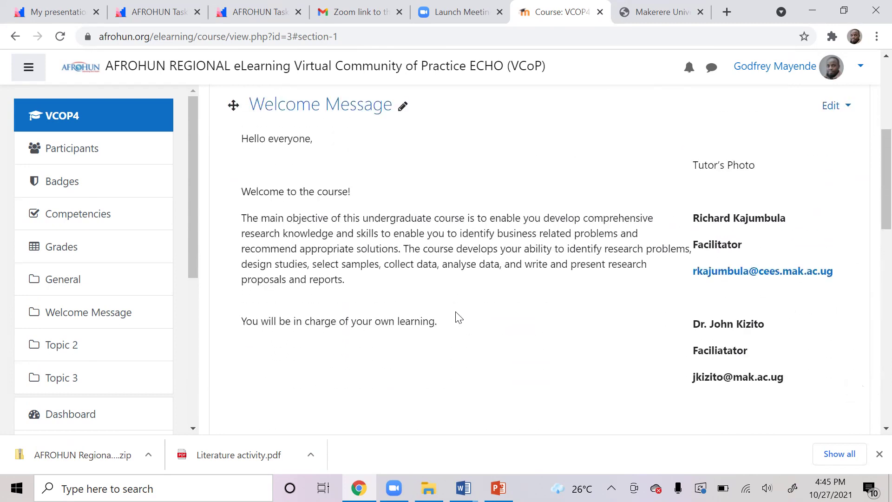
scroll(458, 317, "up", 1)
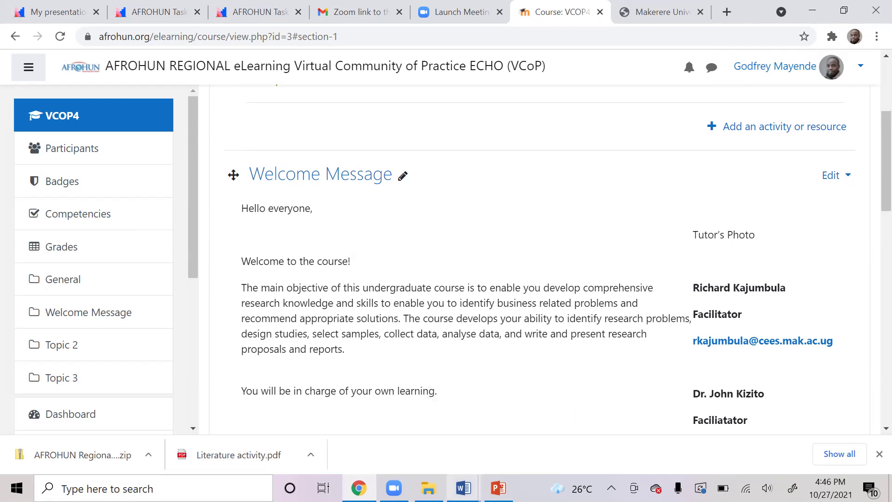
mouse_move(463, 488)
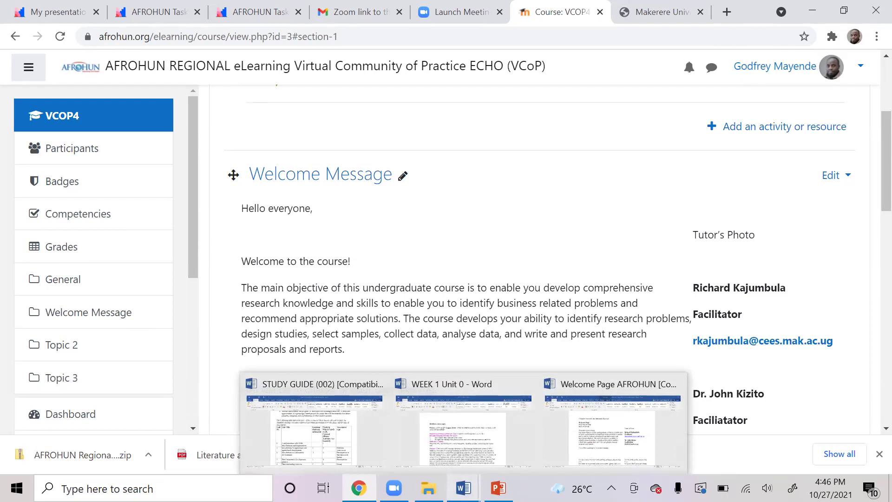
In the Welcome Page AFROHUN Word document, add New to the Quick Access Toolbar.
left_click(613, 426)
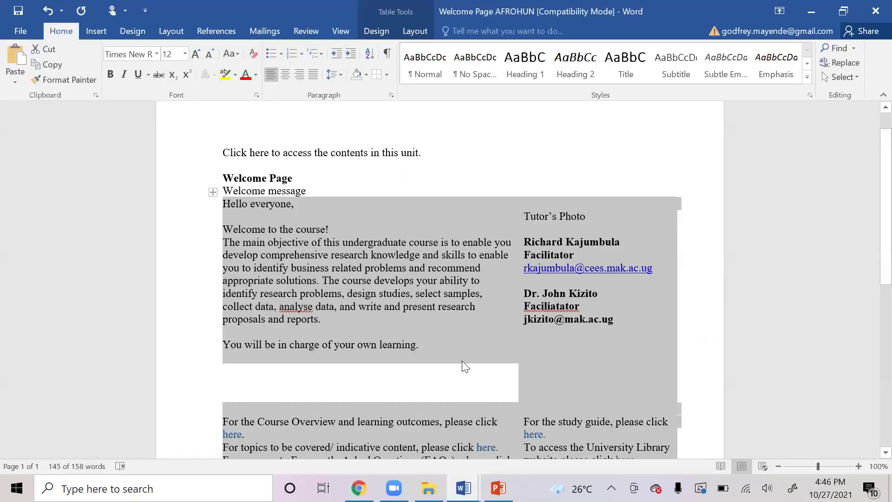
left_click(323, 288)
left_click(304, 259)
left_click(264, 242)
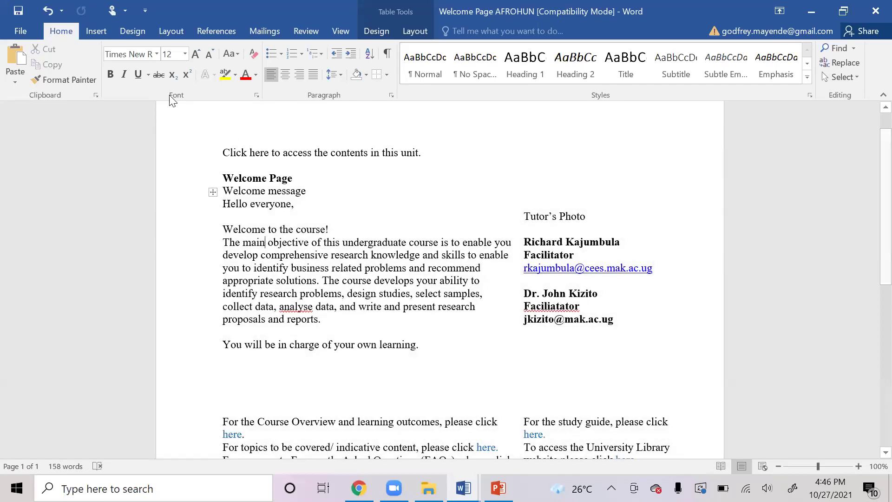
left_click(146, 11)
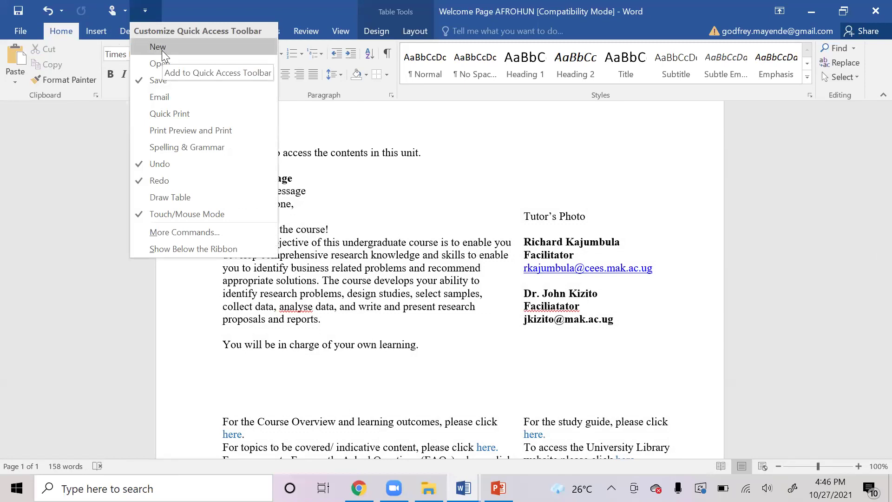
left_click(158, 47)
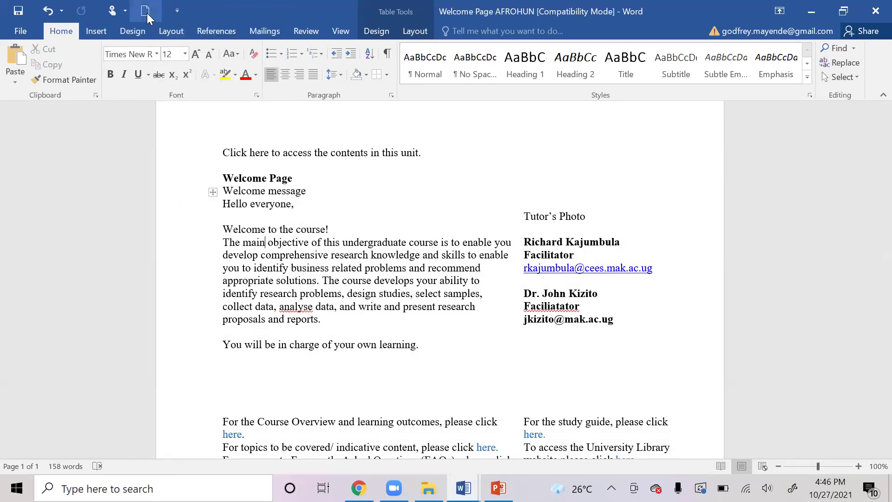
Apply All Borders to every cell of the welcome-message table.
left_click(212, 190)
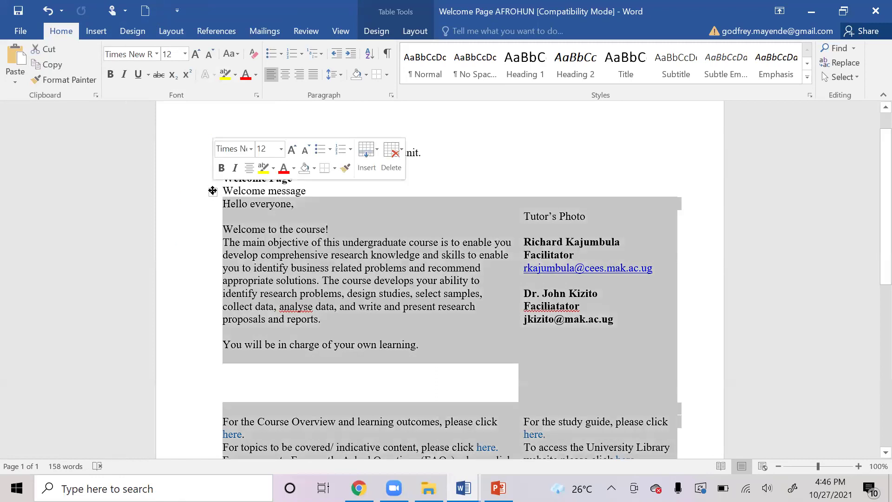
left_click(386, 74)
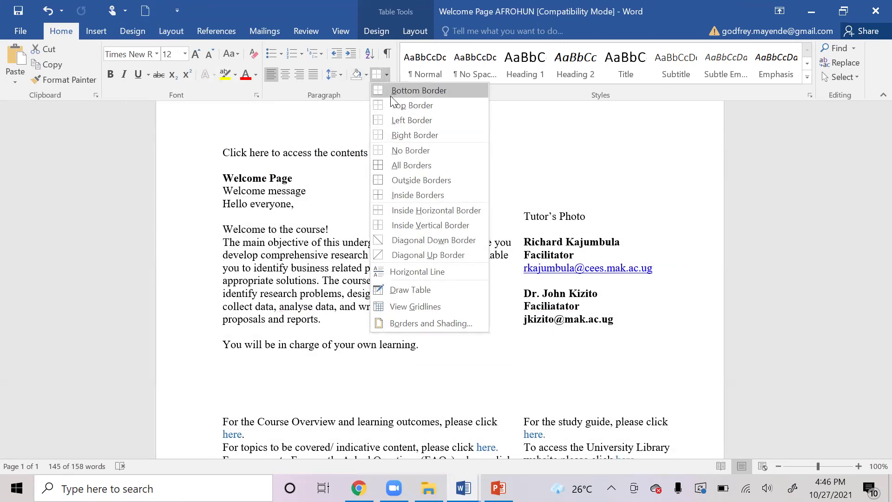
left_click(403, 164)
left_click(405, 318)
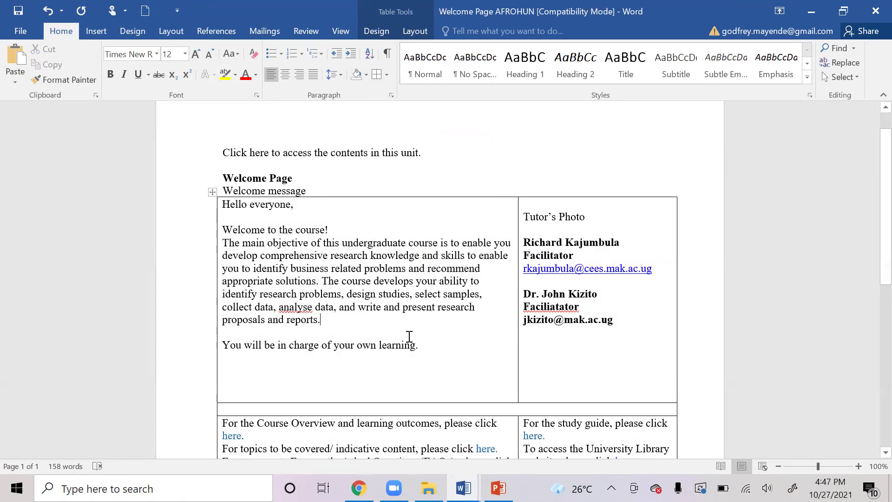
scroll(412, 340, "down", 3)
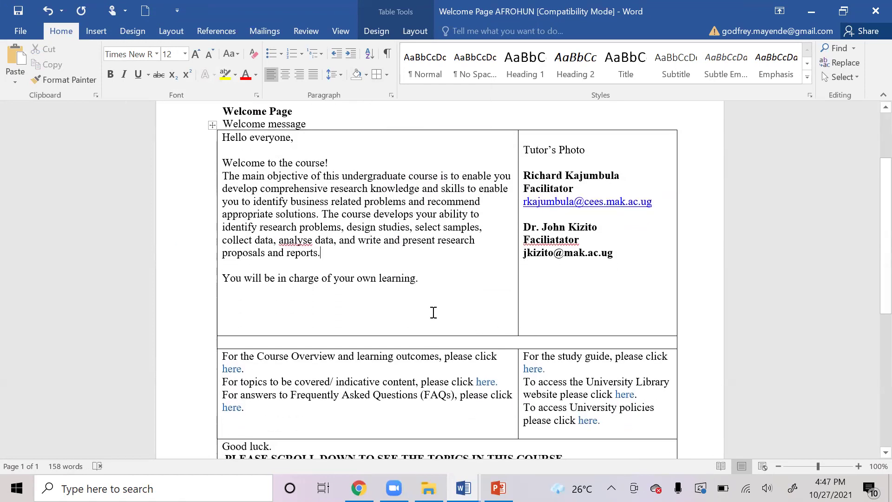
scroll(426, 311, "up", 1)
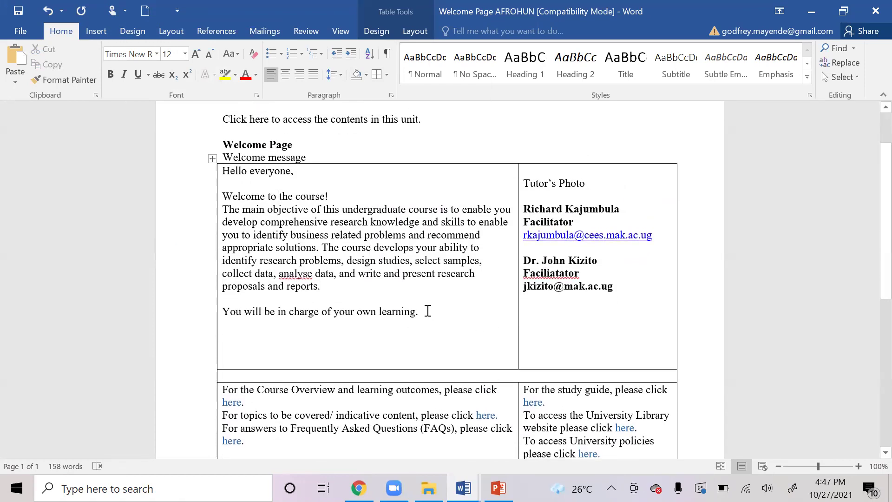
scroll(427, 310, "up", 2)
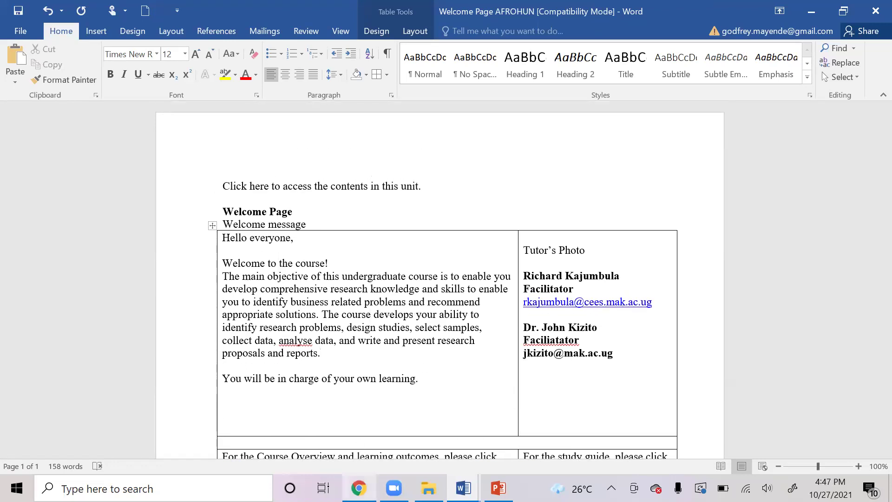
Return to the Moodle VCOP4 course page and review the Welcome Message text and tutor contacts.
mouse_move(359, 488)
left_click(371, 463)
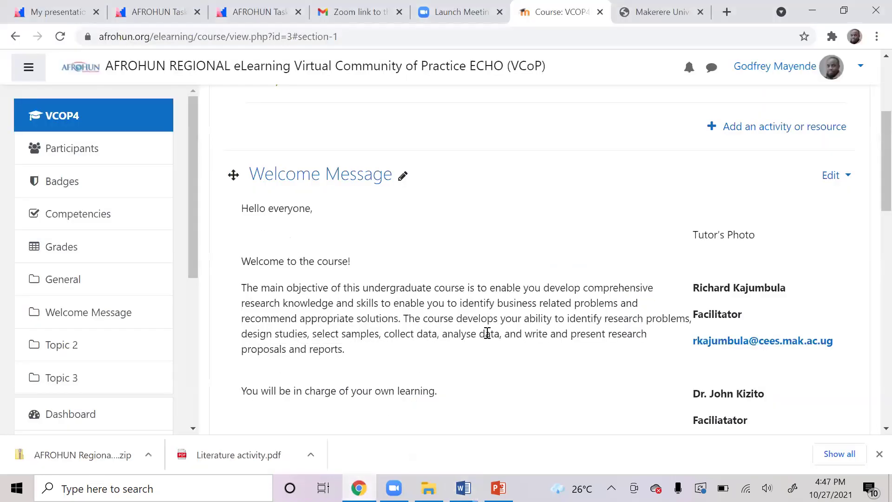
scroll(495, 332, "down", 2)
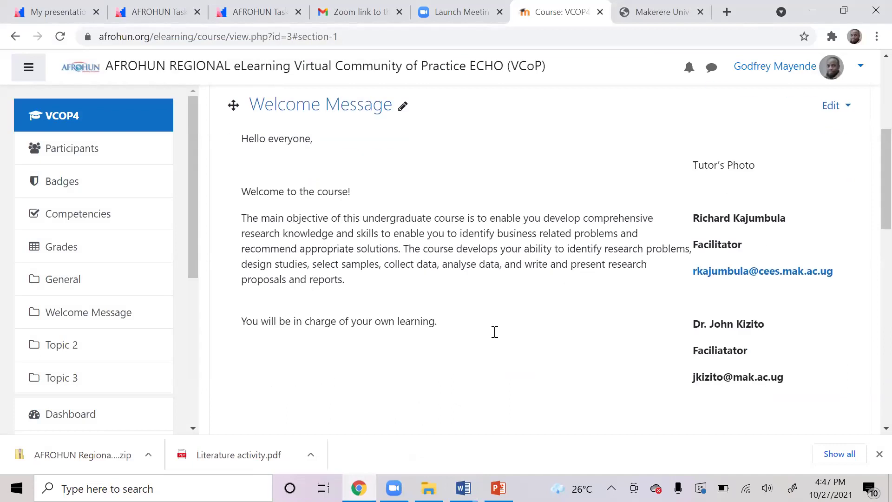
scroll(498, 339, "down", 4)
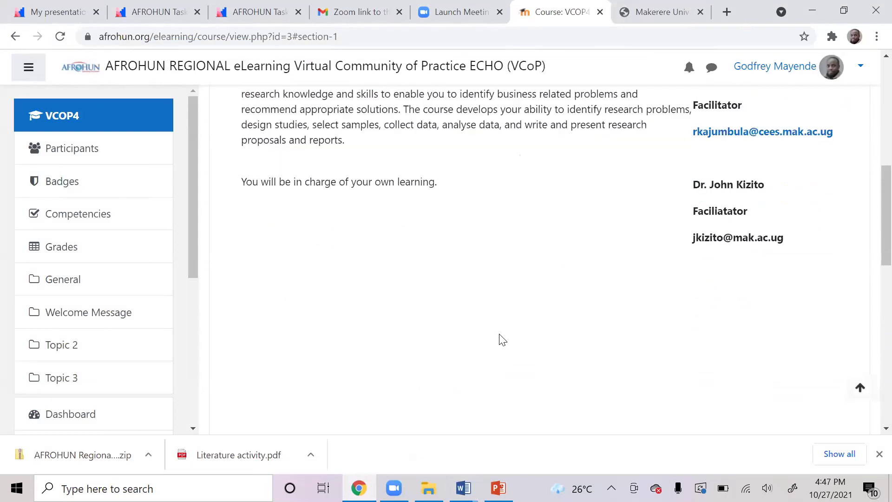
scroll(502, 339, "down", 4)
scroll(502, 339, "up", 6)
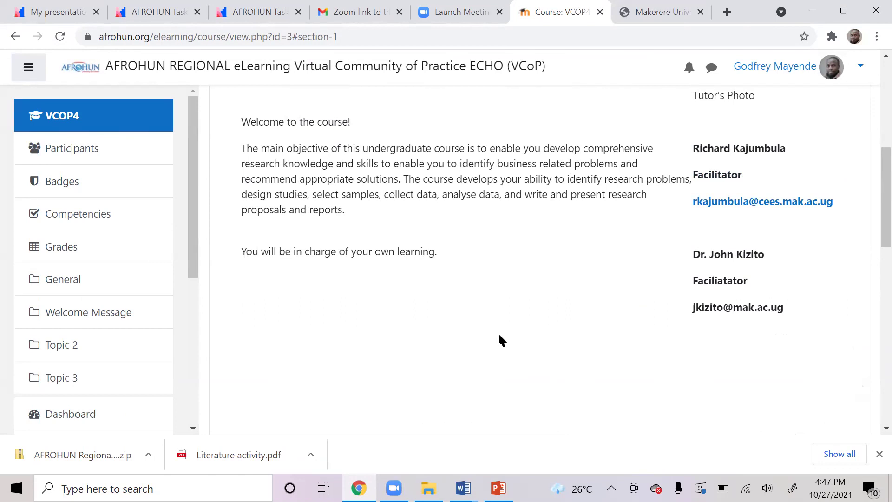
scroll(508, 333, "up", 2)
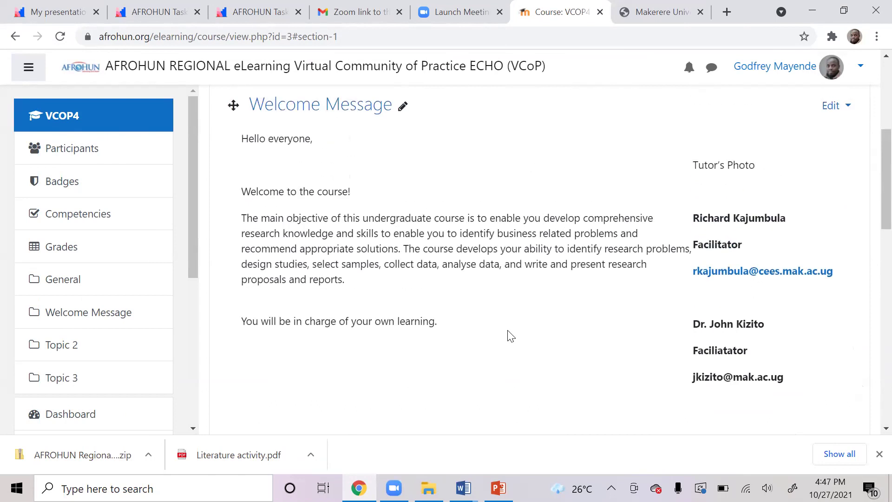
scroll(510, 335, "up", 2)
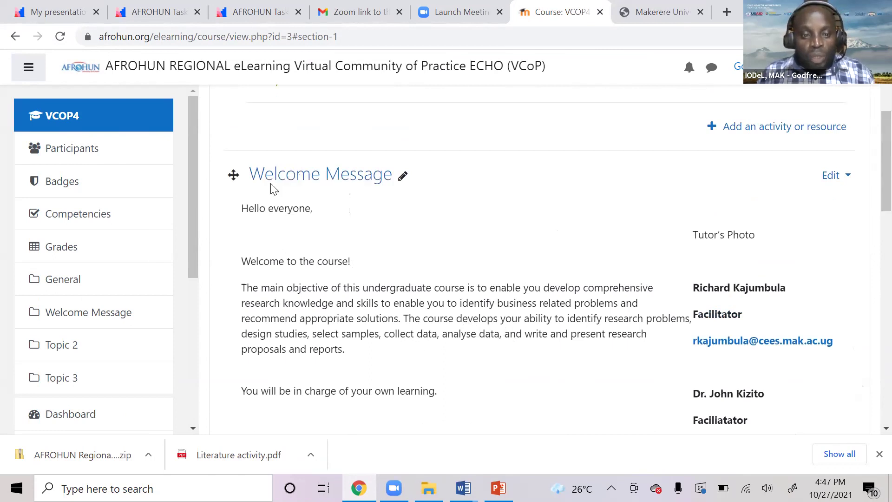
scroll(341, 334, "down", 4)
scroll(341, 337, "up", 4)
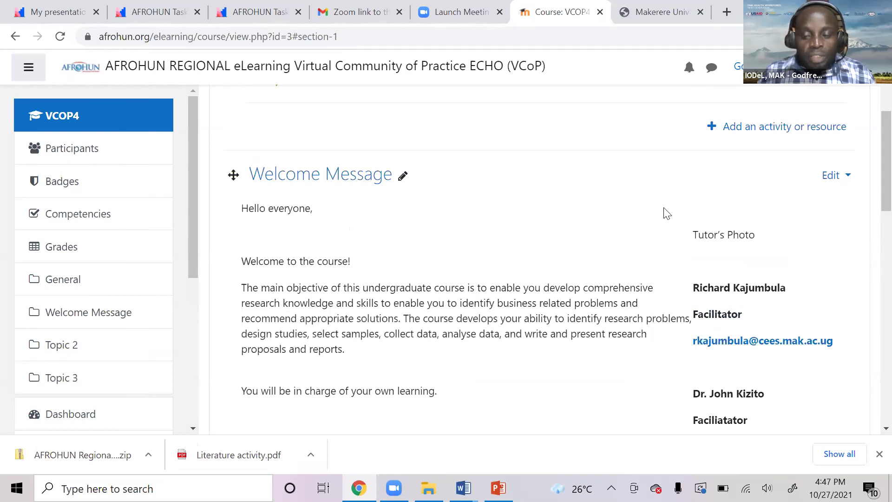
scroll(616, 333, "down", 2)
scroll(616, 333, "down", 6)
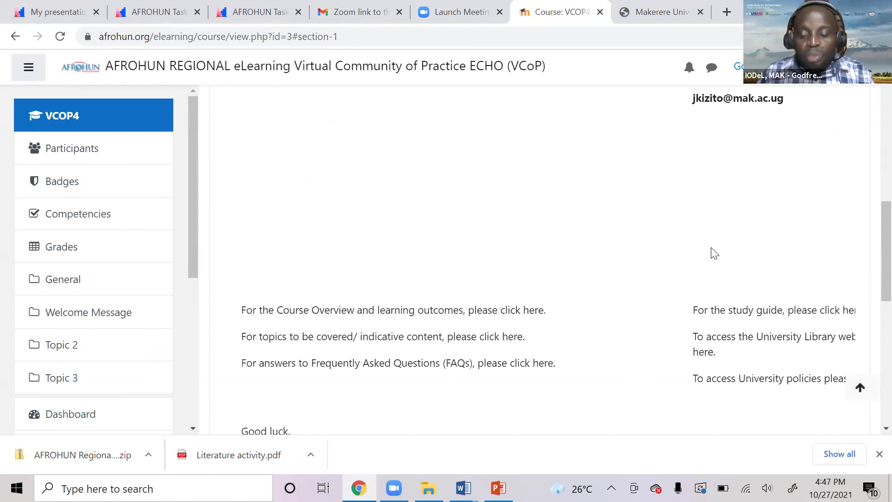
scroll(599, 297, "up", 4)
scroll(640, 375, "up", 5)
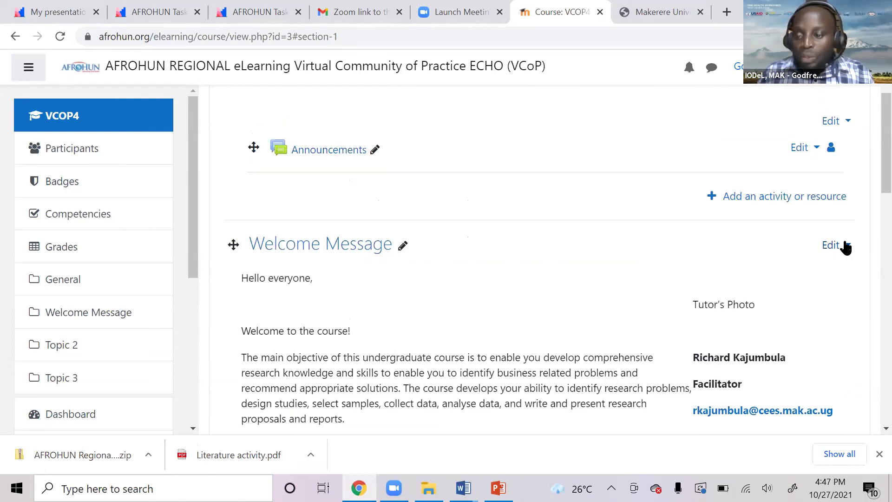
Open the Welcome Message section's Edit topic form.
left_click(843, 246)
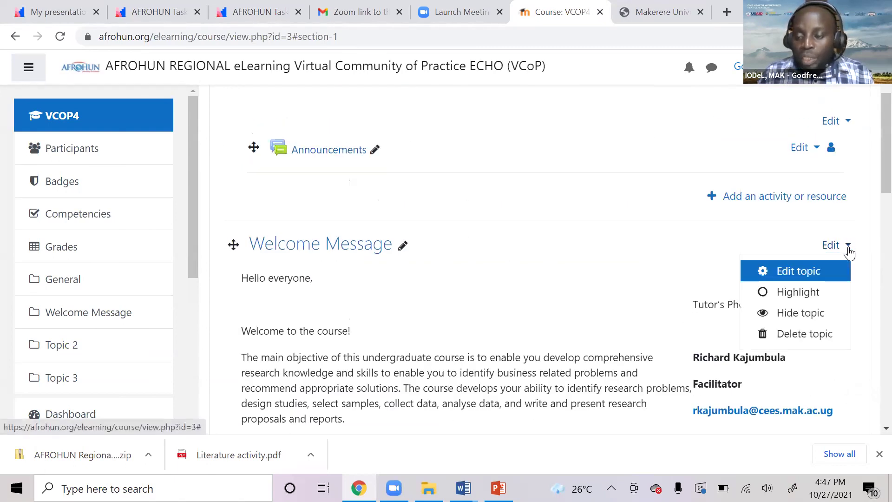
left_click(779, 279)
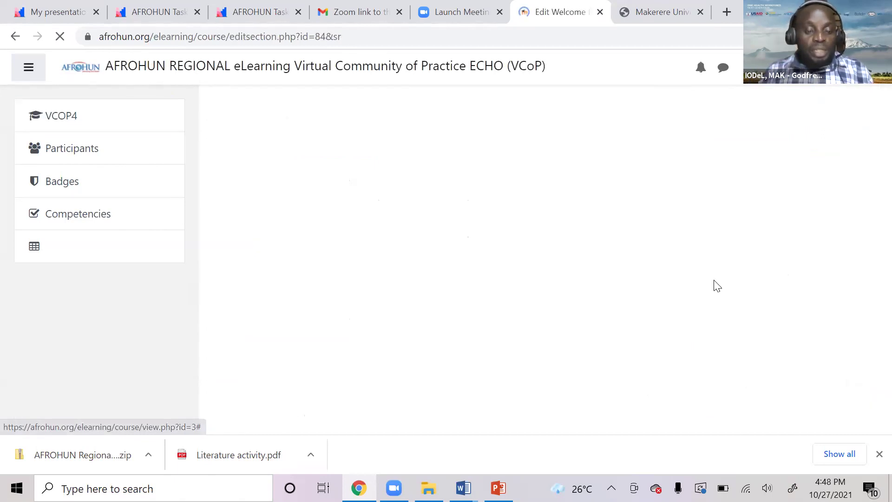
scroll(604, 339, "down", 8)
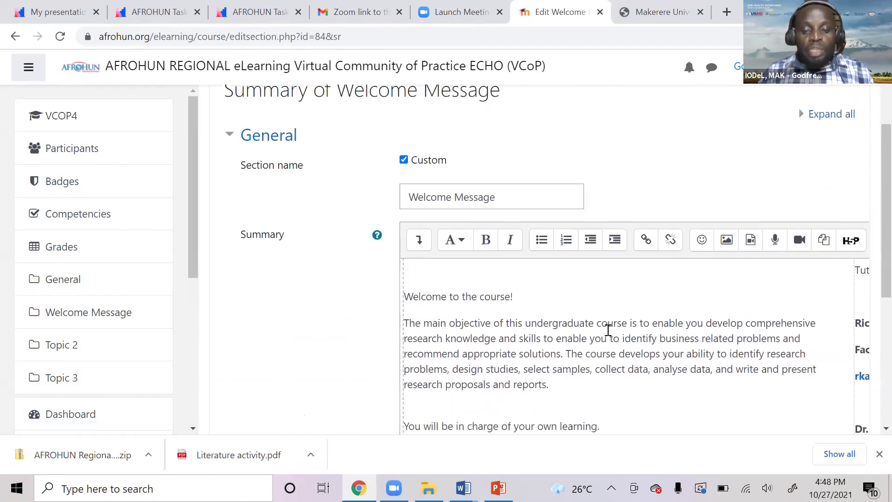
scroll(595, 342, "down", 5)
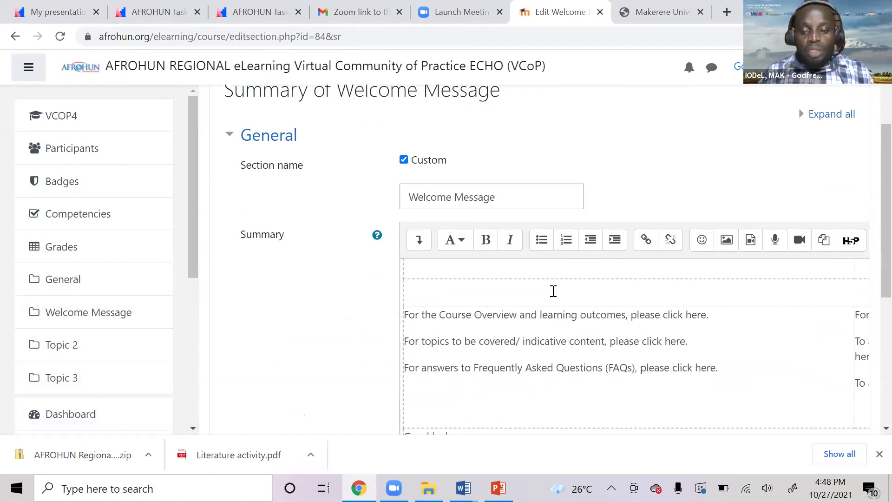
Delete the empty line below the University policies sentence in the right table cell.
left_click(555, 371)
scroll(576, 351, "up", 1)
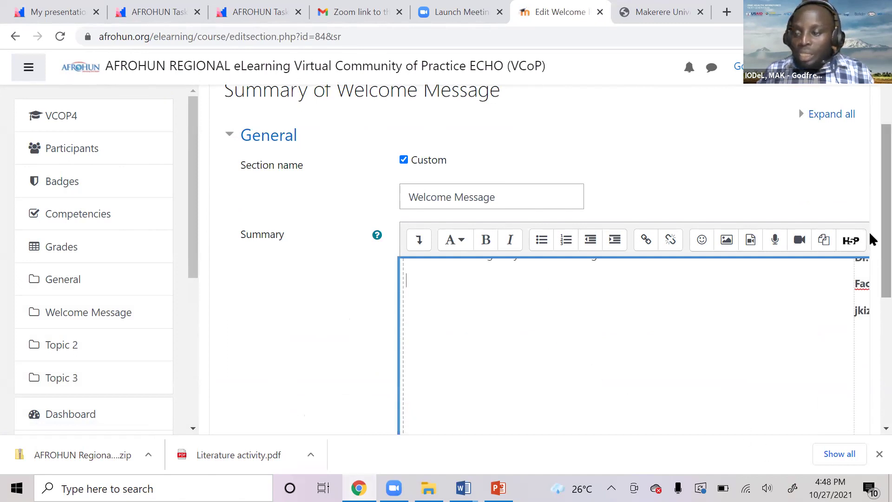
scroll(869, 231, "down", 10)
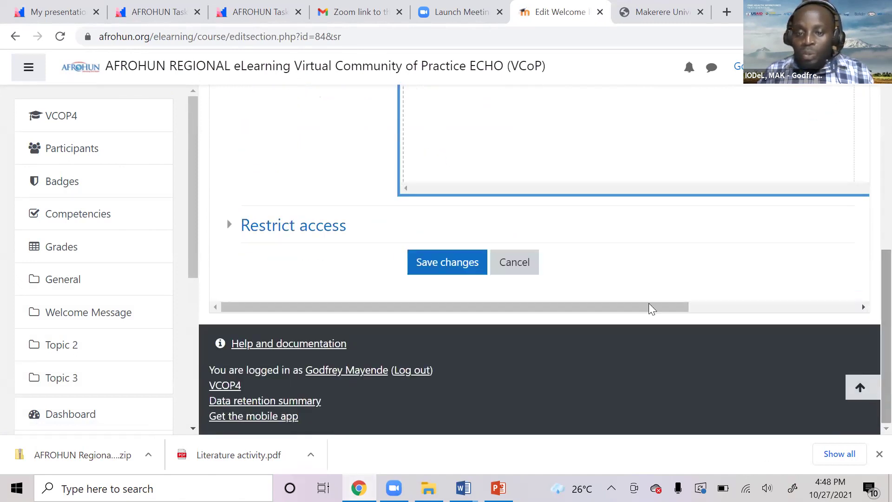
left_click_drag(648, 307, 785, 307)
scroll(790, 265, "up", 3)
left_click(721, 305)
scroll(711, 297, "down", 1)
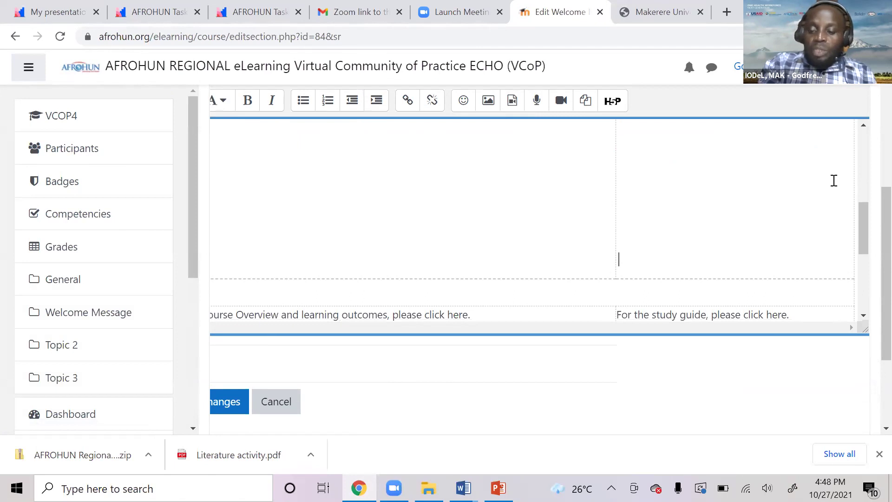
scroll(850, 168, "down", 1)
scroll(857, 160, "down", 5)
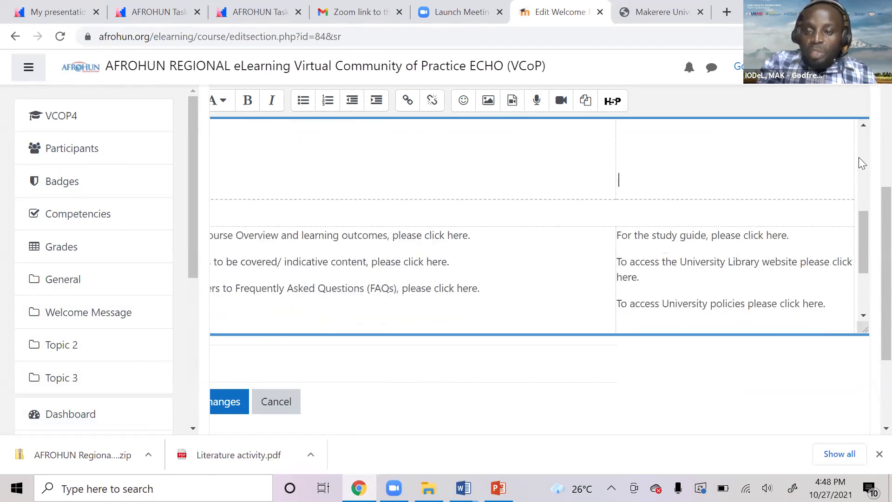
scroll(859, 157, "down", 1)
key("ctrl+v")
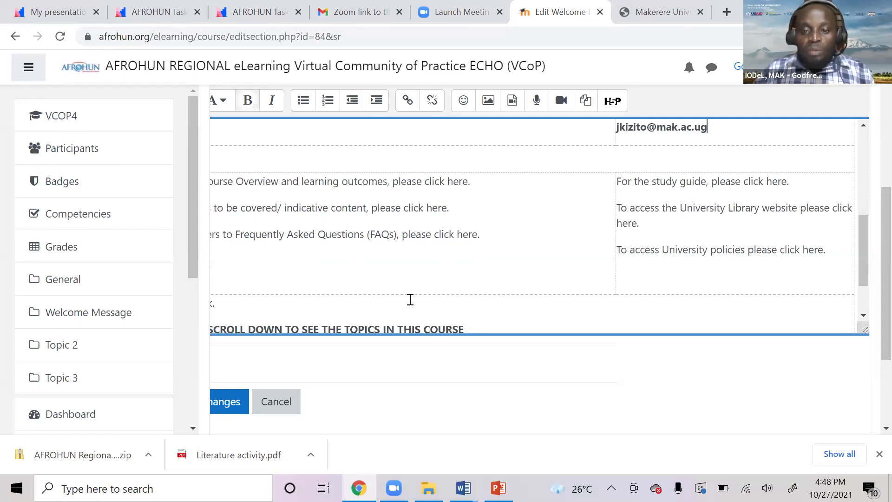
left_click(695, 276)
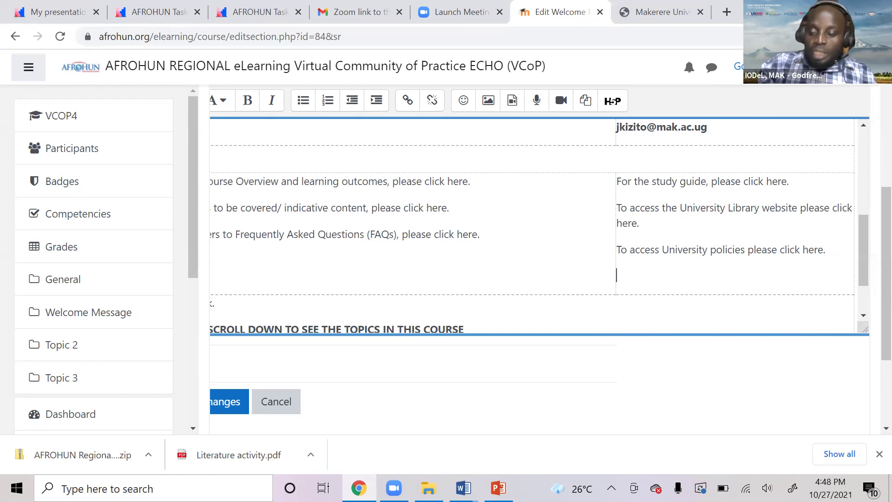
key("BackSpace")
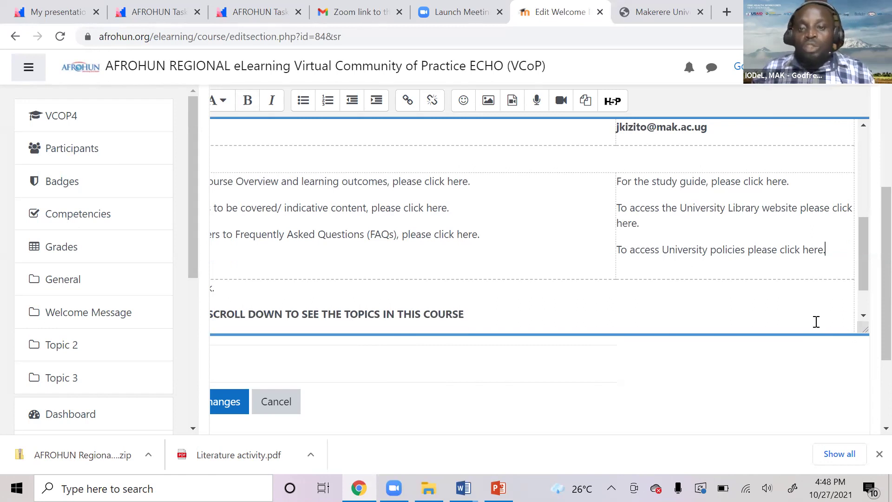
scroll(683, 312, "up", 5)
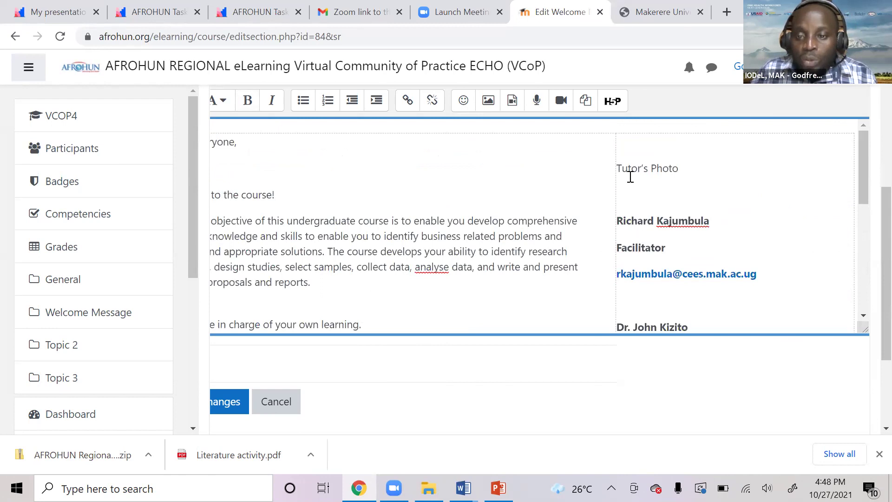
Remove the 'Tutor's Photo' label, keeping one empty line above the first facilitator's name.
left_click_drag(618, 168, 683, 165)
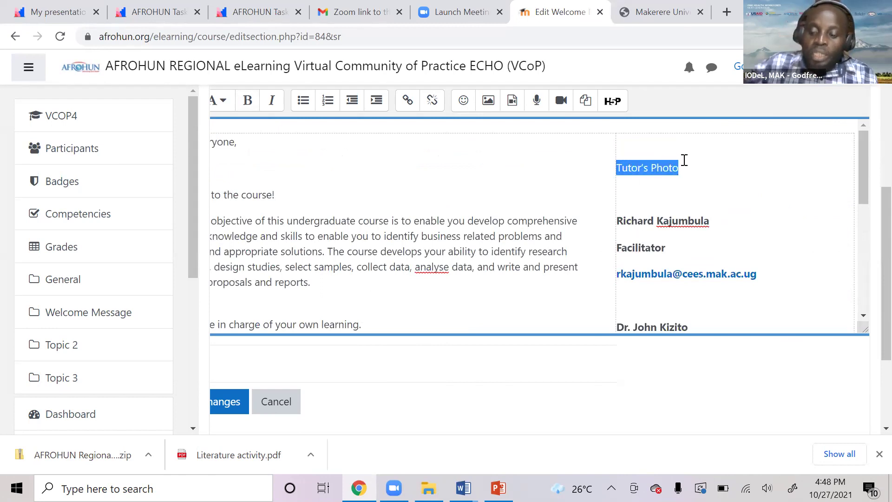
key("Delete")
key("Delete")
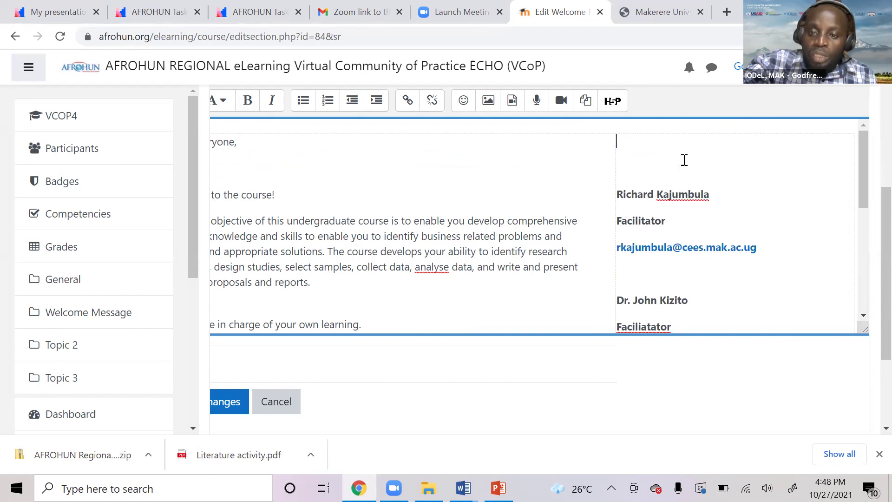
key("Delete")
key("Delete")
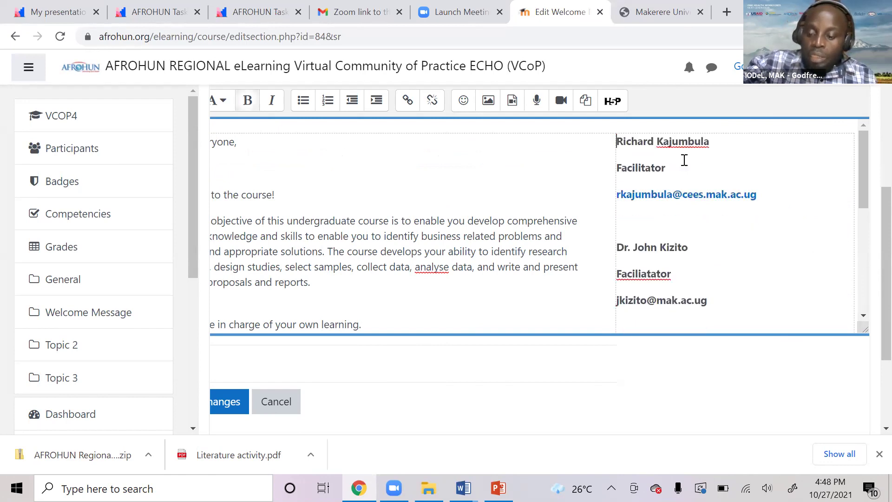
key("Return")
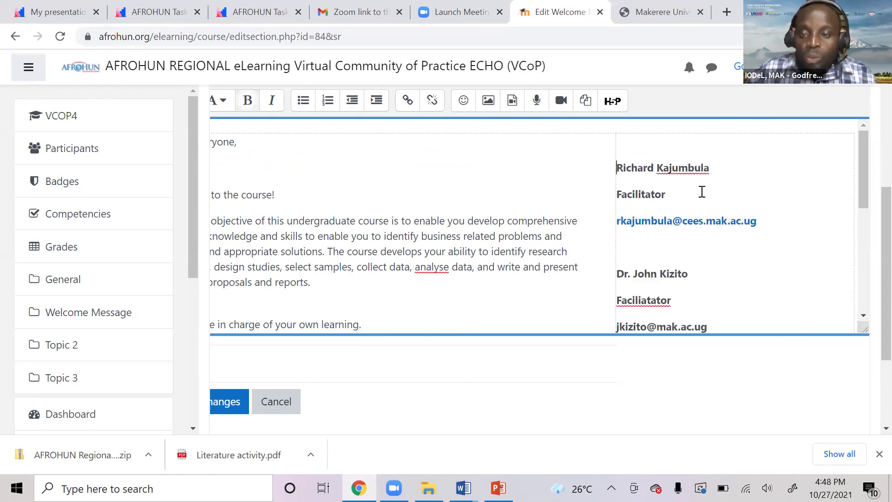
left_click(626, 139)
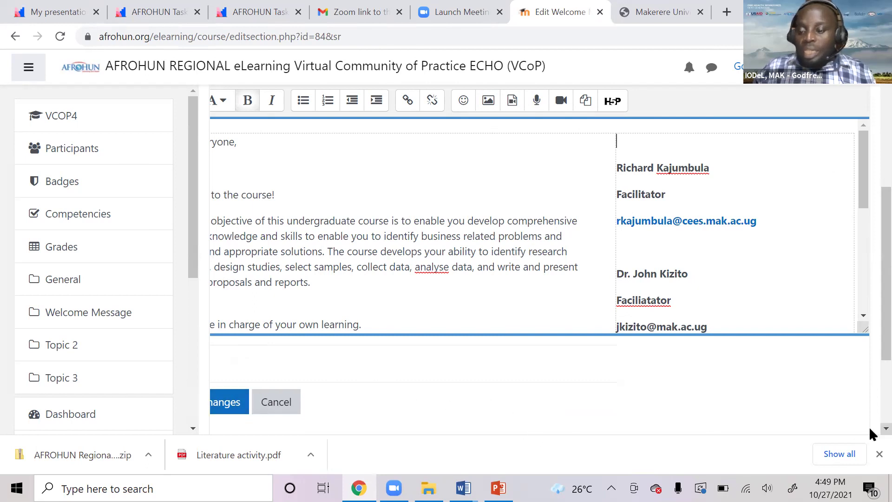
scroll(868, 422, "down", 2)
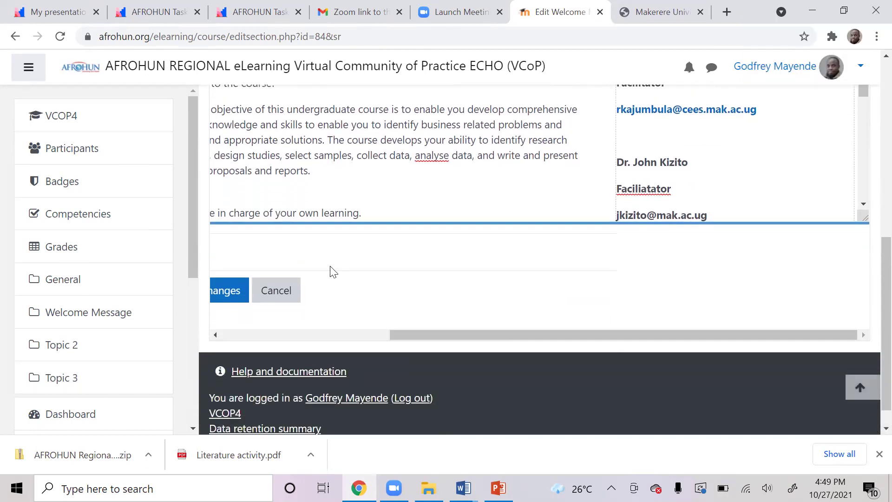
Save the Welcome Message edits and bring up the section's Edit options on the course page.
left_click_drag(395, 334, 328, 333)
left_click(285, 291)
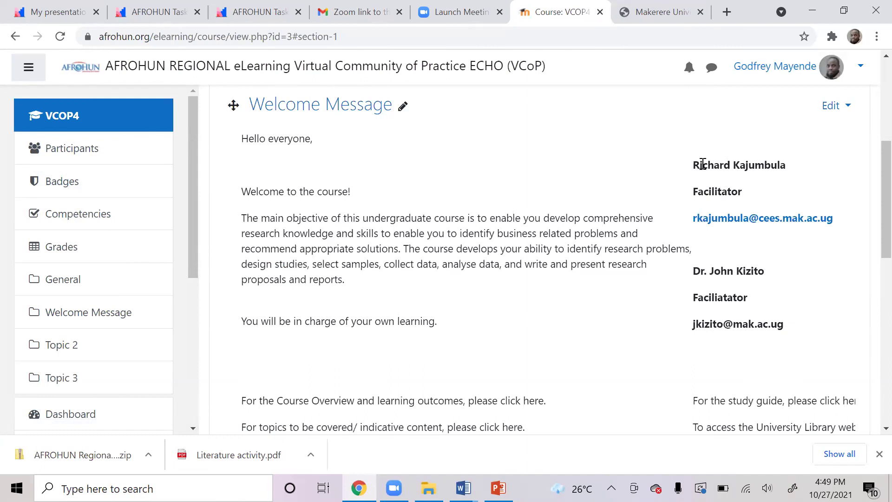
left_click(848, 108)
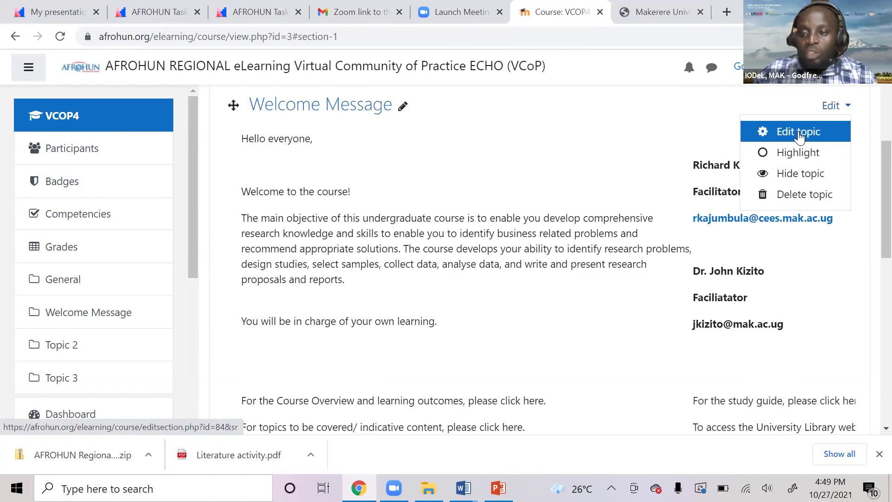
Reopen the Welcome Message edit form and place the cursor at the top of the tutor column.
left_click(799, 136)
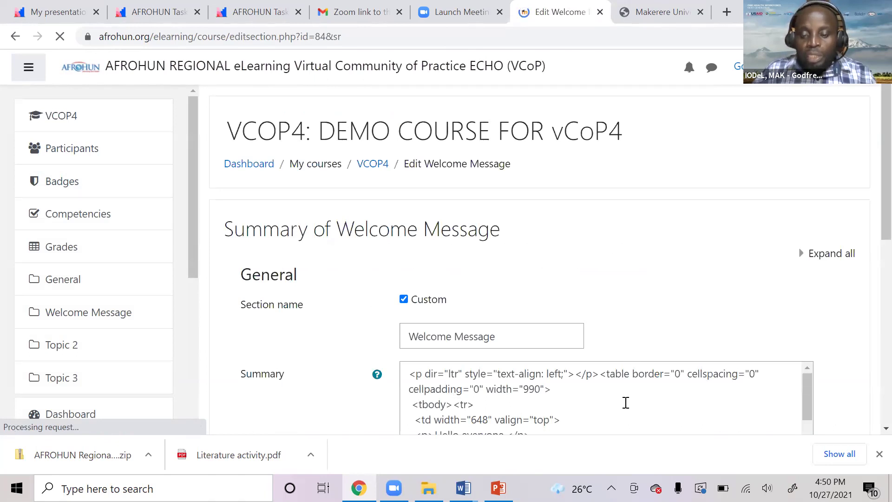
scroll(639, 378, "down", 1)
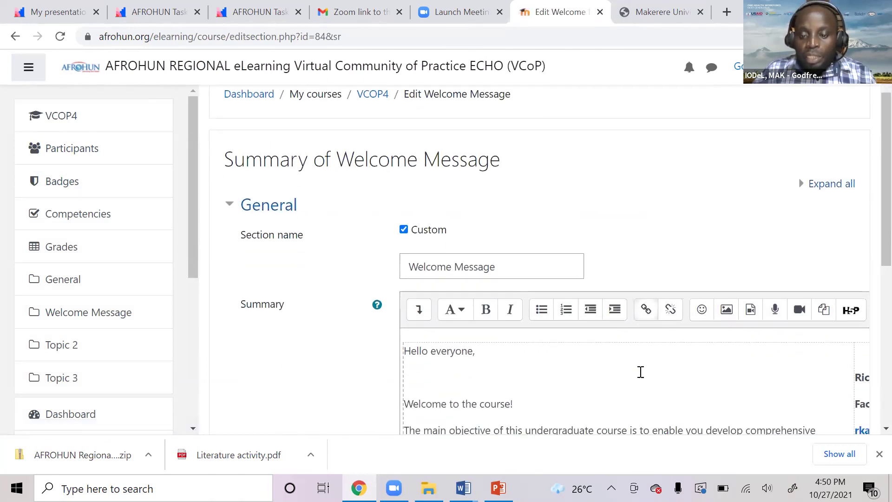
scroll(640, 371, "down", 1)
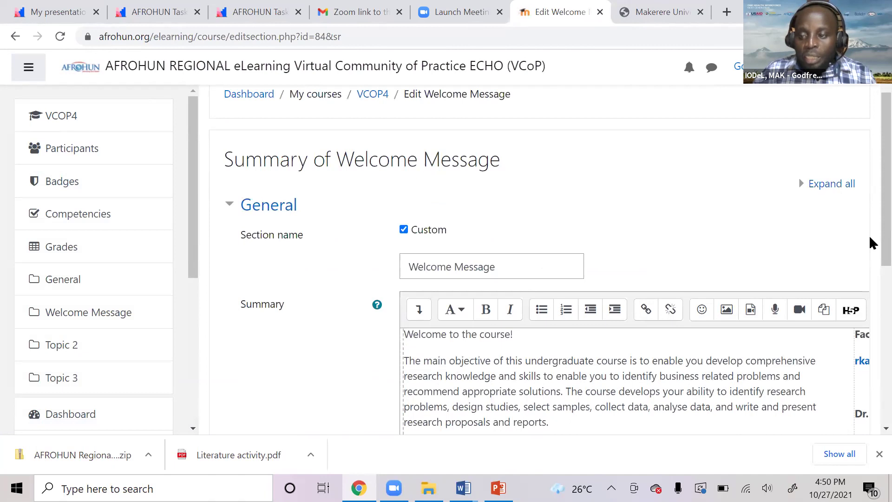
scroll(868, 243, "down", 3)
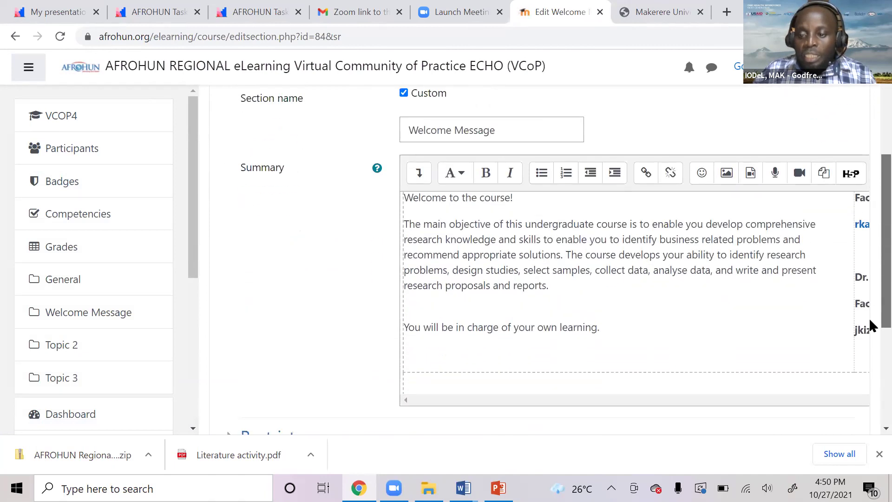
scroll(868, 325, "down", 2)
scroll(869, 321, "up", 2)
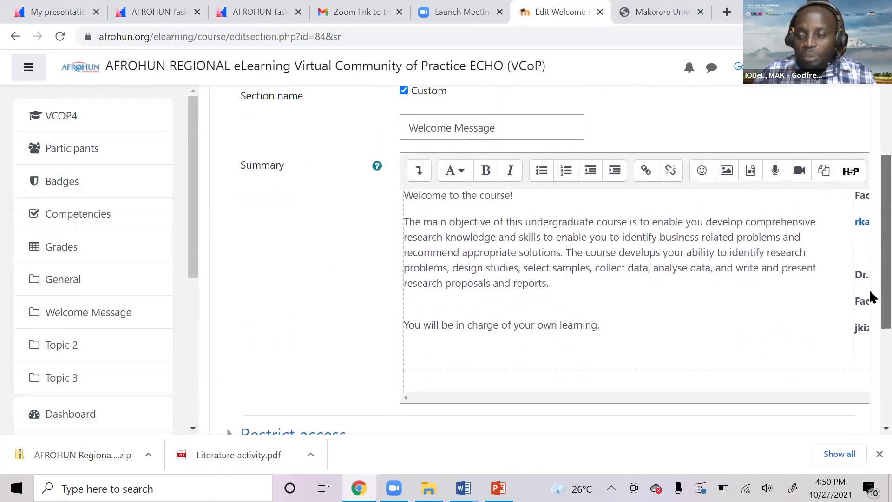
scroll(870, 320, "down", 2)
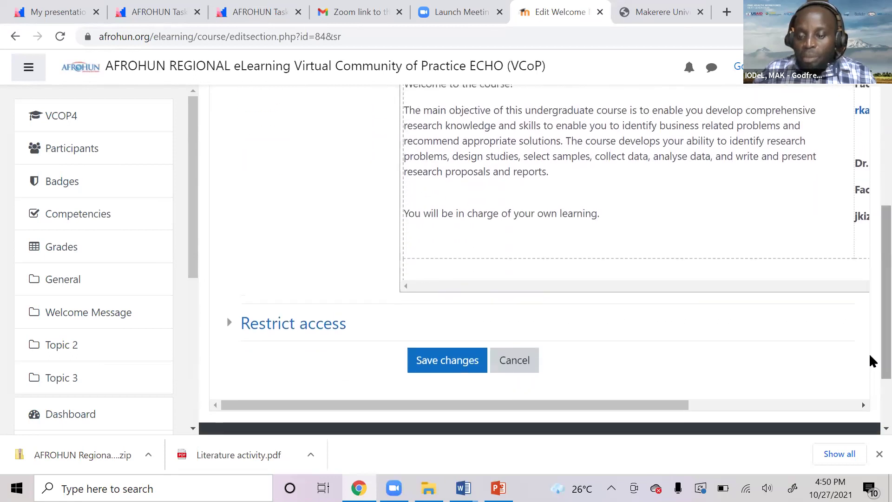
left_click_drag(669, 406, 782, 391)
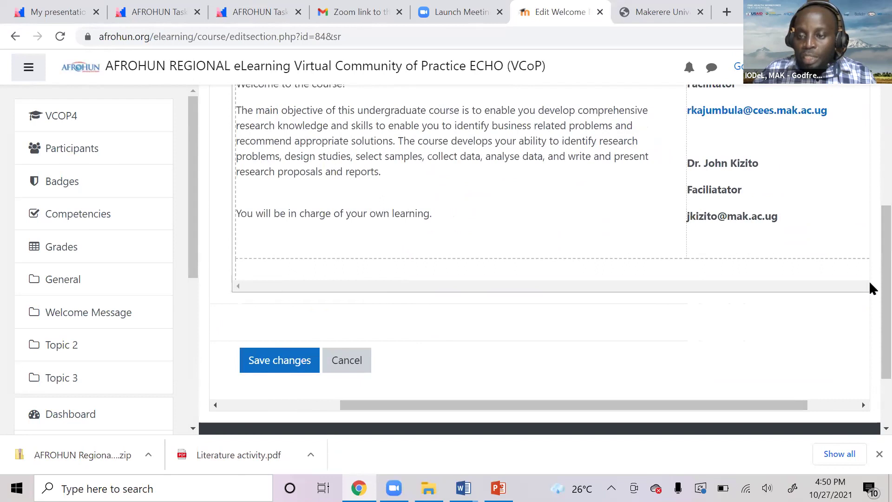
scroll(713, 274, "up", 4)
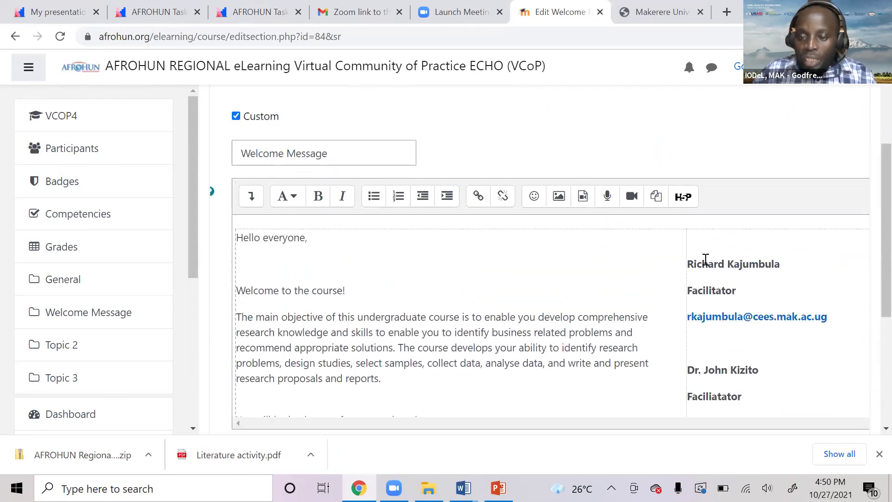
left_click(689, 244)
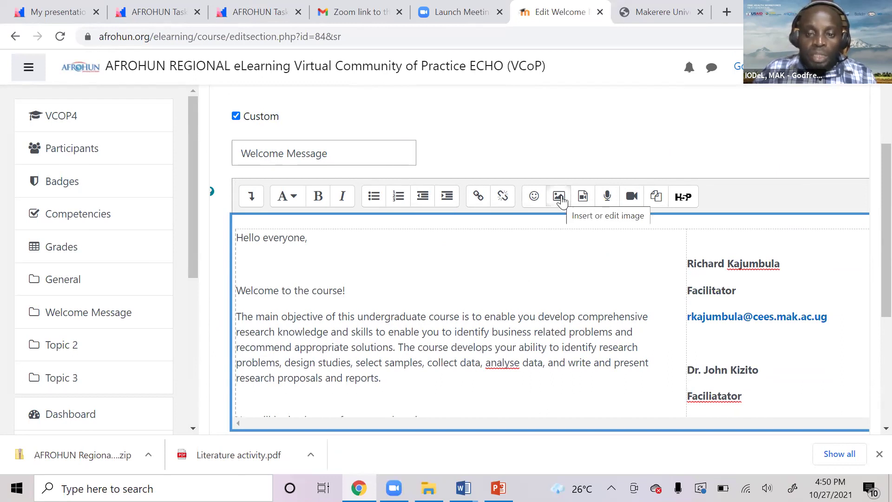
Upload godiePhoto.png through Insert image, loading it into Image properties at 300 x 300.
left_click(560, 197)
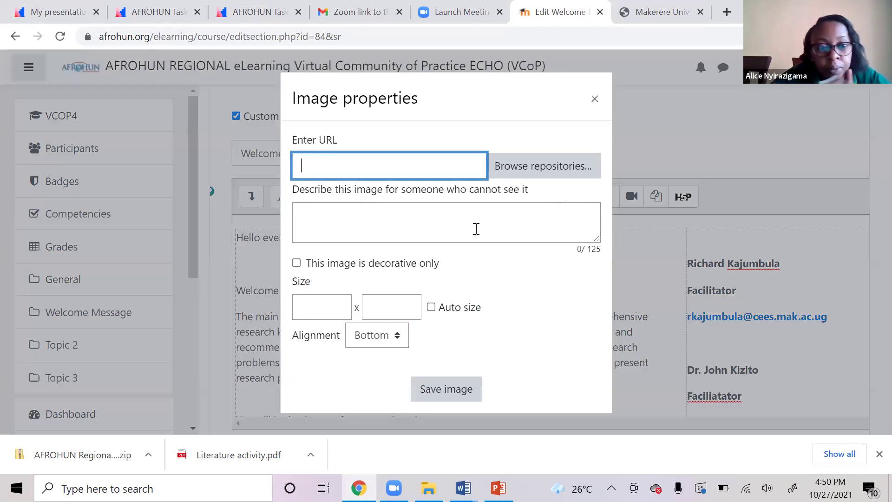
left_click(533, 172)
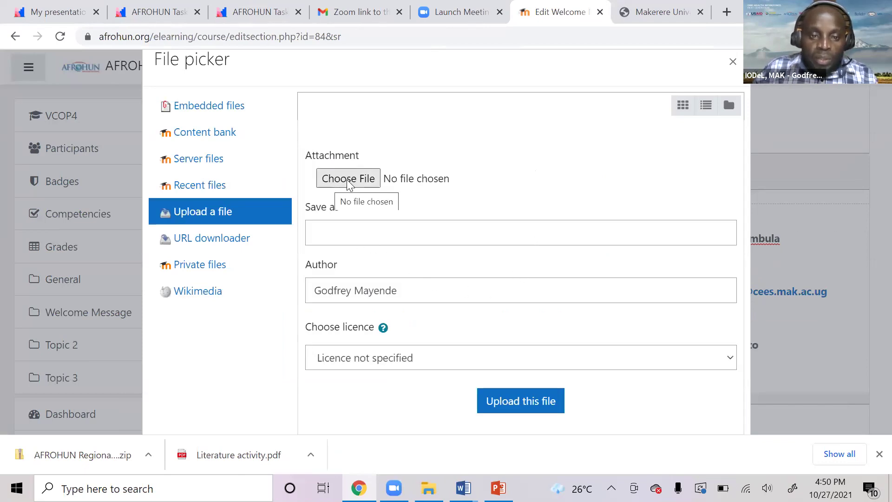
left_click(347, 180)
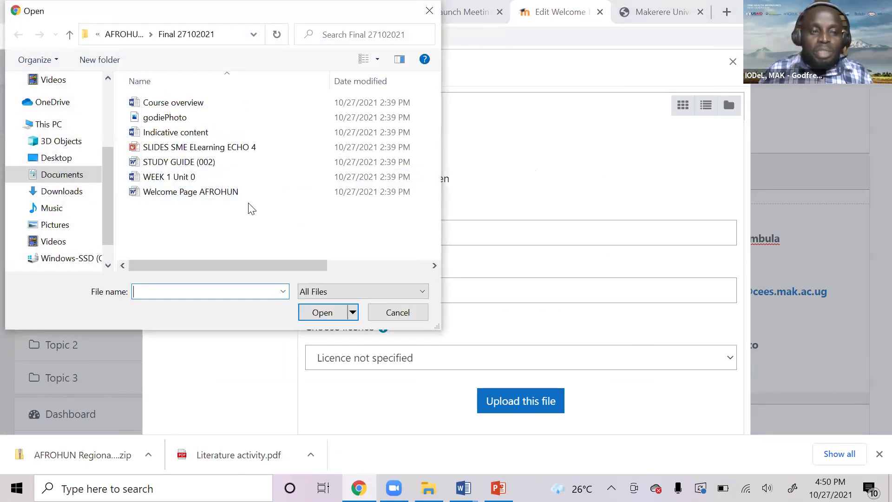
left_click(165, 118)
double_click(166, 118)
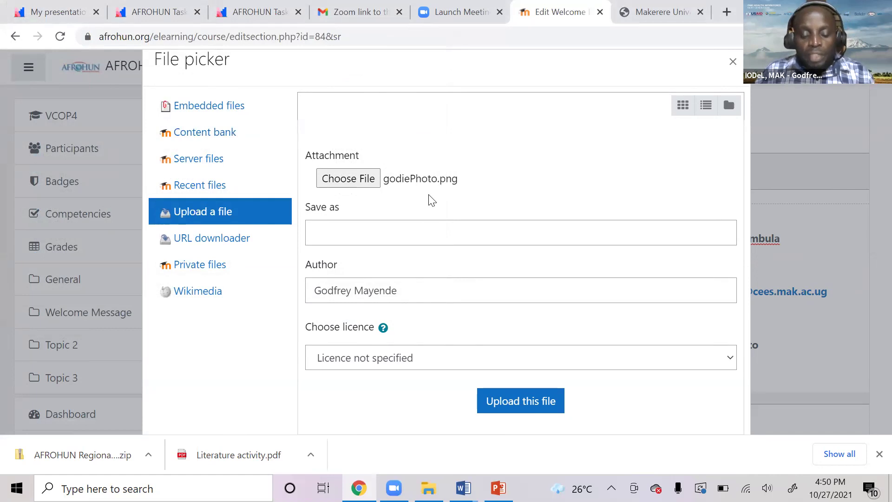
left_click(516, 411)
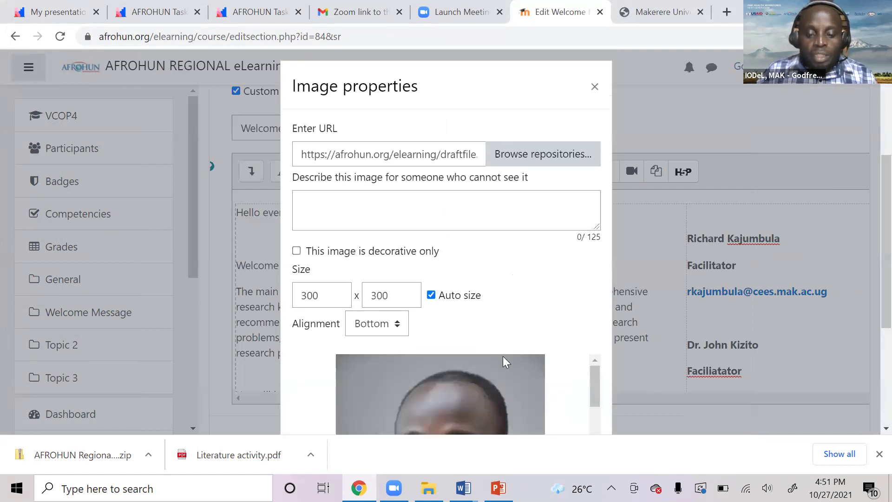
Resize the uploaded photo to 180 x 180 in Image properties with auto size on.
scroll(504, 355, "down", 3)
scroll(522, 270, "down", 3)
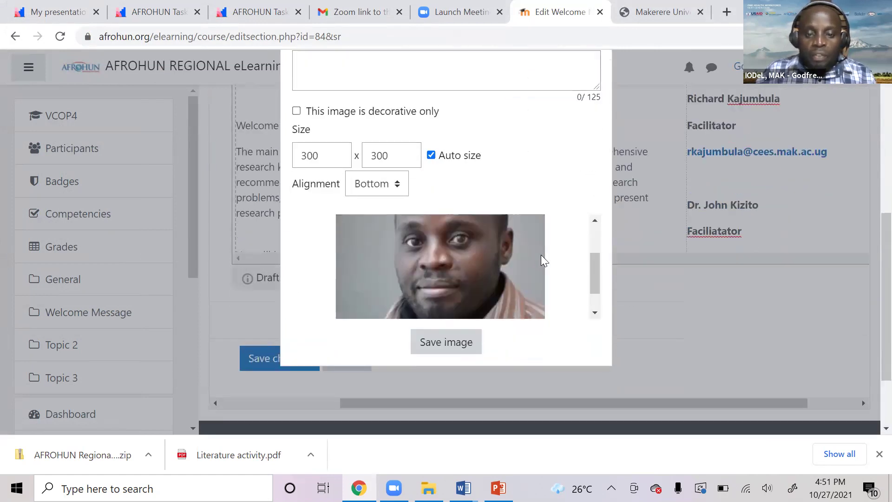
scroll(540, 254, "up", 3)
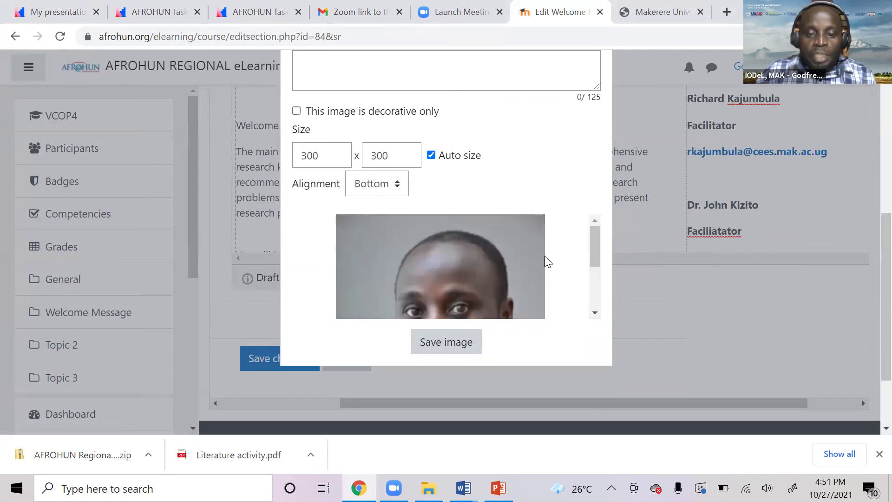
scroll(509, 269, "down", 3)
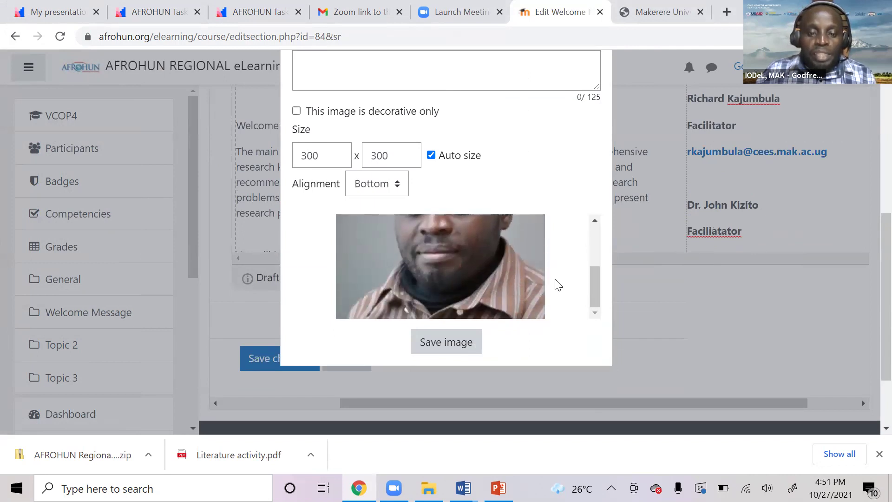
scroll(560, 284, "up", 1)
scroll(561, 284, "up", 1)
scroll(561, 283, "up", 2)
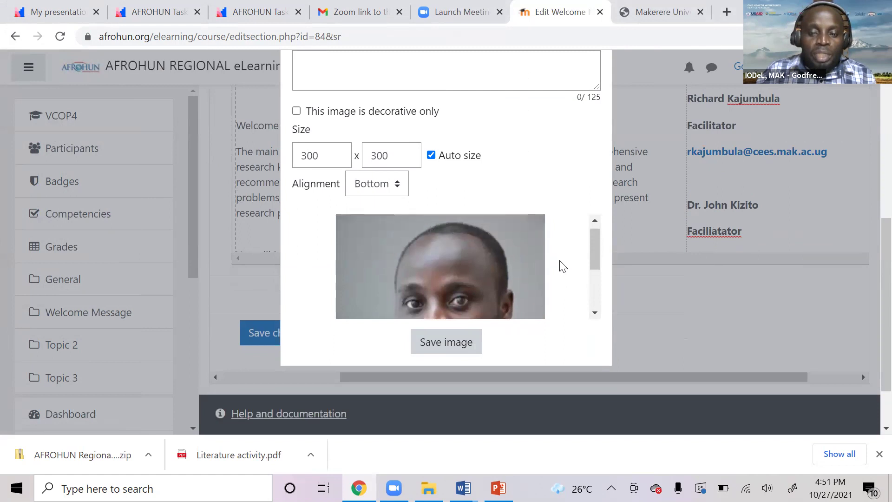
scroll(562, 161, "up", 1)
scroll(561, 160, "up", 3)
left_click_drag(318, 295, 275, 301)
type("180")
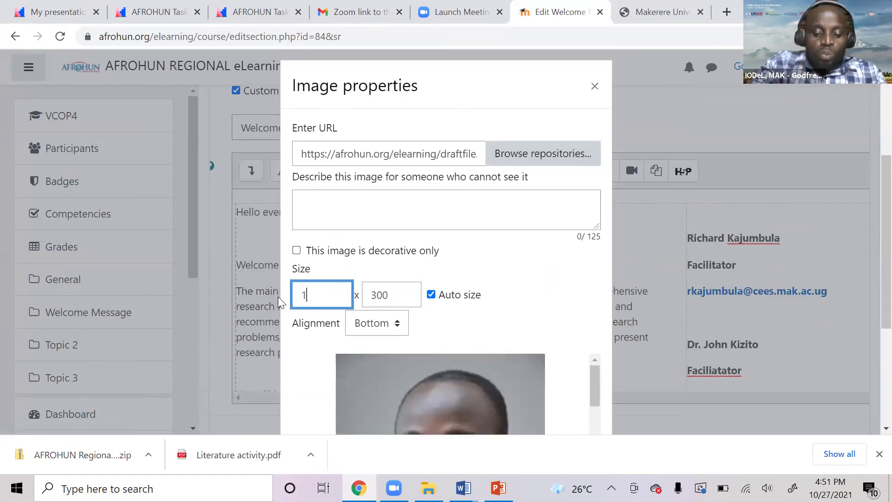
left_click(392, 296)
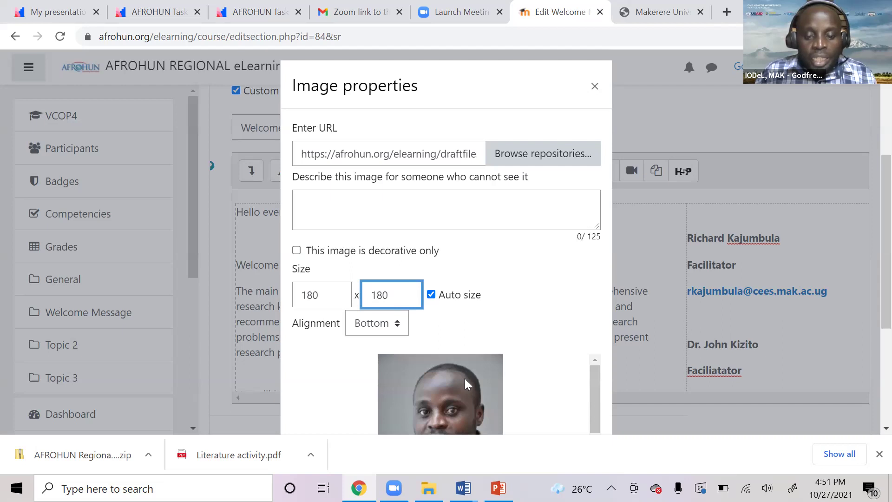
scroll(482, 370, "down", 1)
scroll(507, 372, "down", 2)
scroll(528, 358, "up", 1)
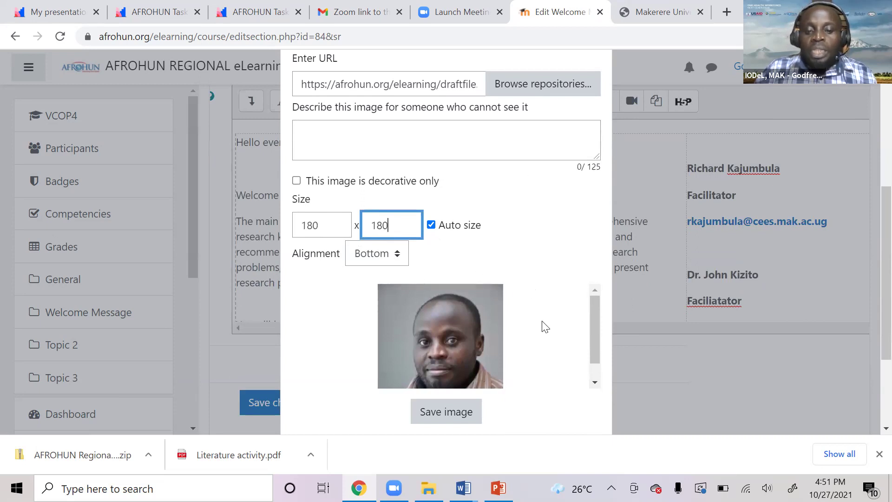
scroll(625, 300, "down", 1)
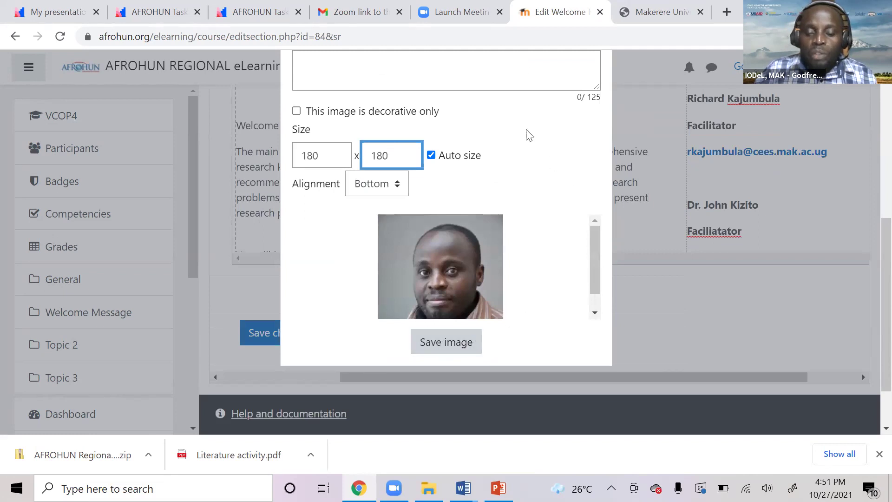
scroll(531, 181, "up", 3)
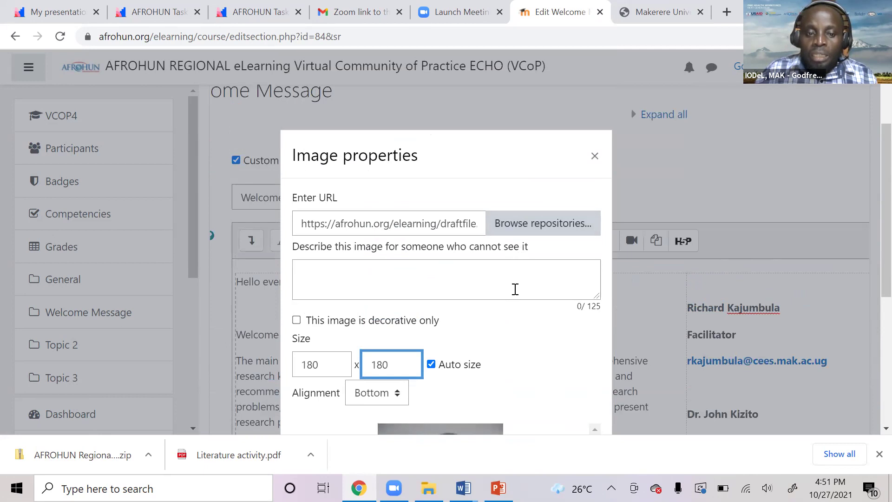
scroll(516, 331, "down", 1)
scroll(509, 343, "down", 2)
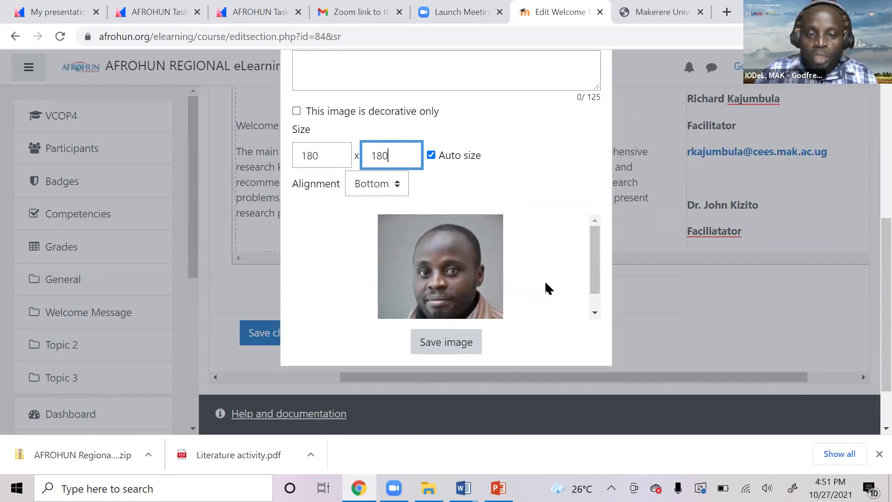
scroll(547, 289, "up", 1)
scroll(534, 286, "up", 1)
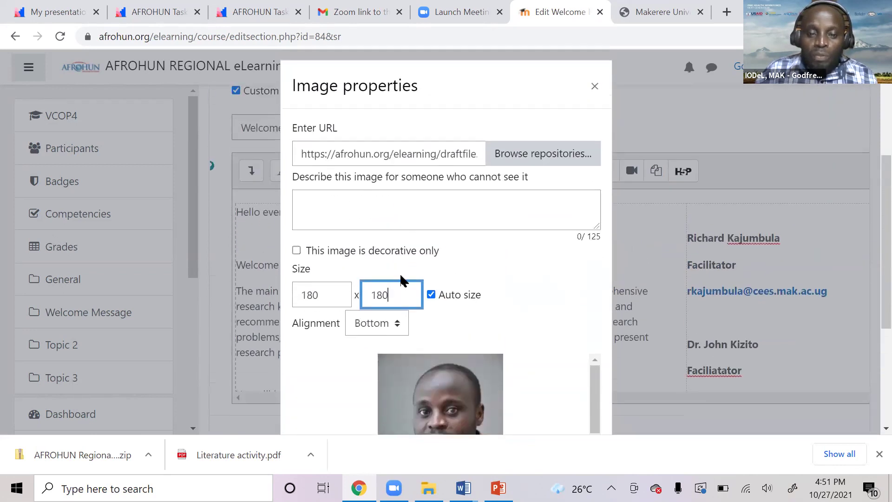
Describe the photo with the tutor's full name and insert it above the first facilitator.
left_click(320, 199)
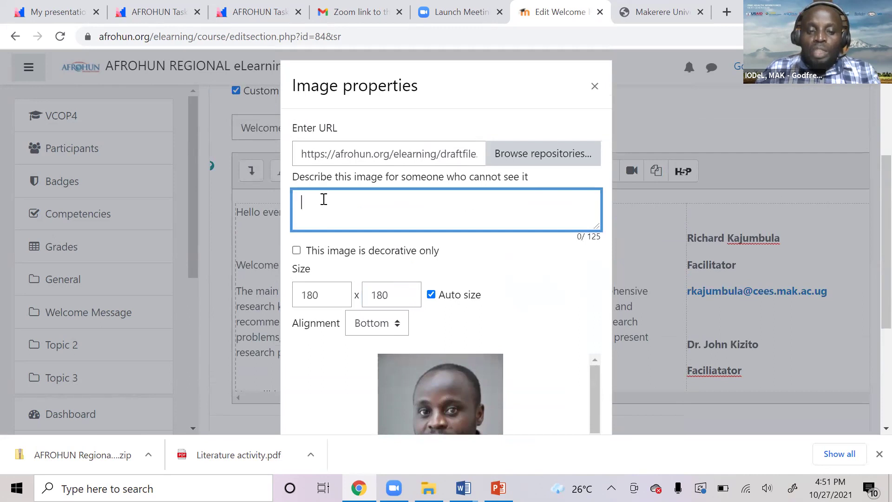
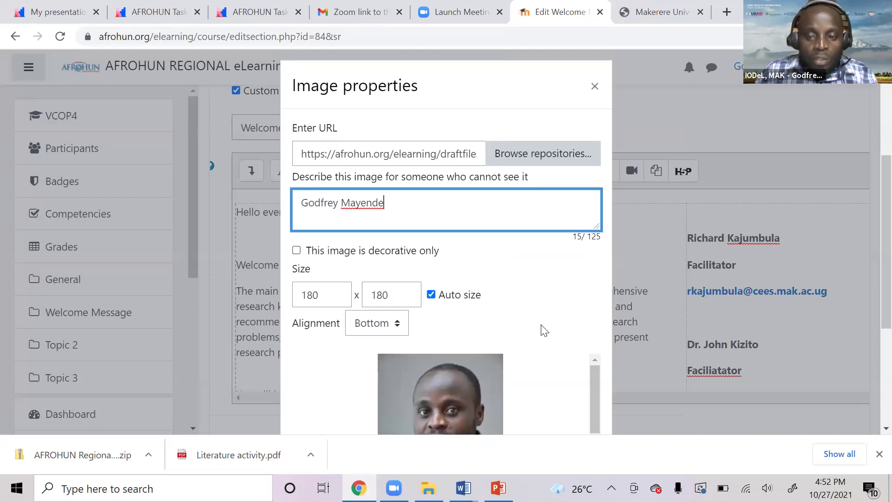
scroll(545, 330, "down", 3)
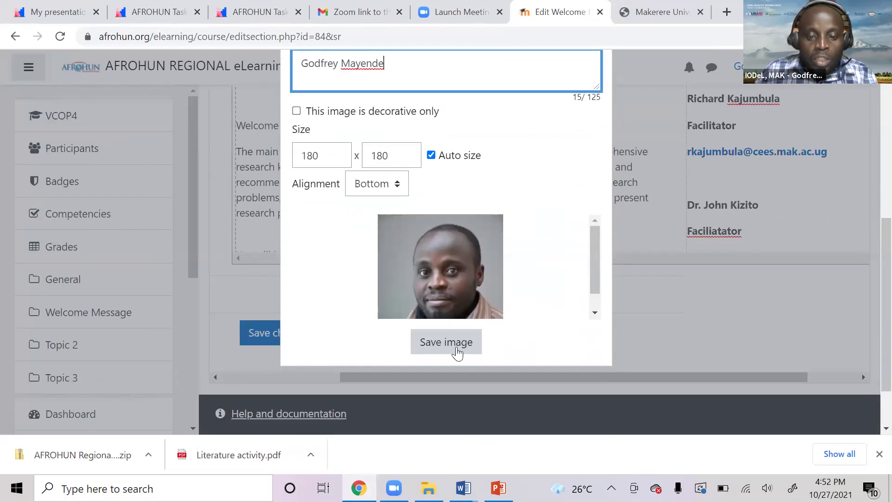
left_click(432, 346)
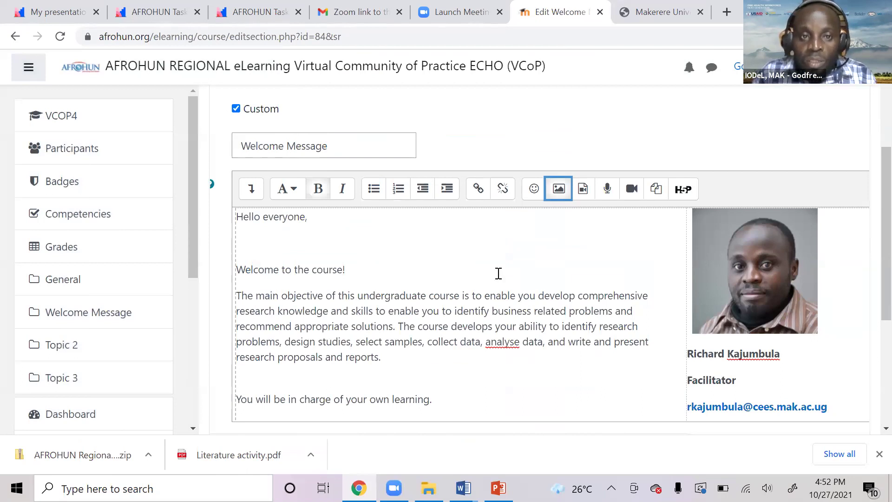
Save the Welcome Message section so the course page shows the tutor photo.
left_click(415, 130)
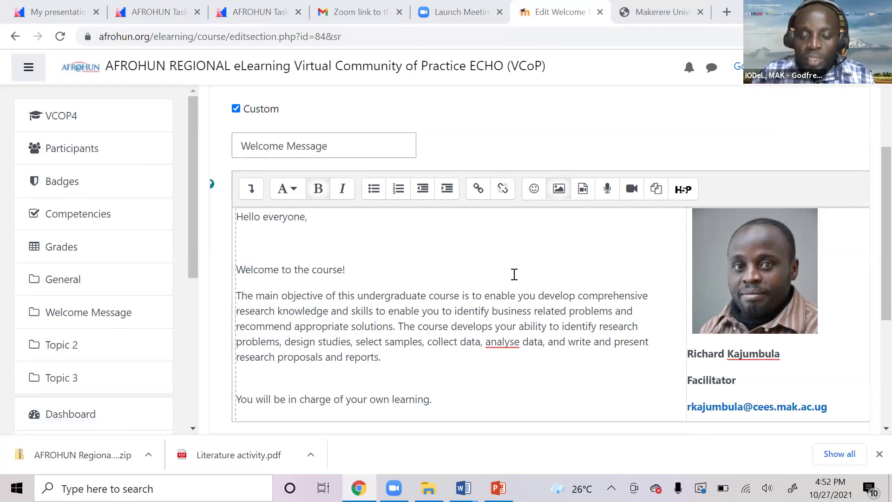
scroll(522, 380, "down", 8)
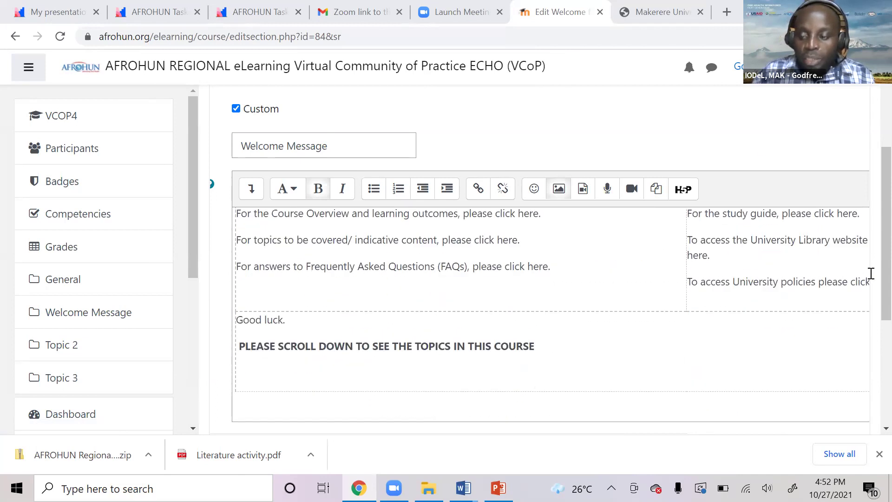
scroll(870, 316, "down", 5)
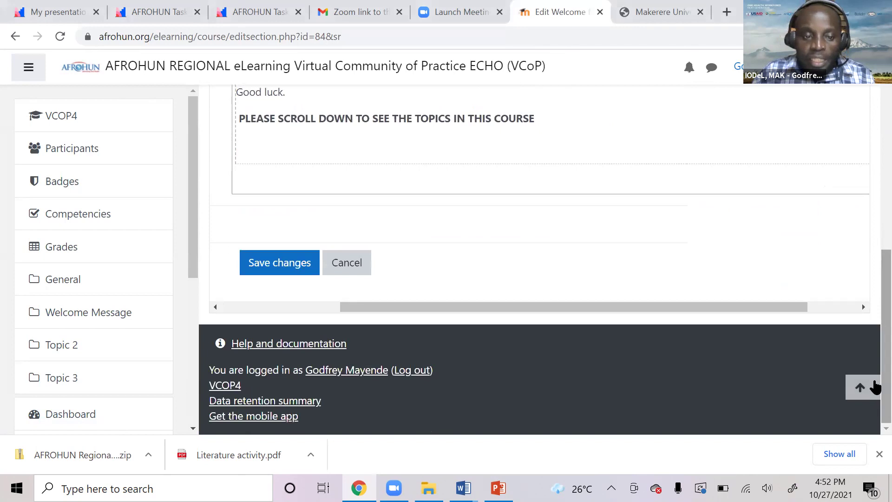
left_click(292, 270)
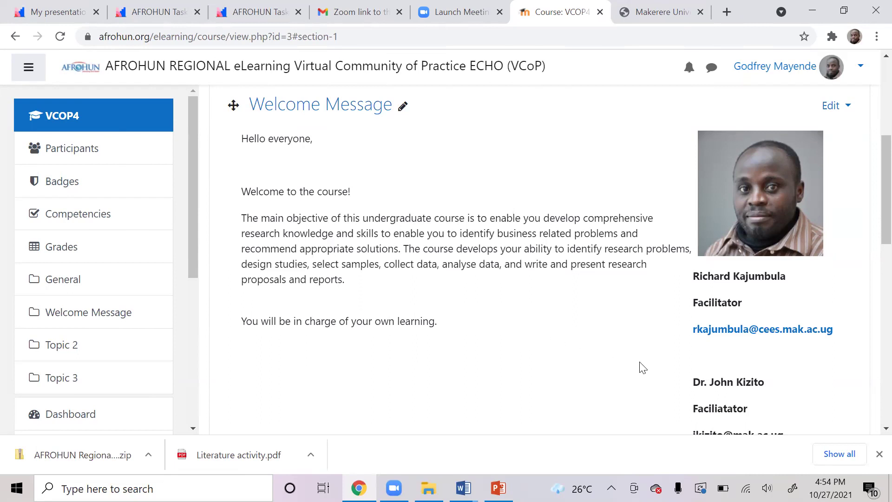
Scroll the VCOP4 course page to review the tutor photo beside the welcome text and facilitator contacts.
scroll(654, 360, "down", 2)
scroll(654, 360, "down", 2)
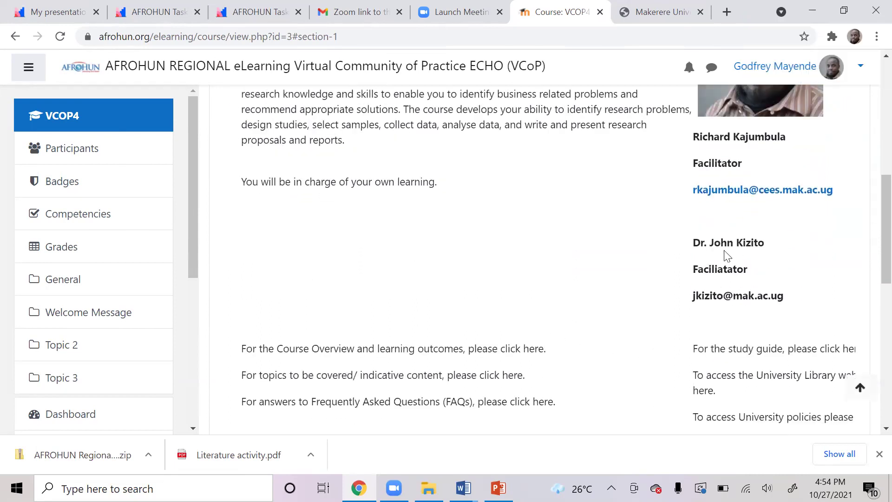
scroll(716, 263, "up", 4)
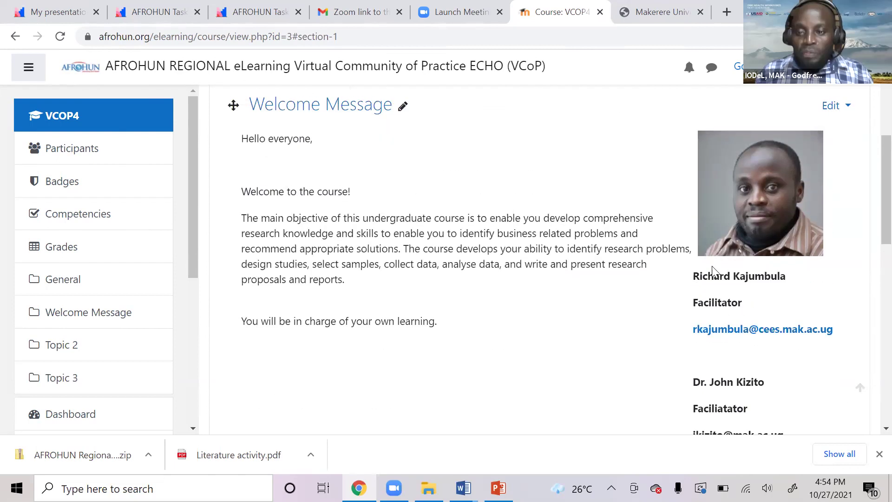
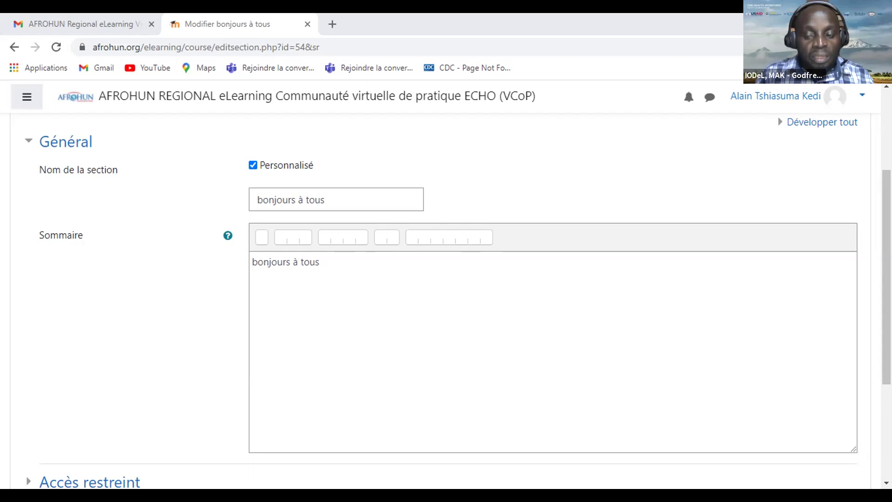
Bring up the VCOP4 course page and scroll to its Welcome Message section.
key("super+Down")
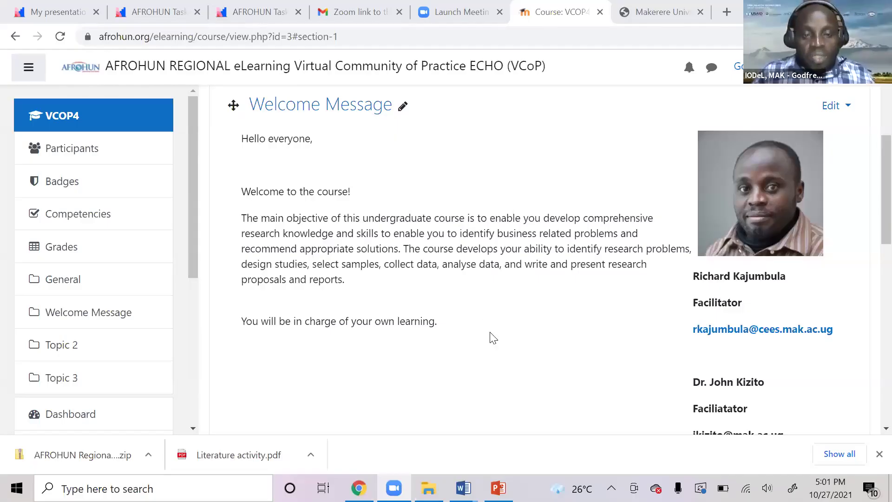
scroll(493, 338, "up", 1)
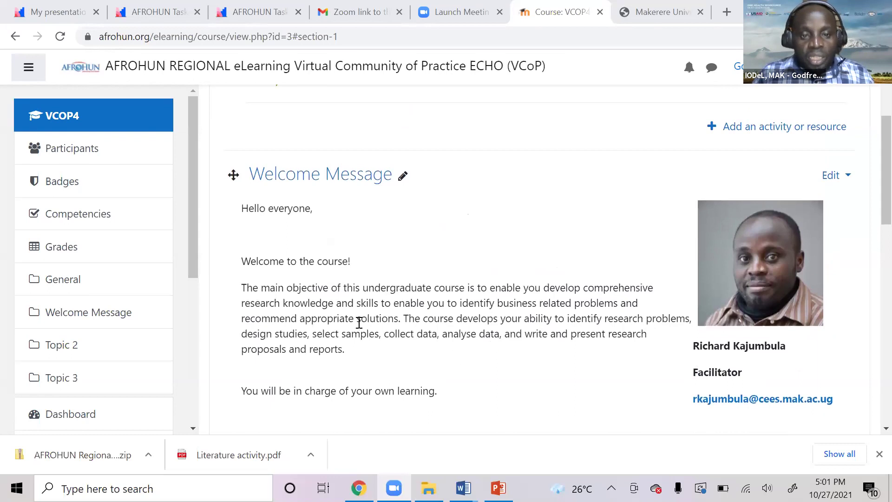
scroll(339, 334, "up", 1)
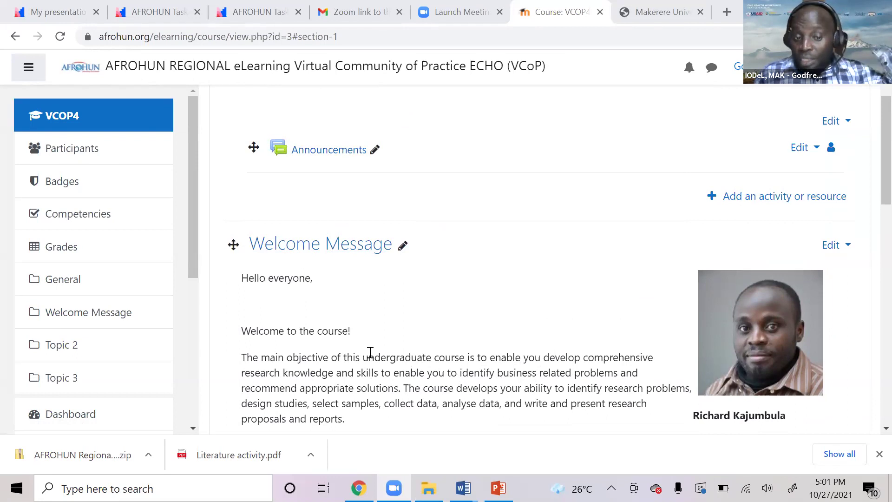
scroll(370, 352, "down", 2)
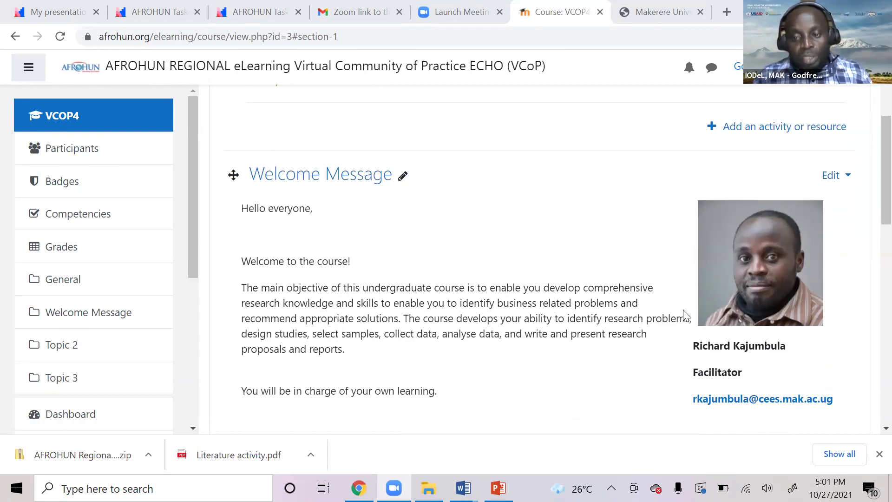
scroll(682, 314, "down", 1)
scroll(553, 304, "down", 1)
scroll(669, 265, "up", 1)
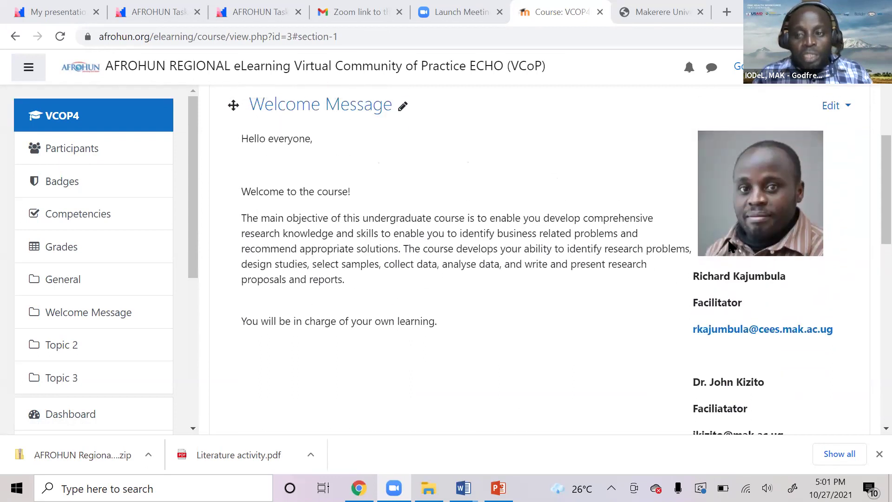
Choose Edit topic on the Welcome Message section and look over its summary and facilitator photo.
left_click(847, 108)
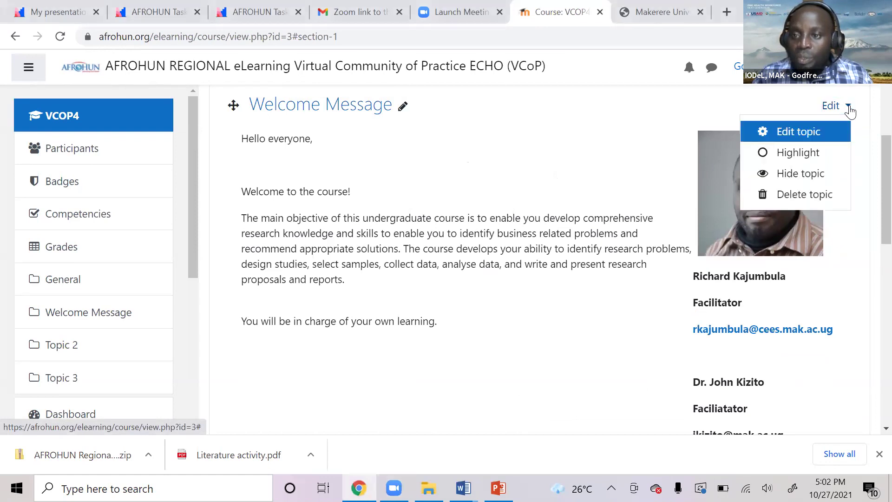
left_click(789, 133)
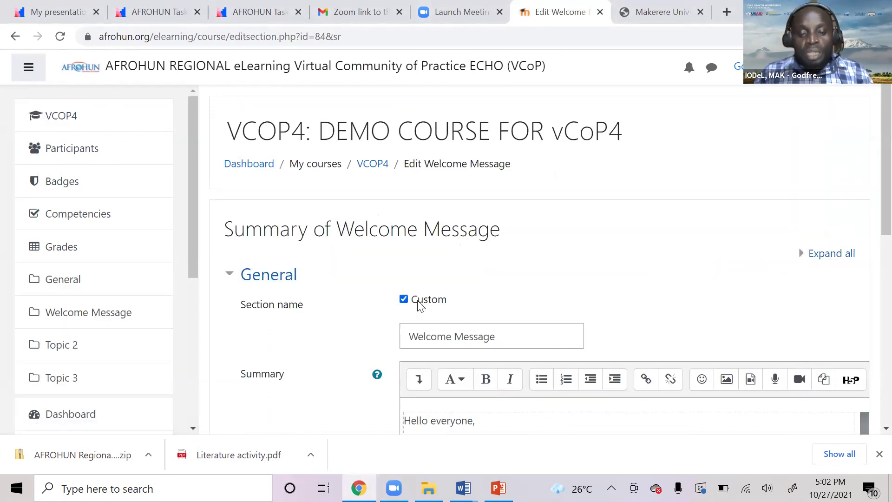
scroll(416, 305, "down", 1)
scroll(501, 367, "down", 1)
scroll(483, 375, "up", 1)
scroll(733, 292, "down", 1)
scroll(733, 291, "down", 1)
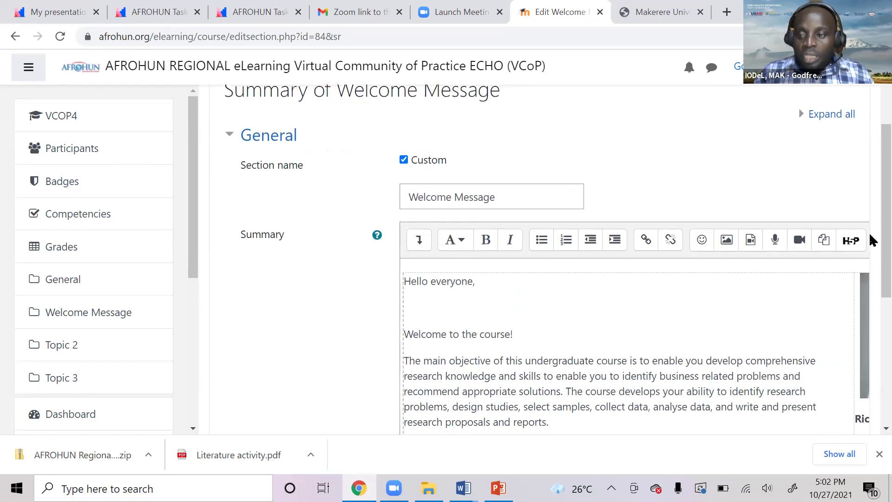
scroll(549, 322, "down", 5)
left_click_drag(462, 339, 649, 338)
scroll(534, 241, "up", 3)
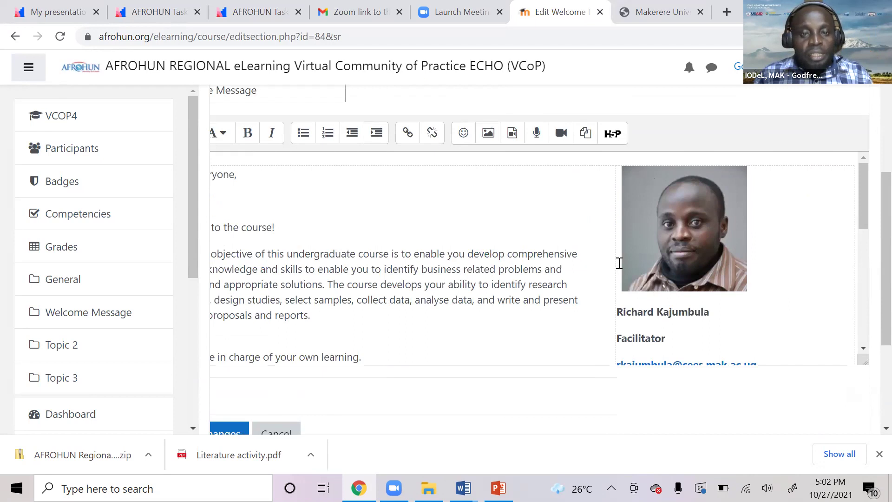
Type the new facilitator's name before the original name, moving the original onto its own line.
scroll(660, 306, "down", 1)
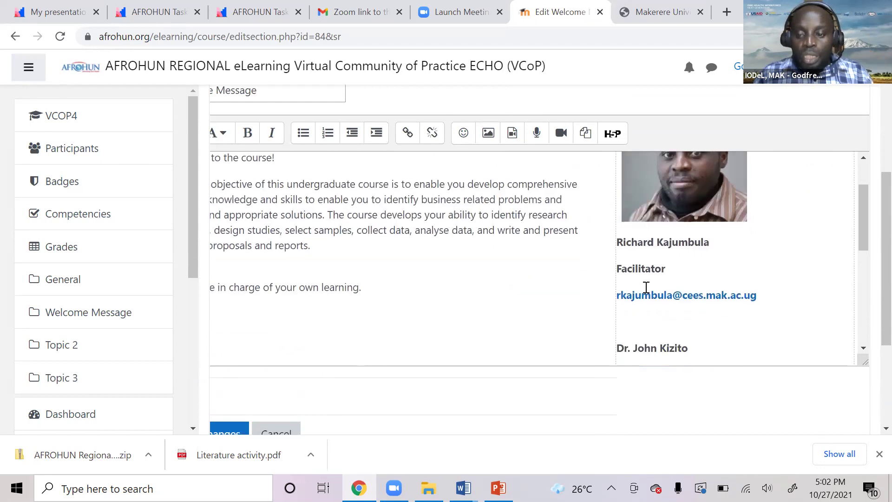
left_click(616, 240)
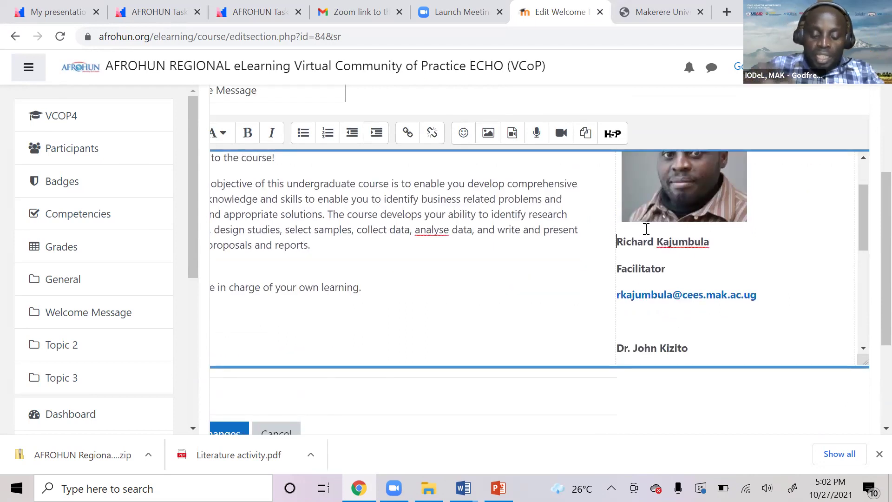
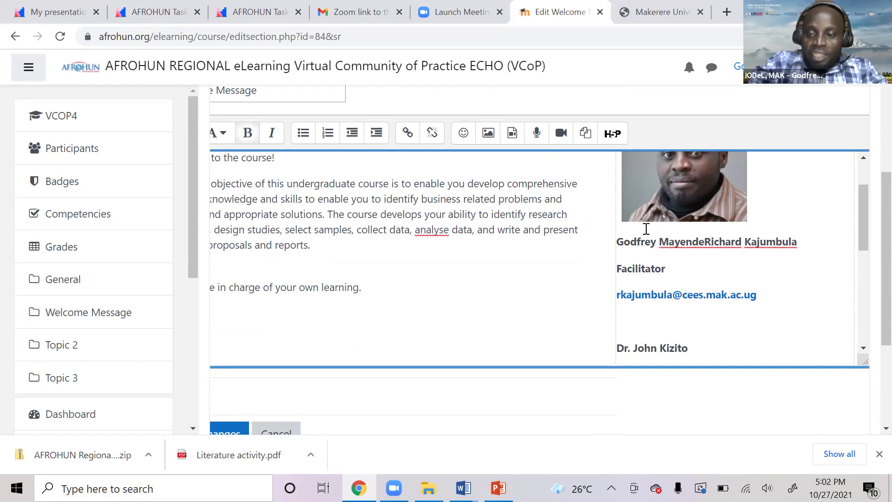
key("Return")
key("Return")
key("Return")
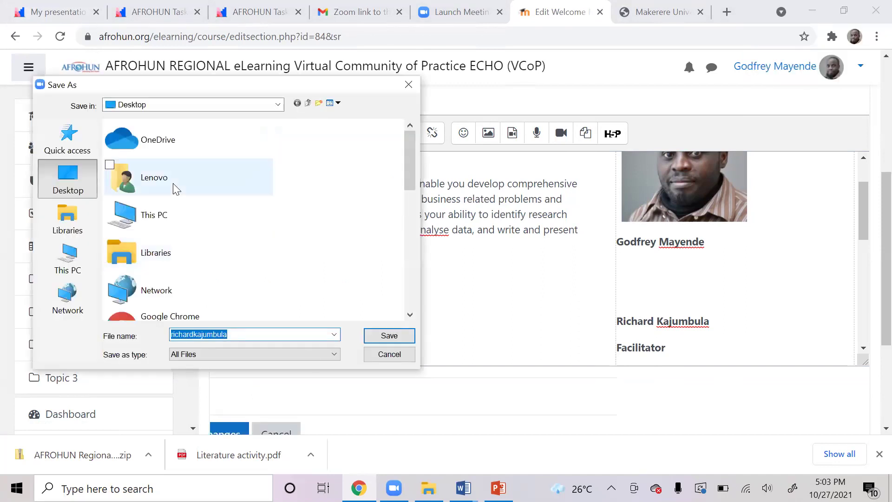
Save the facilitator photo to the Desktop and put the cursor on the blank line above the original name.
left_click(389, 336)
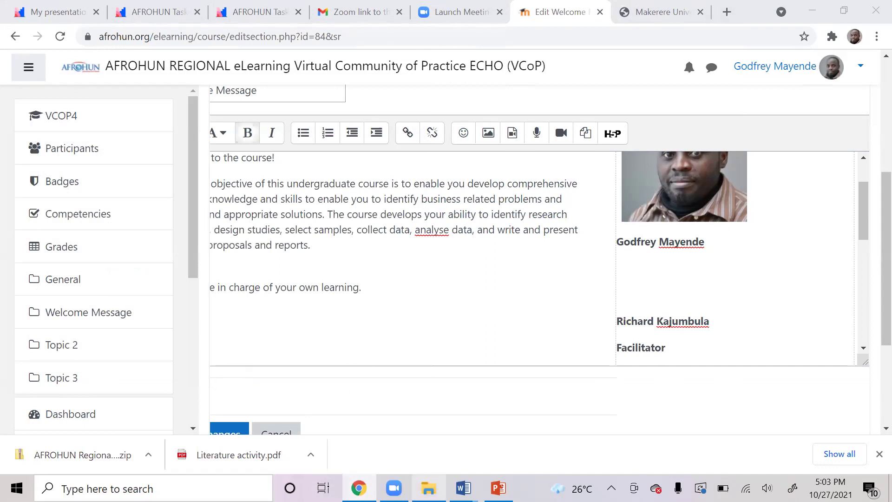
mouse_move(428, 488)
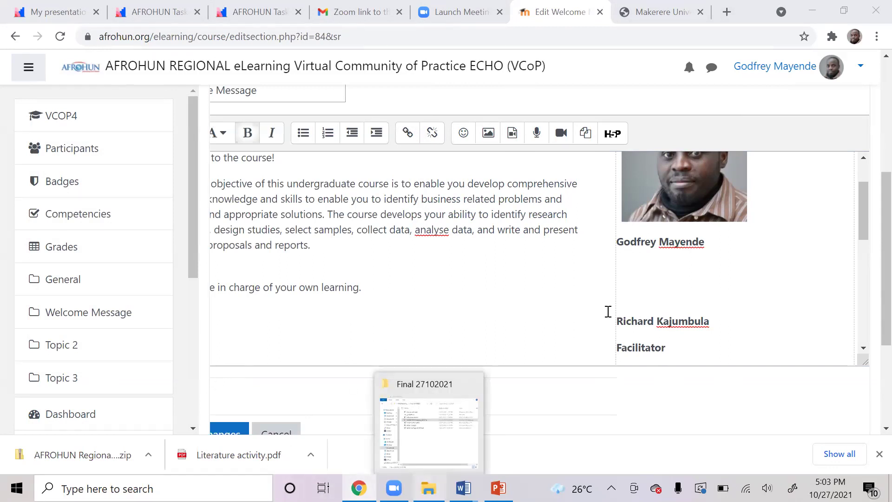
left_click(637, 285)
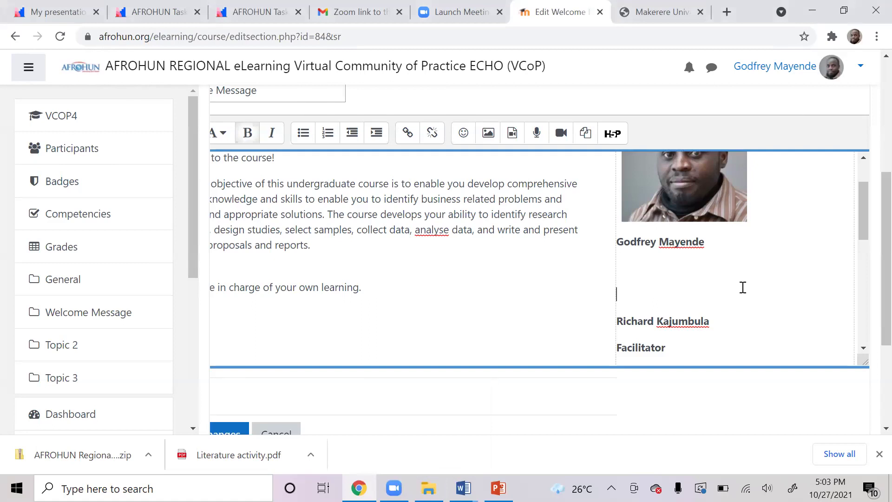
scroll(641, 279, "up", 1)
scroll(627, 279, "down", 1)
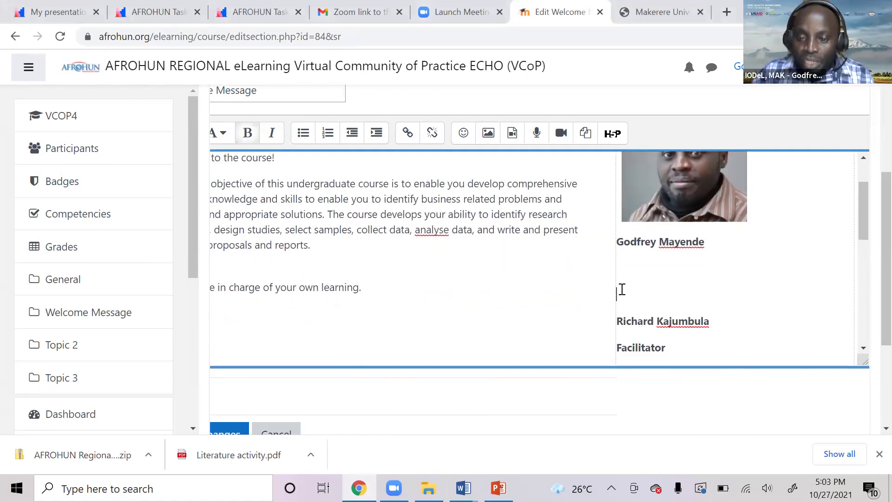
scroll(650, 260, "down", 2)
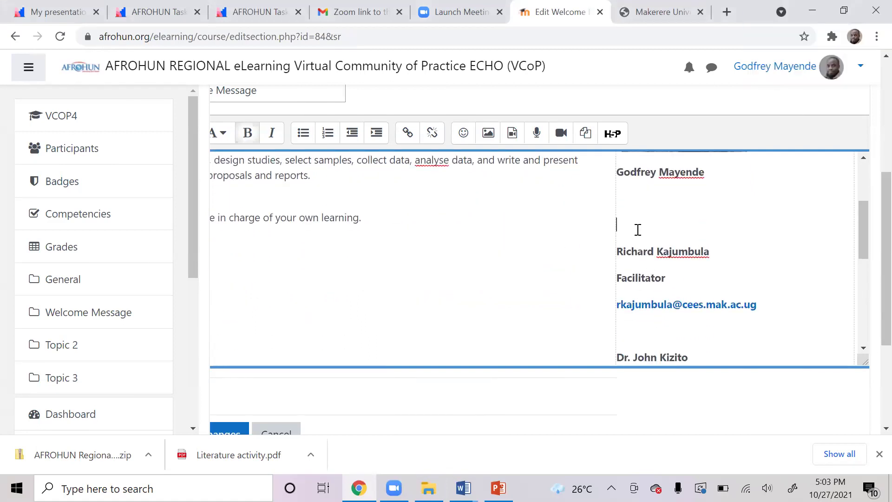
scroll(634, 232, "up", 2)
left_click(619, 291)
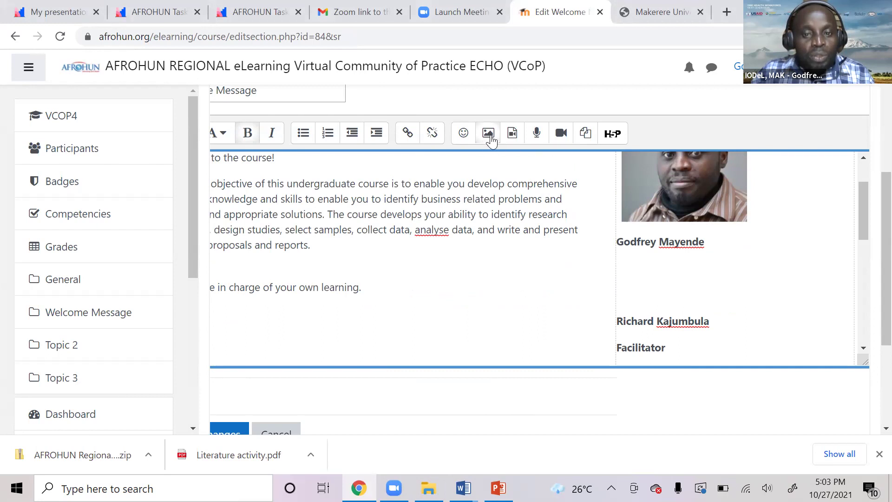
Upload the saved facilitator photo from the Desktop into the summary's Image properties.
left_click(489, 135)
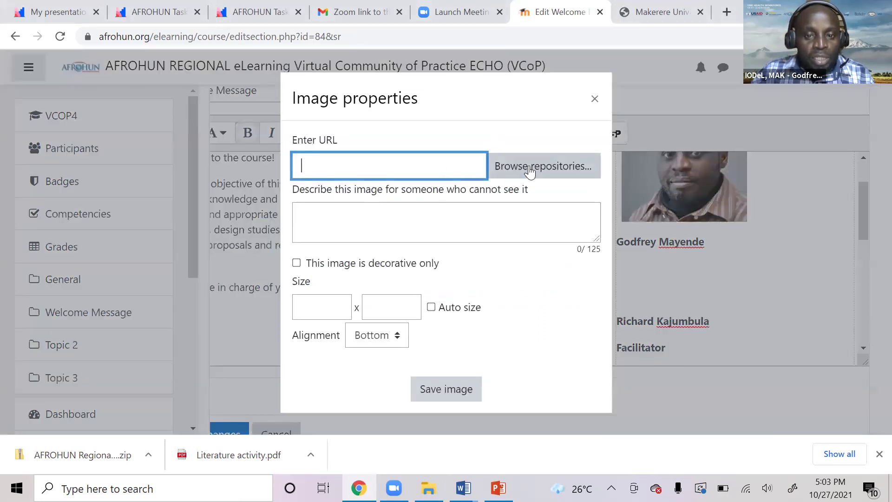
left_click(529, 170)
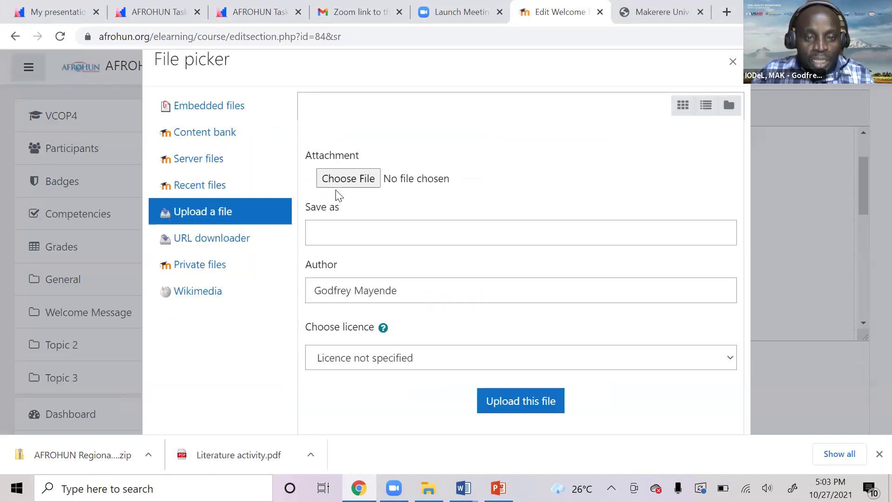
left_click(349, 179)
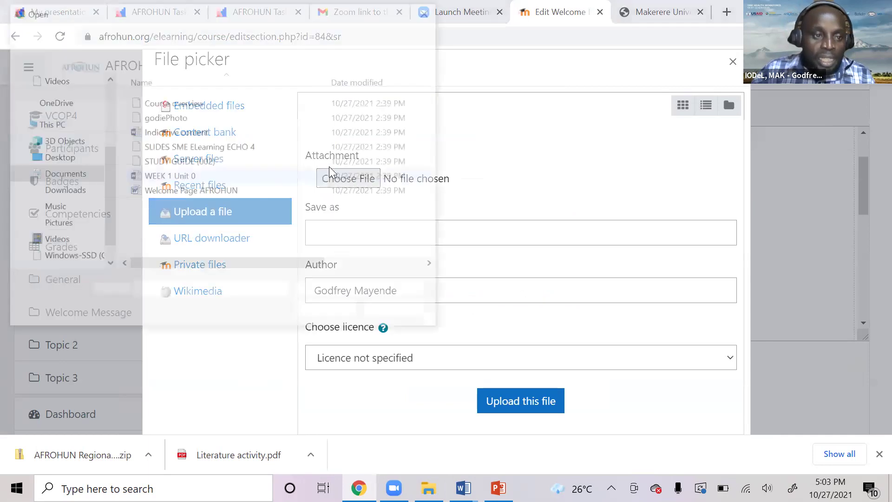
left_click(56, 157)
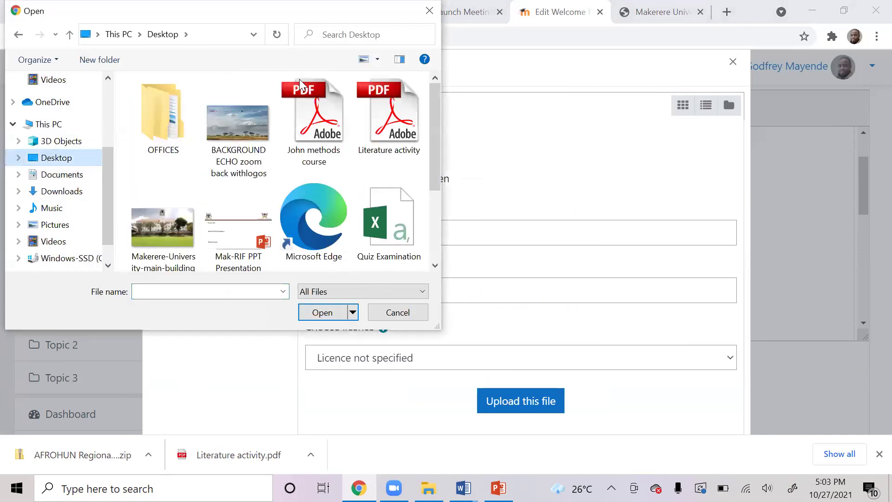
left_click(434, 229)
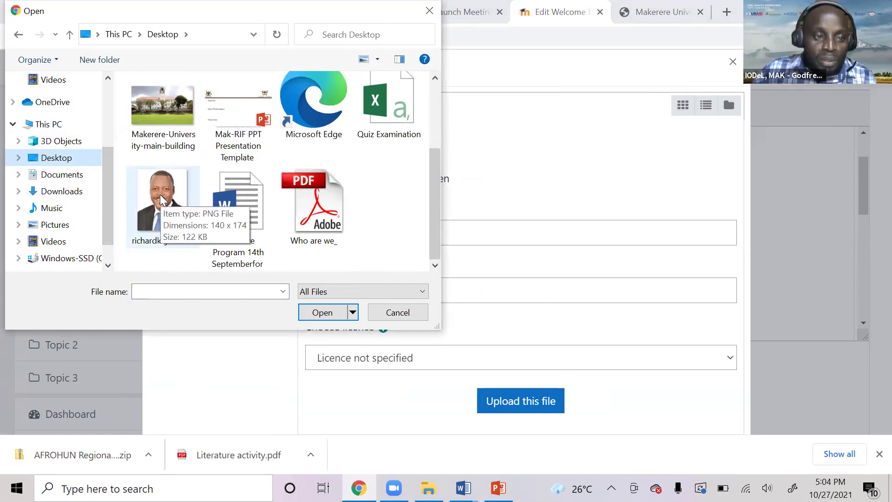
double_click(205, 199)
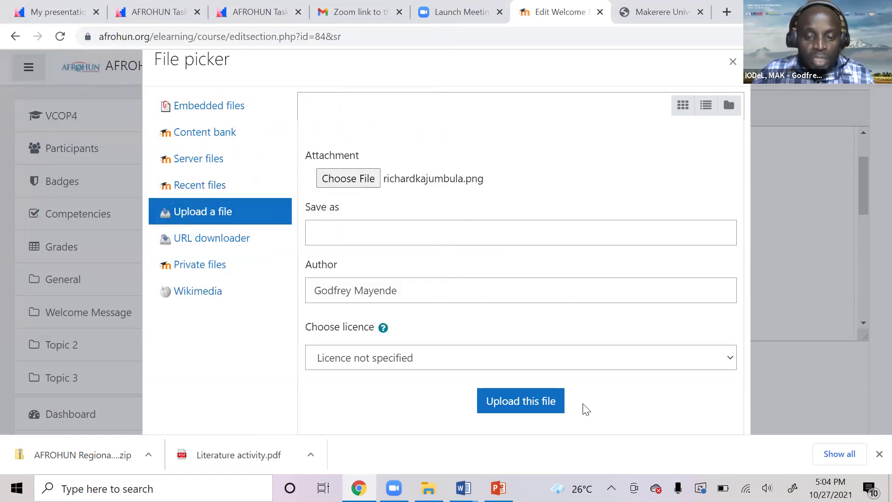
left_click(526, 406)
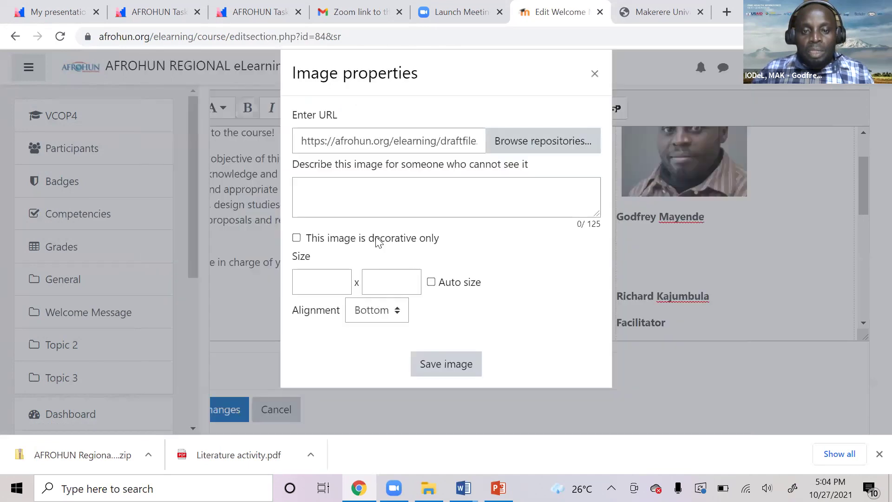
left_click(313, 190)
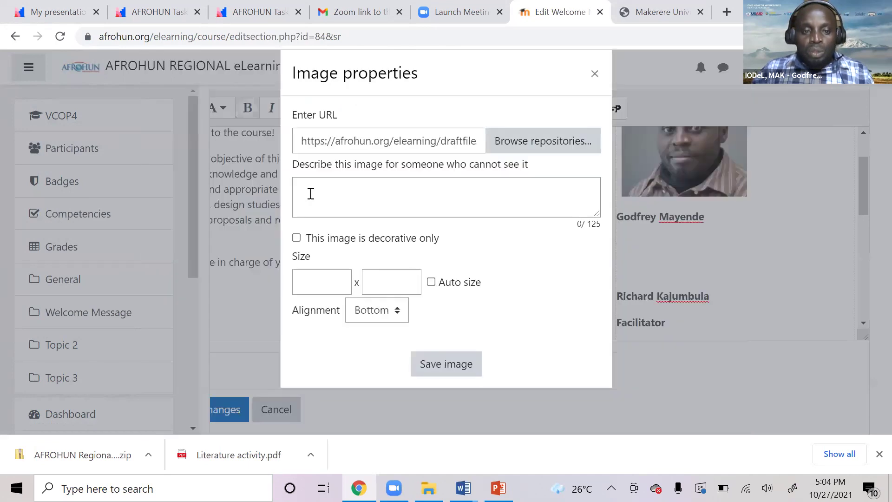
Give the photo a description with the second facilitator's name and insert it into the summary.
type("Richard")
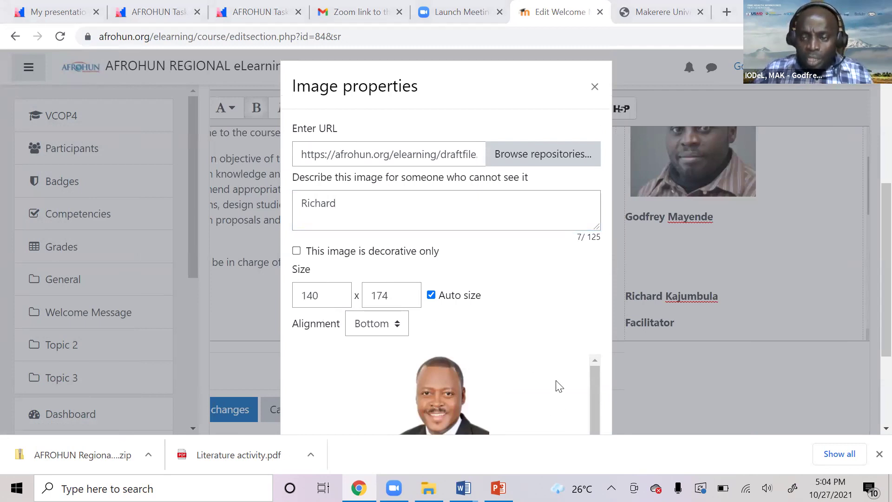
scroll(557, 384, "down", 1)
scroll(564, 352, "down", 1)
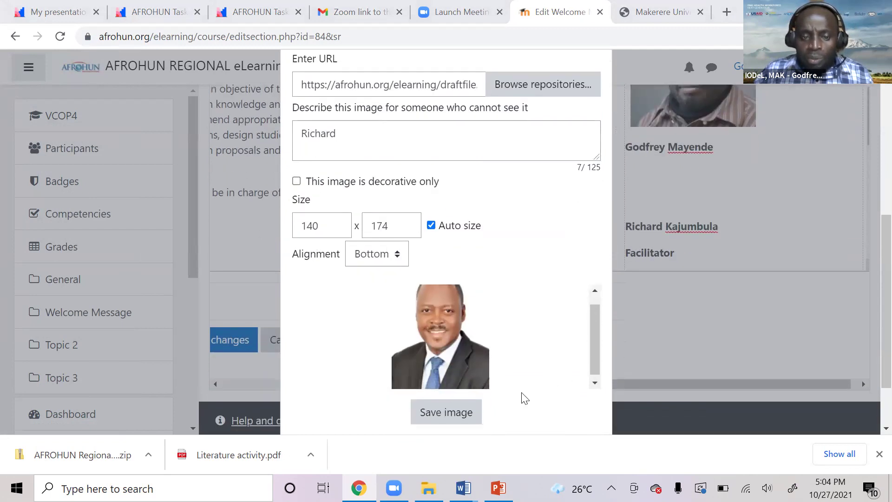
left_click(447, 418)
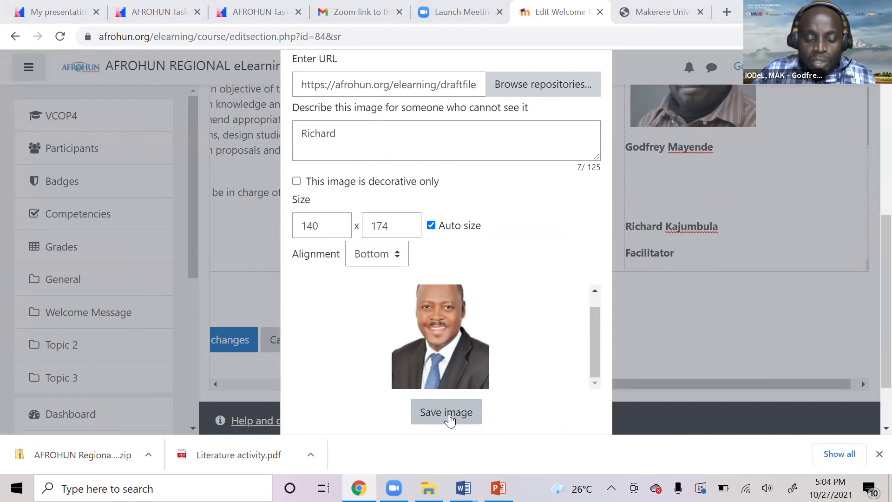
left_click(458, 411)
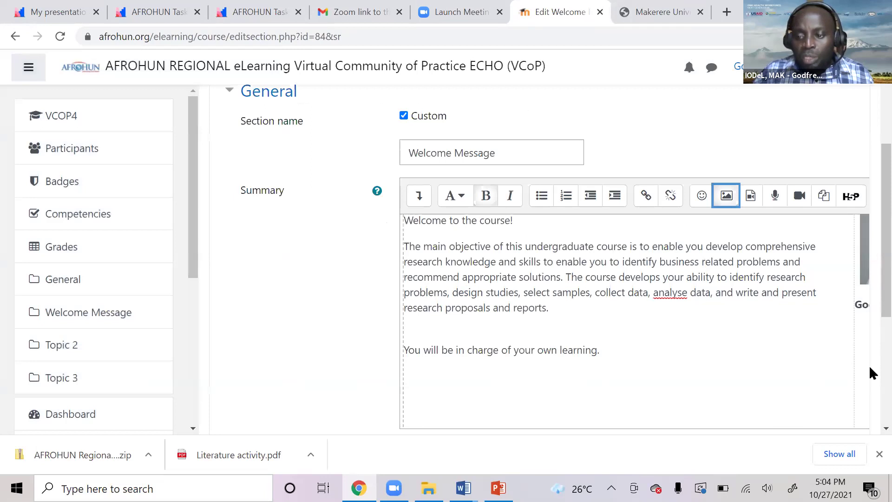
Delete the empty line so the new photo sits directly under the first facilitator's name.
scroll(863, 375, "down", 2)
scroll(683, 375, "down", 1)
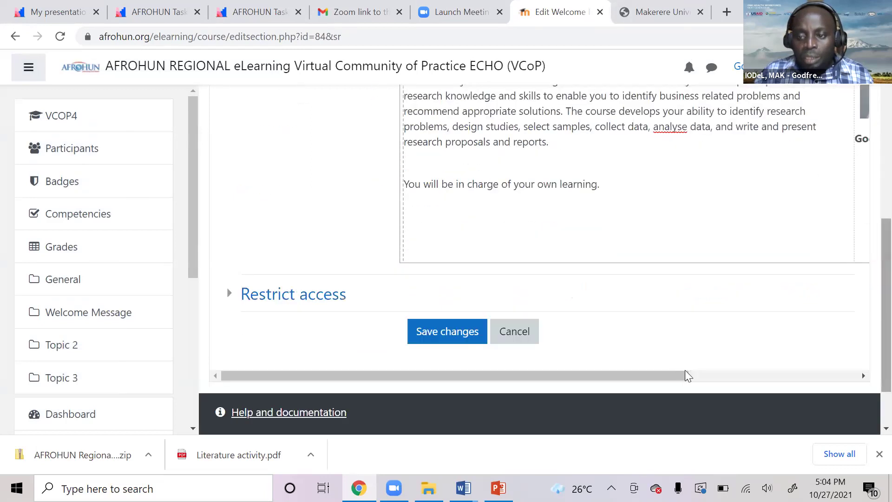
scroll(869, 241, "right", 5)
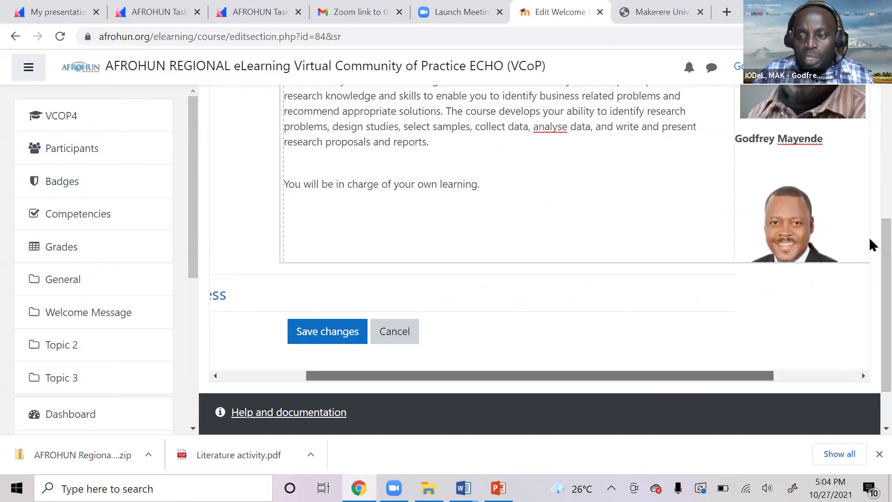
scroll(663, 225, "up", 2)
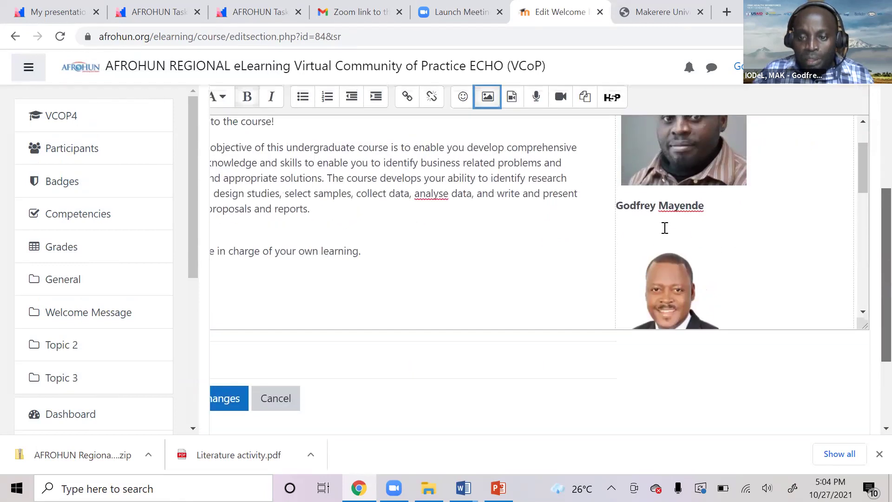
left_click(701, 231)
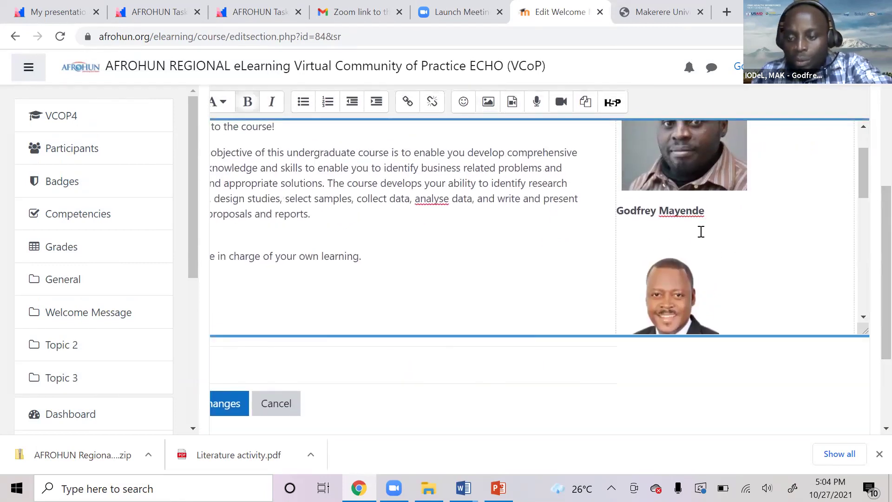
key("Delete")
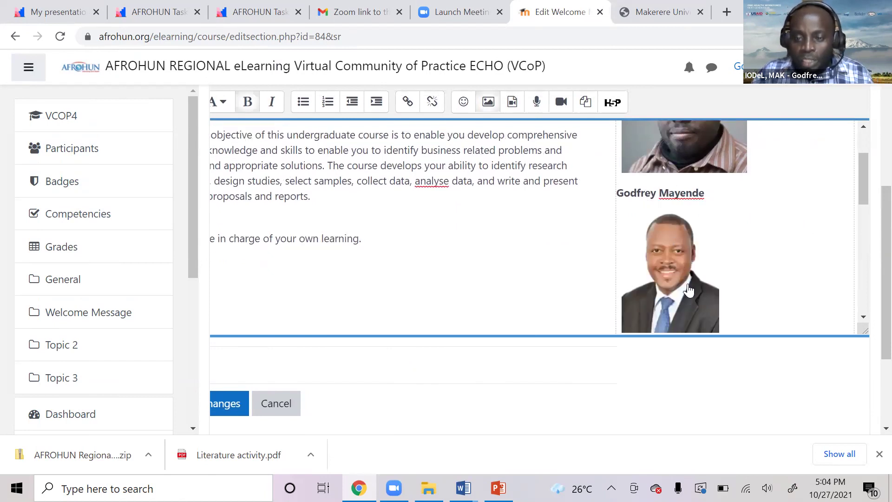
scroll(689, 290, "down", 3)
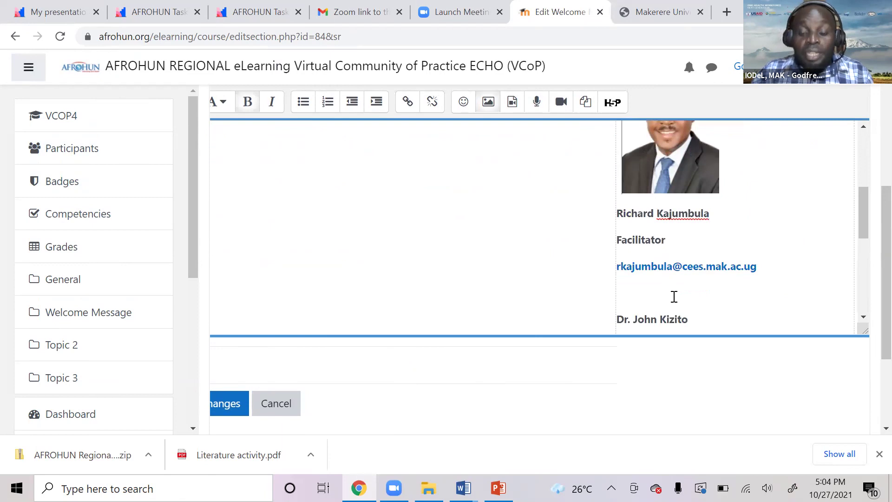
left_click(640, 297)
scroll(631, 242, "down", 1)
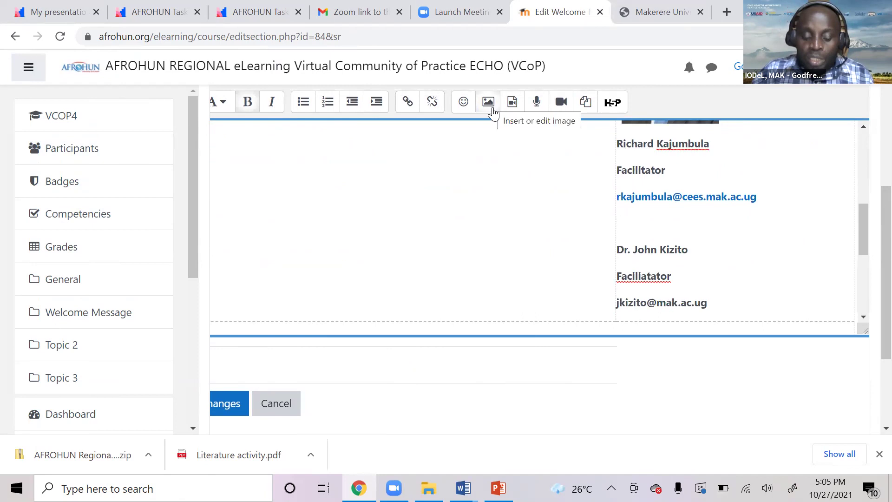
scroll(378, 271, "down", 1)
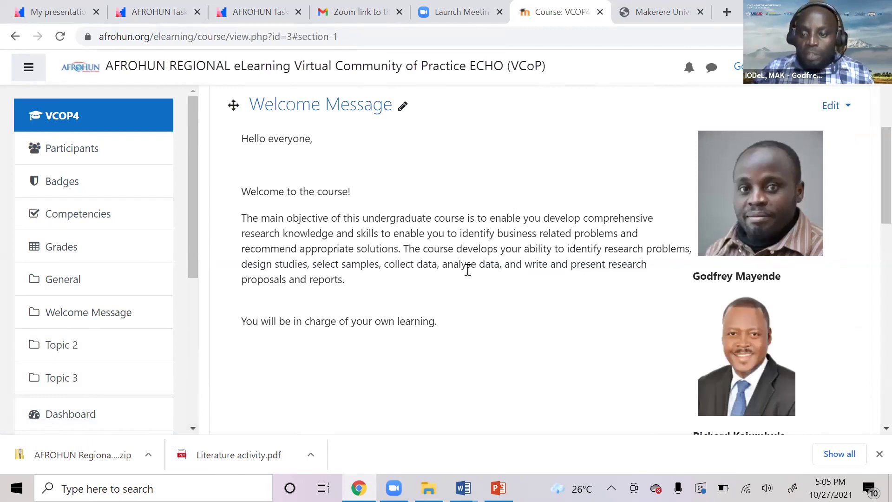
scroll(474, 272, "up", 2)
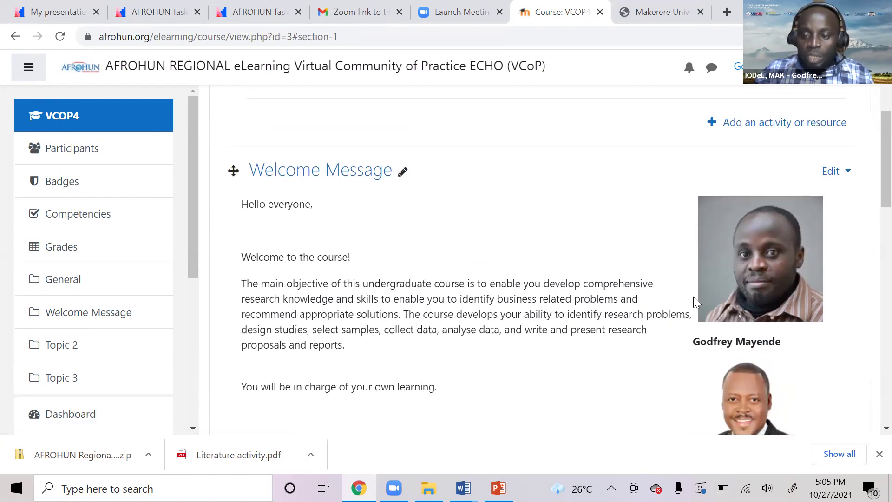
scroll(706, 295, "down", 1)
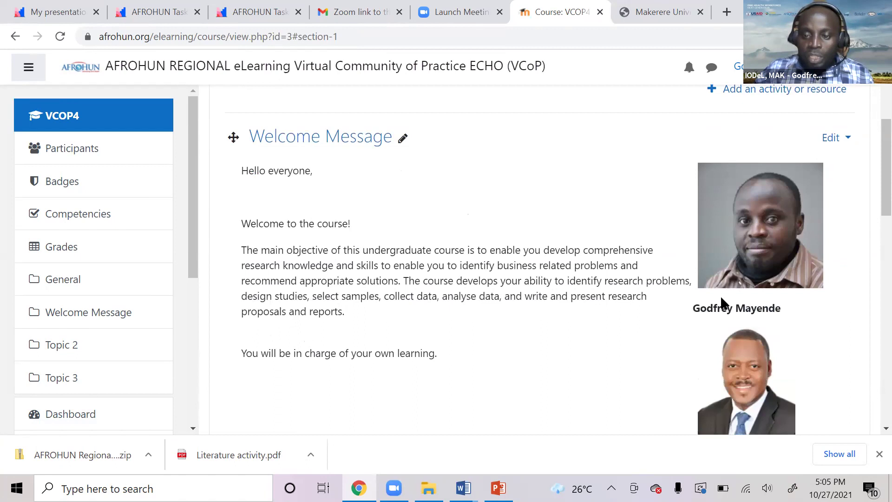
scroll(739, 316, "down", 1)
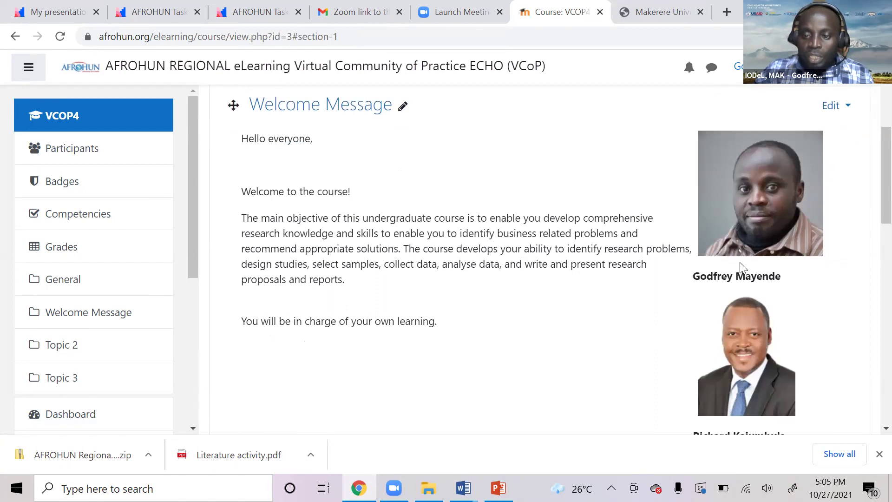
scroll(484, 319, "down", 1)
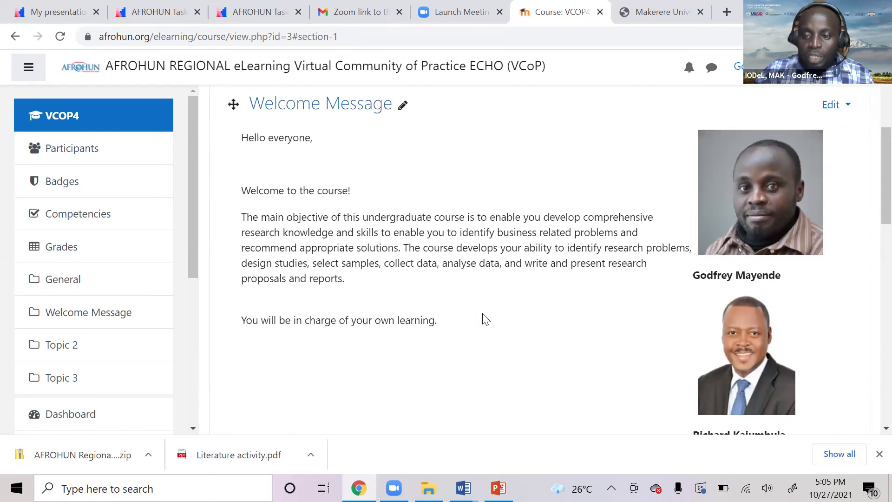
scroll(484, 319, "down", 10)
scroll(485, 319, "up", 10)
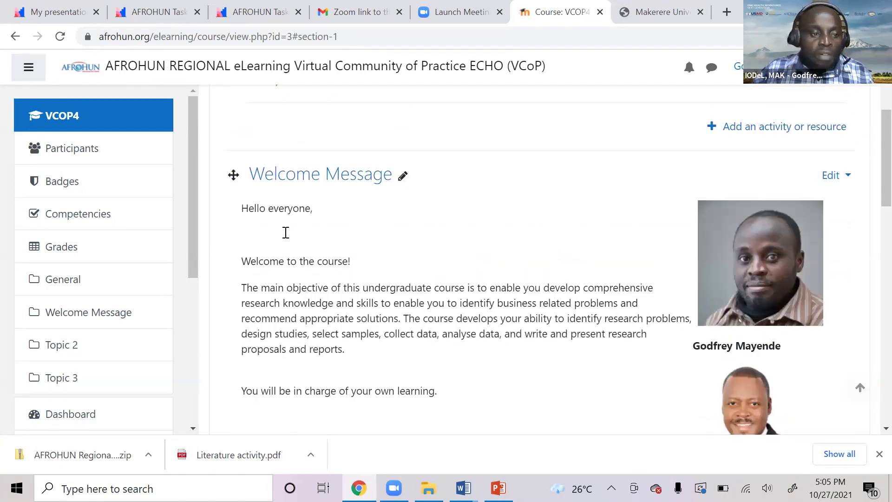
scroll(286, 232, "down", 10)
key("ctrl+minus")
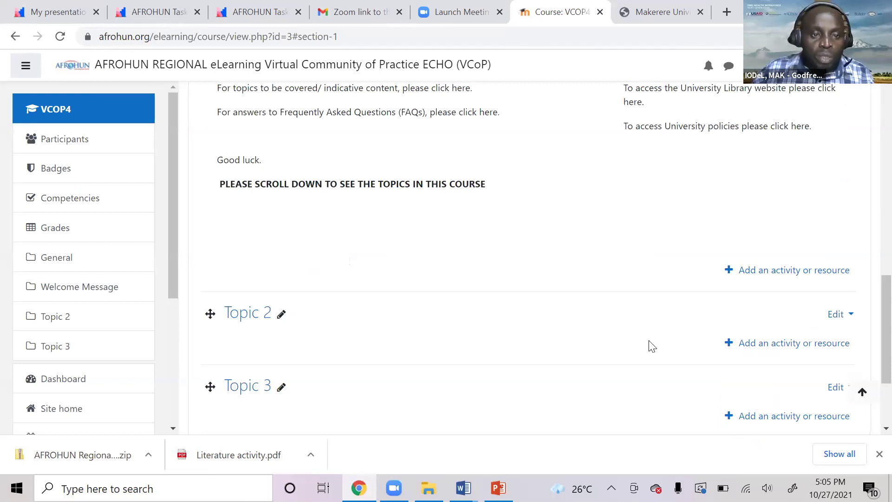
scroll(501, 301, "up", 6)
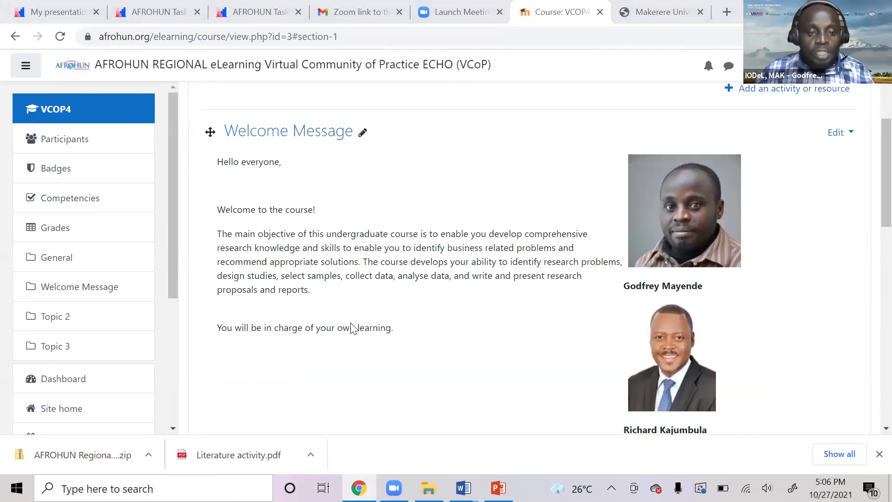
scroll(350, 325, "down", 3)
scroll(328, 341, "down", 6)
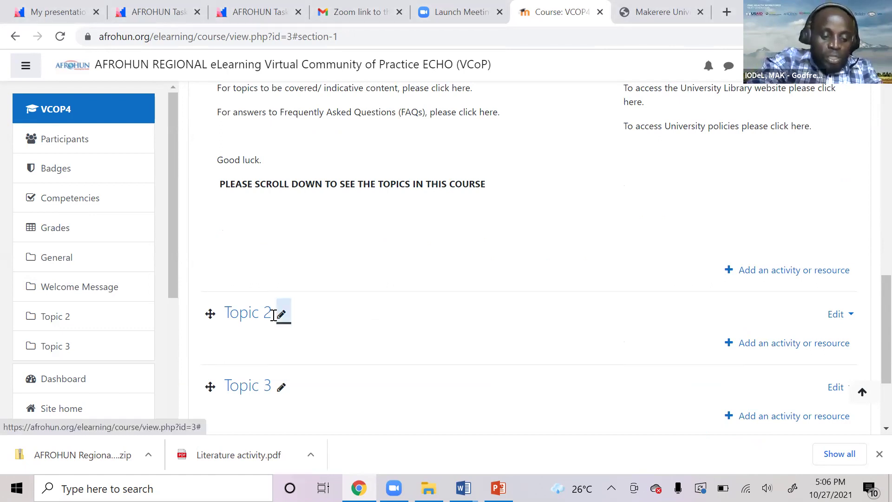
Rename the Topic 2 section to 'Resources and Tools'.
left_click(275, 315)
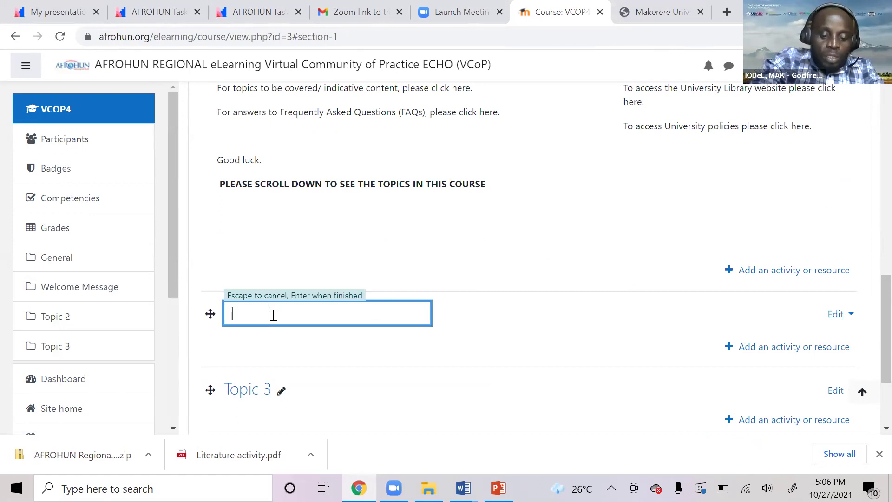
type("Resources and ")
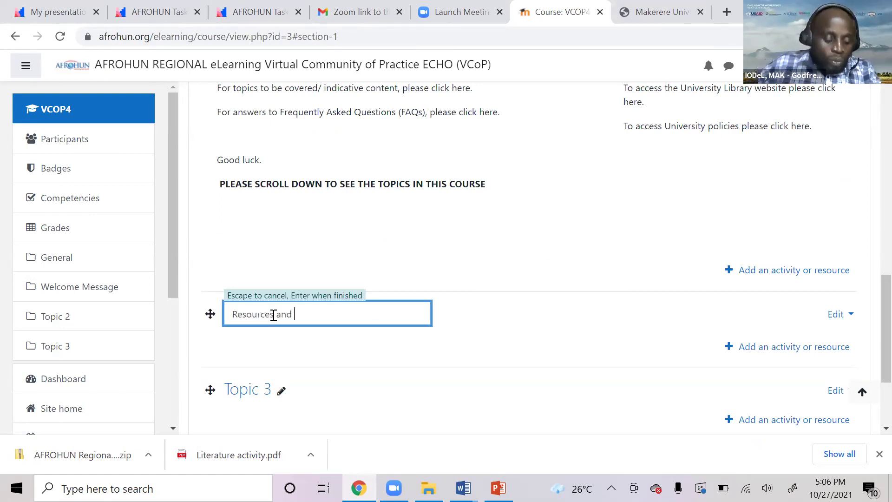
type("Tools")
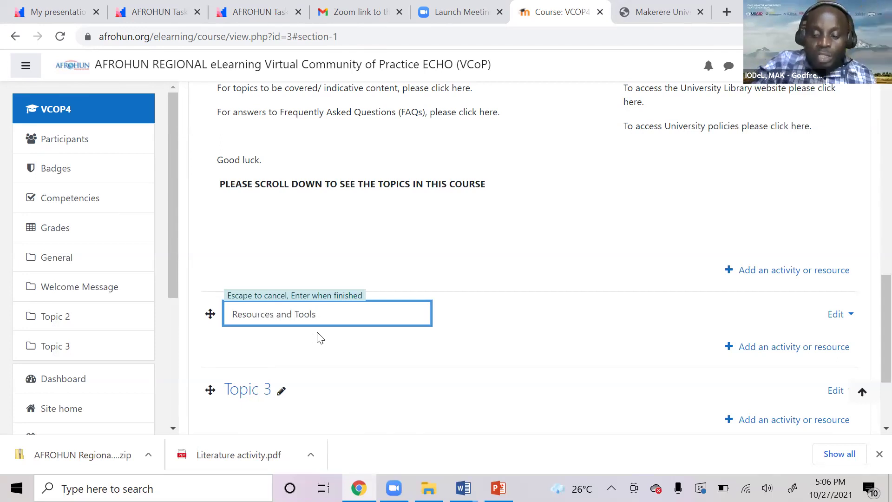
key("Return")
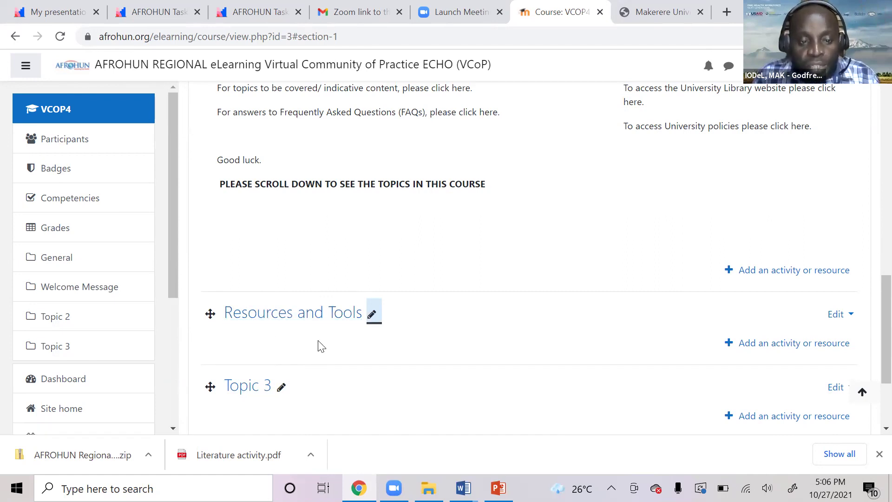
scroll(323, 338, "down", 1)
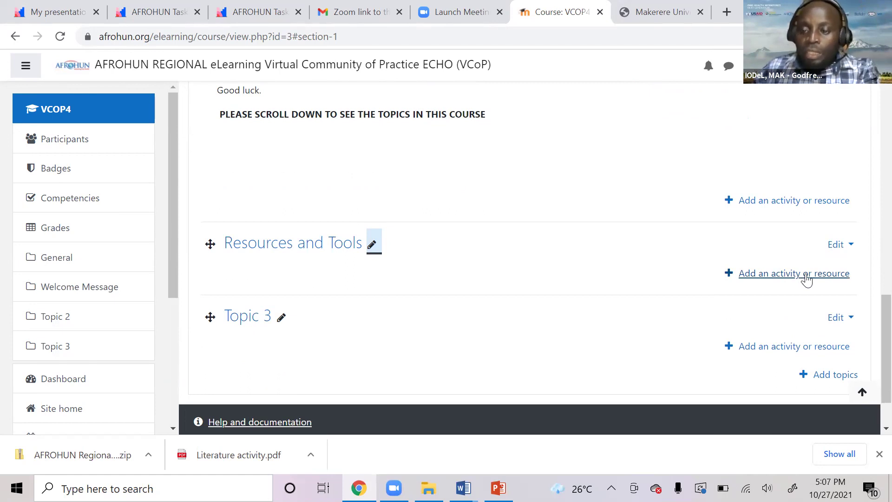
Pick the File resource from the Resources and Tools activity chooser.
left_click(806, 276)
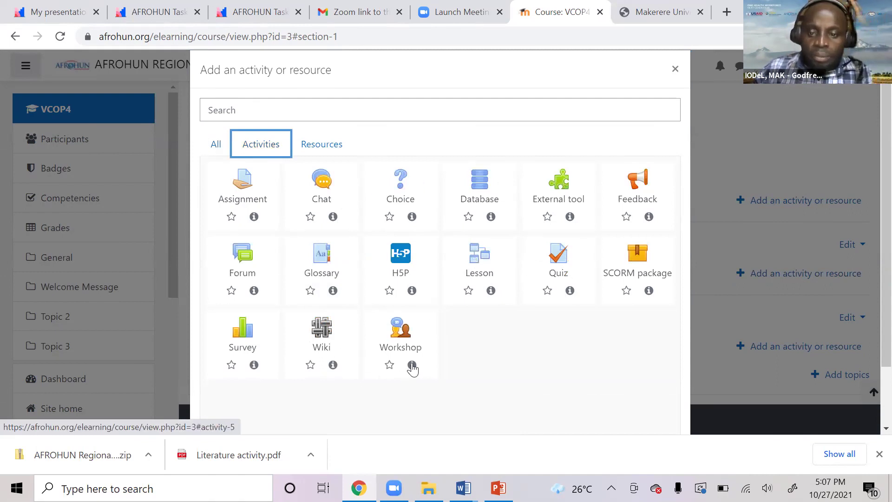
left_click(321, 145)
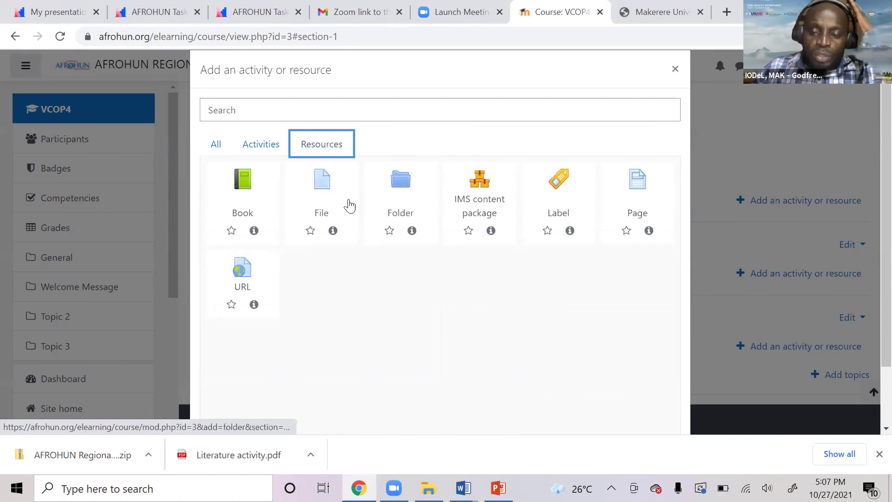
left_click(217, 148)
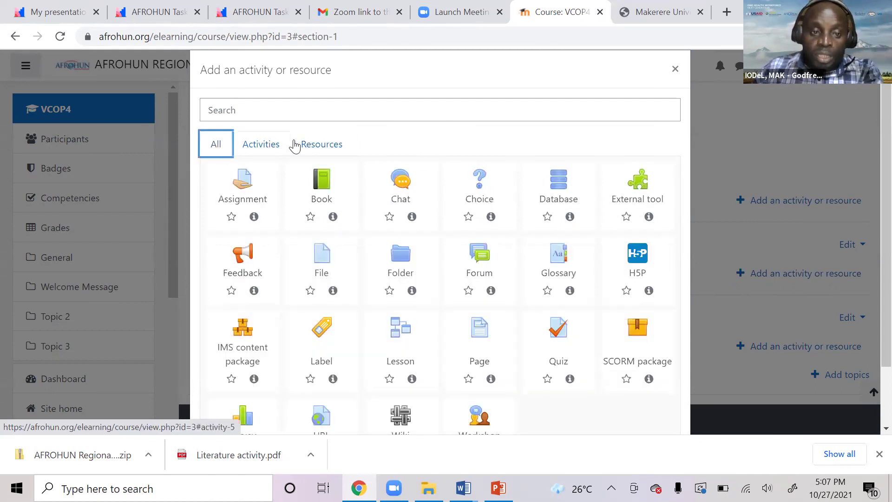
left_click(321, 147)
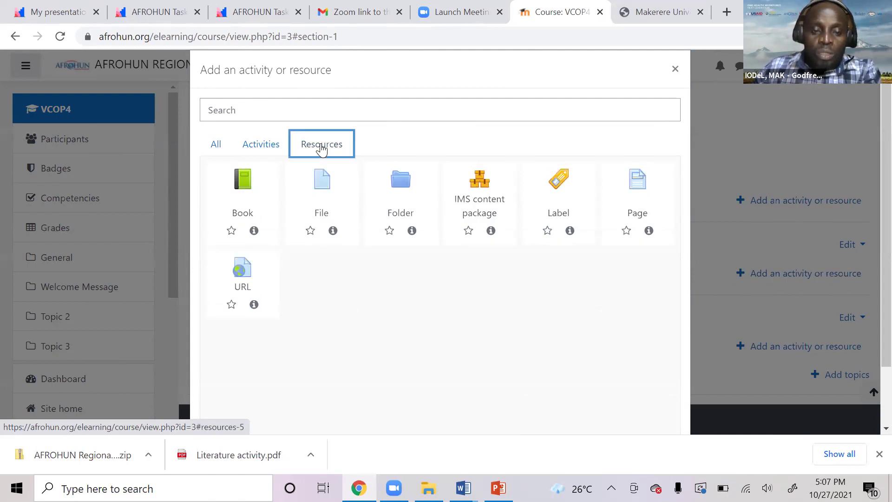
left_click(258, 147)
left_click(329, 150)
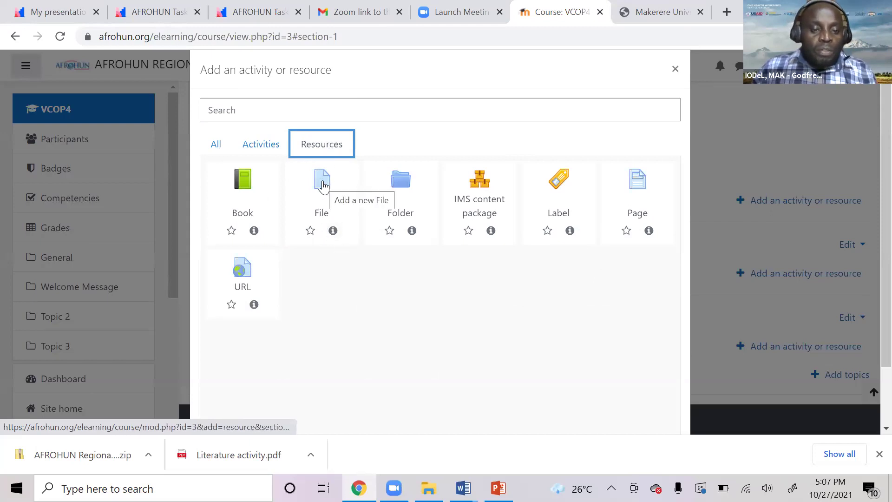
left_click(325, 192)
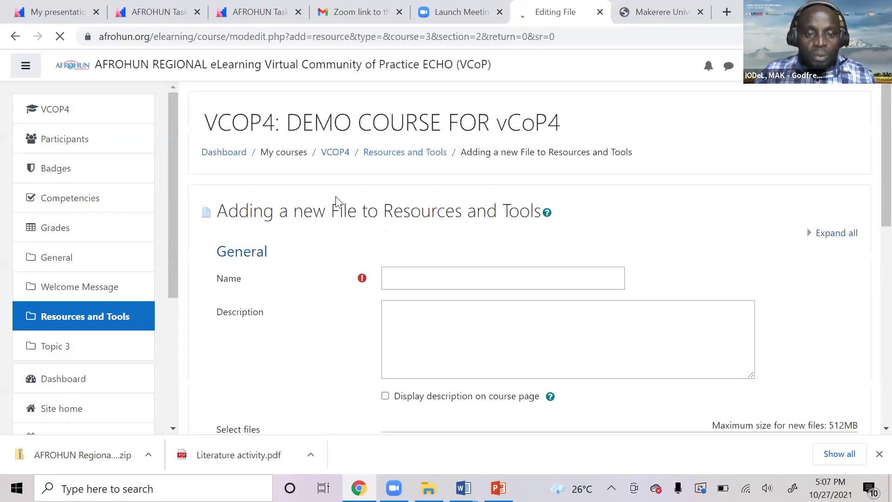
Name the new file resource 'Study guide' and open the file picker under Select files.
left_click(402, 279)
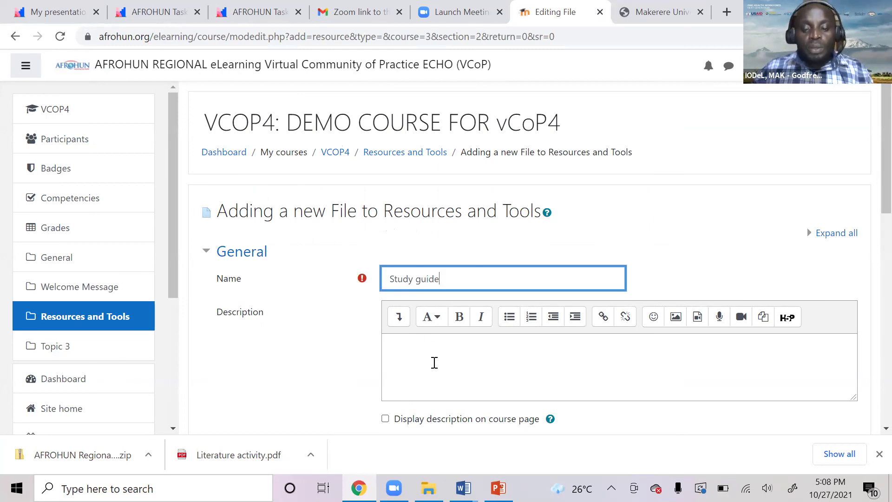
scroll(434, 362, "down", 3)
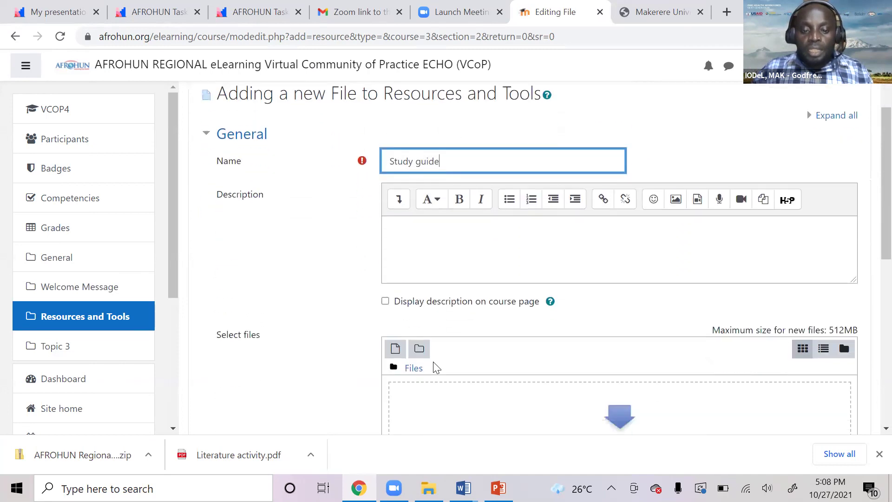
scroll(460, 371, "down", 2)
scroll(471, 369, "up", 3)
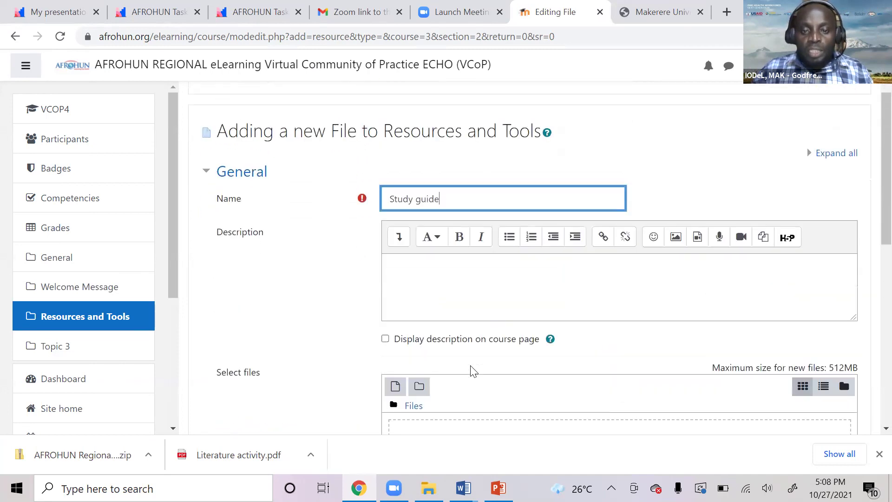
scroll(511, 404, "down", 3)
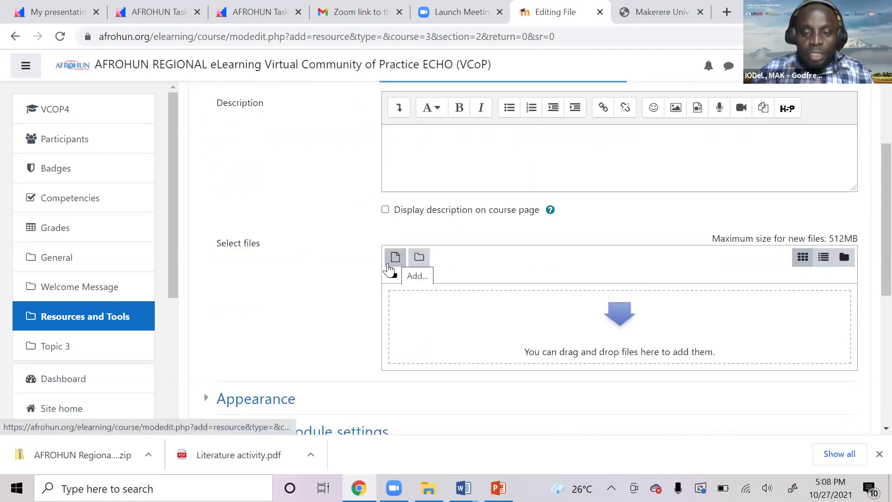
left_click(623, 323)
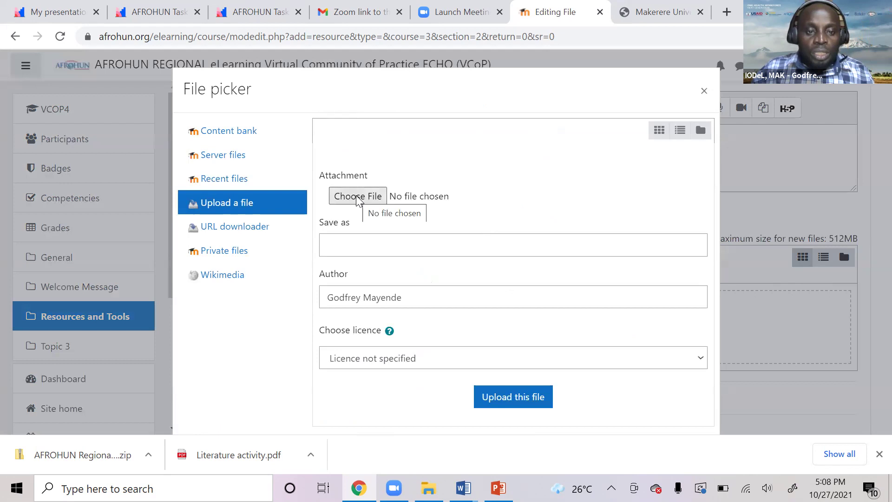
Upload STUDY GUIDE (002).doc from Documents > AFROHUN Regional eLearning vCOP > Final 27102021.
left_click(356, 197)
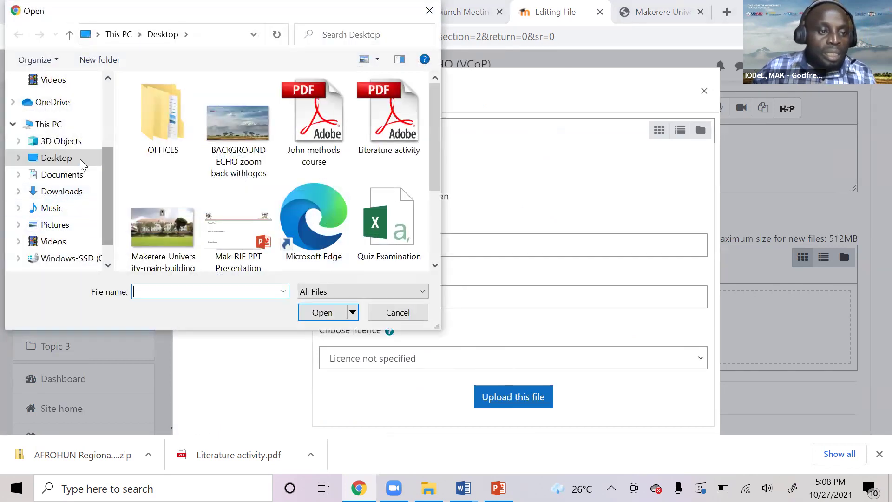
left_click(87, 175)
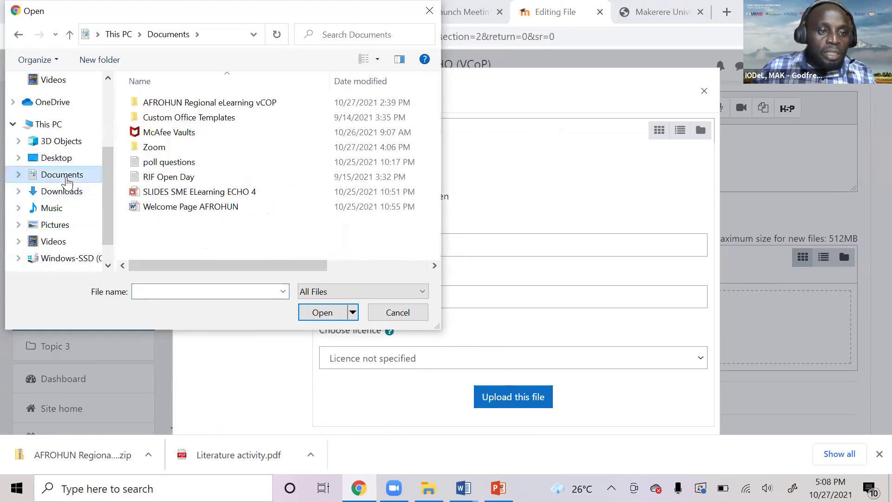
double_click(222, 102)
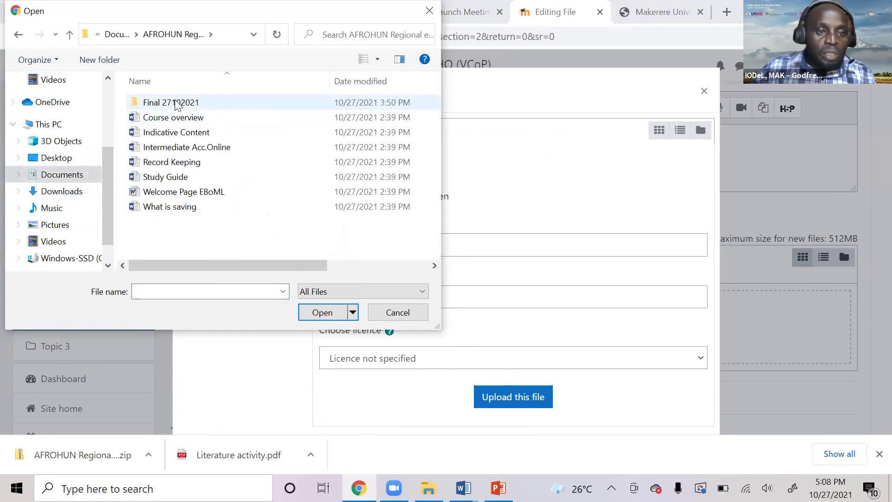
double_click(176, 103)
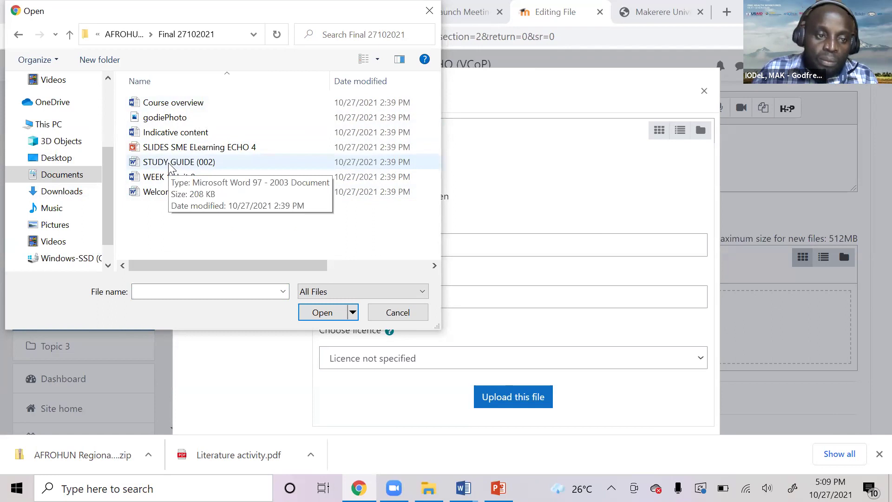
double_click(169, 162)
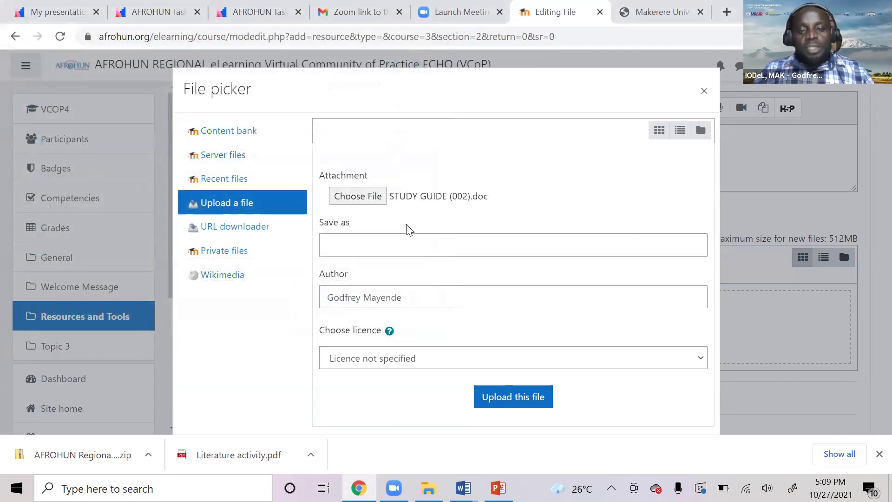
left_click(507, 403)
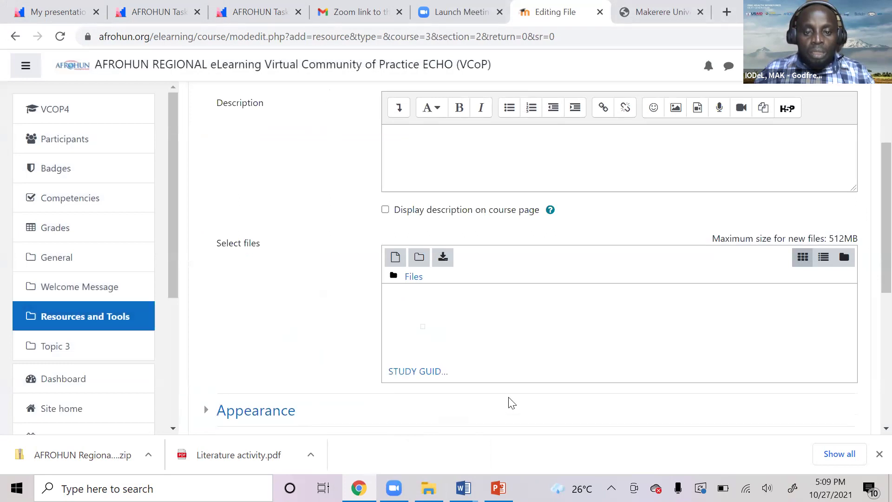
Save the Study guide file resource back to the course and dismiss the Activity information tour.
scroll(514, 380, "down", 3)
scroll(519, 381, "down", 3)
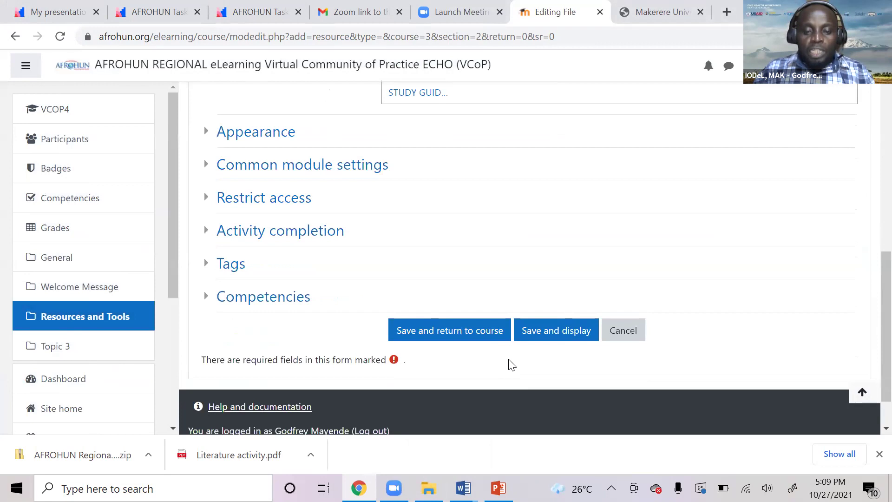
left_click(539, 333)
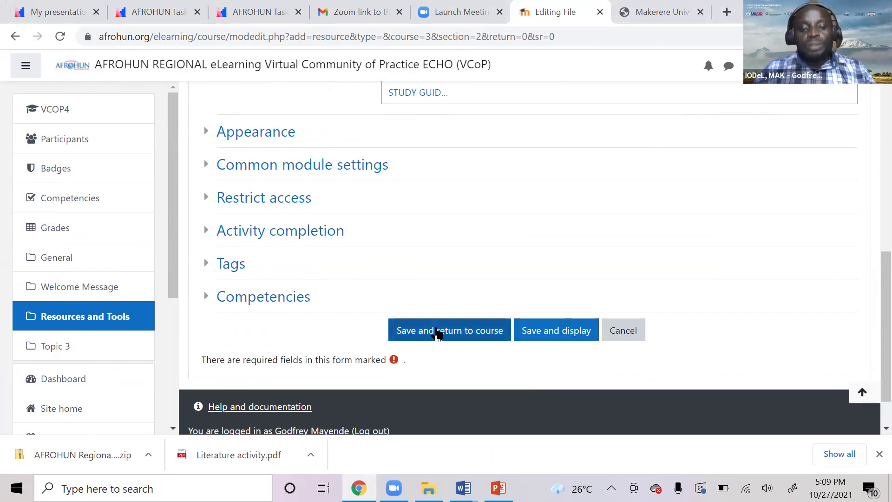
left_click(443, 338)
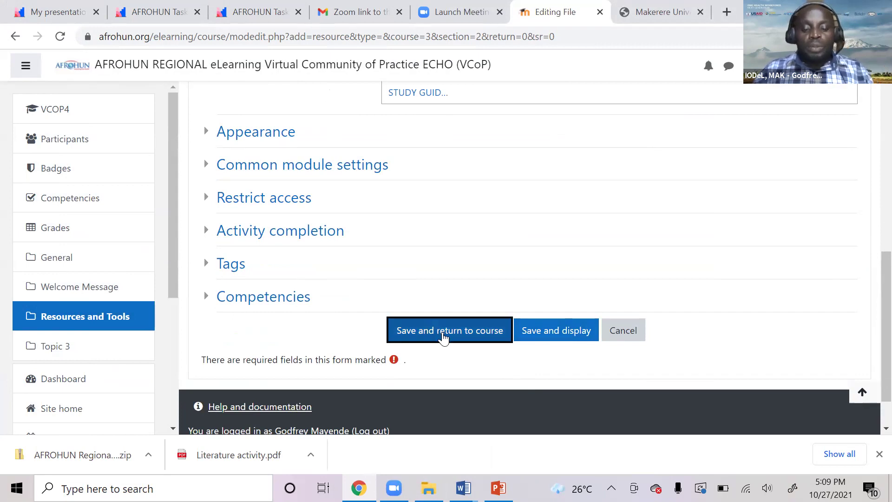
left_click(442, 334)
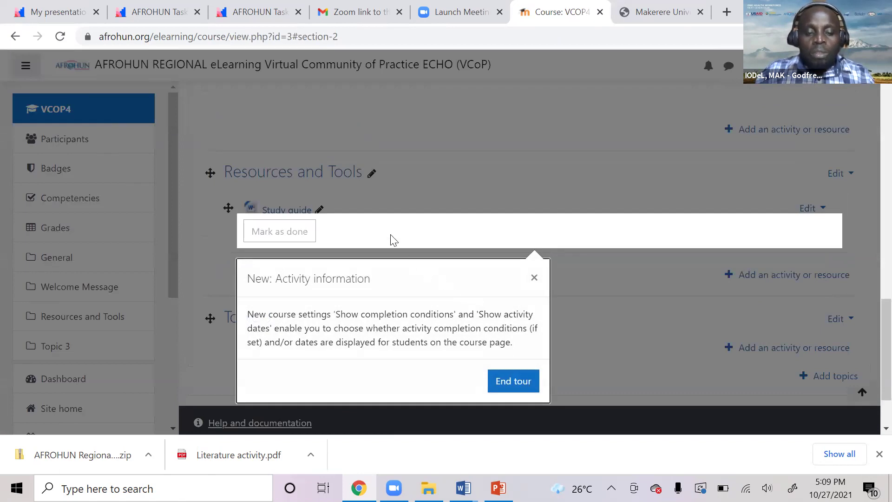
left_click(533, 279)
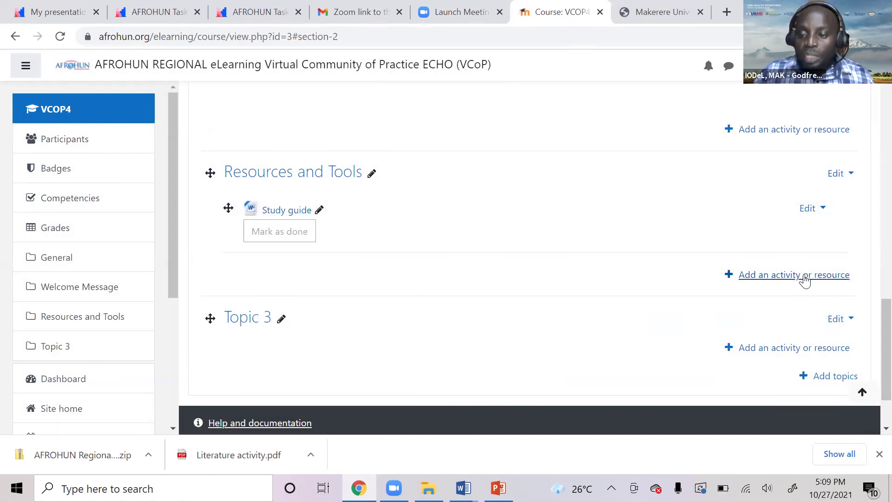
Start a second File resource in Resources and Tools and name it 'Introduction'.
left_click(804, 281)
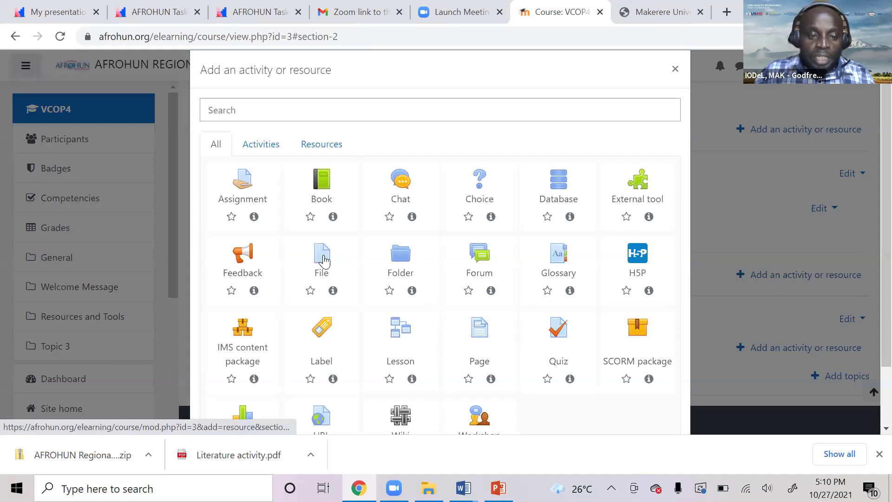
left_click(323, 261)
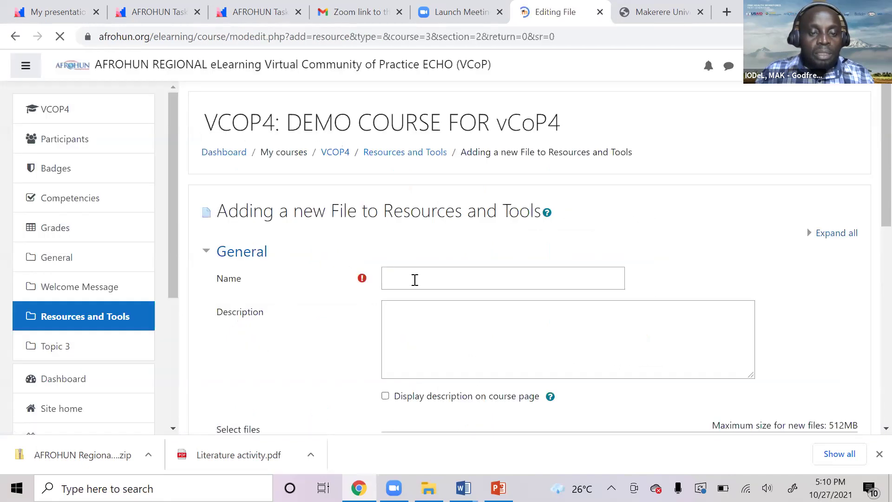
left_click(404, 275)
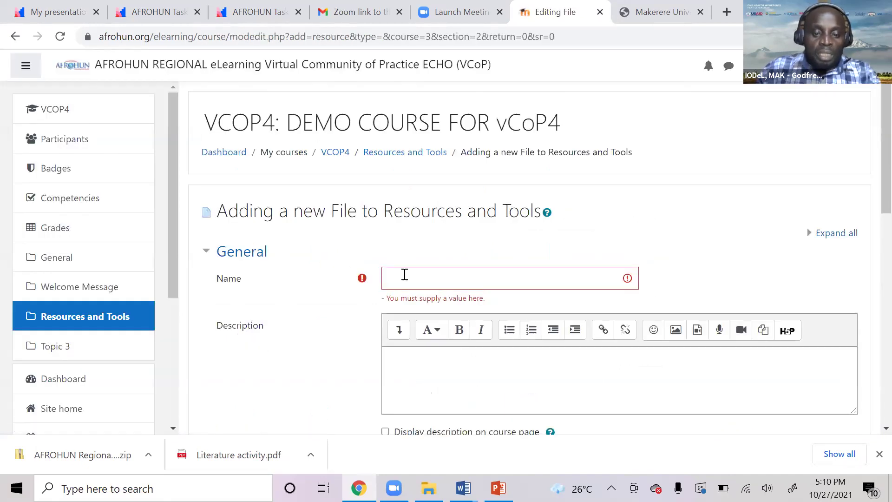
left_click(385, 274)
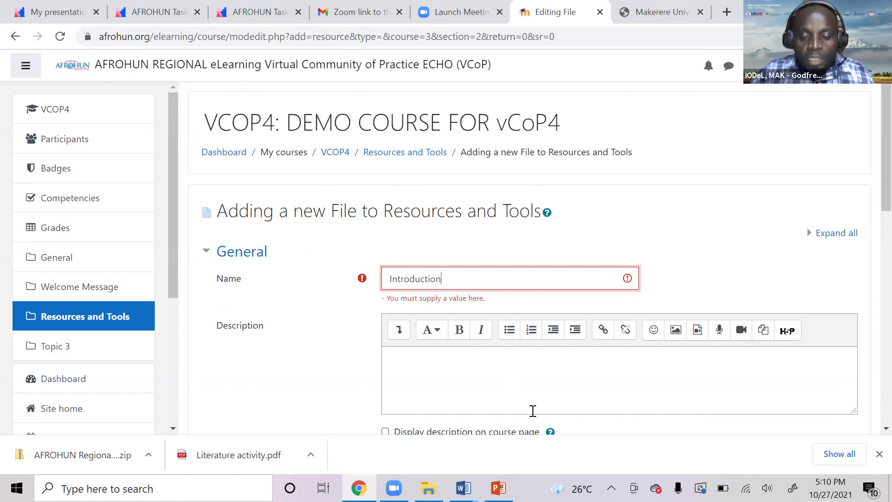
scroll(533, 410, "down", 4)
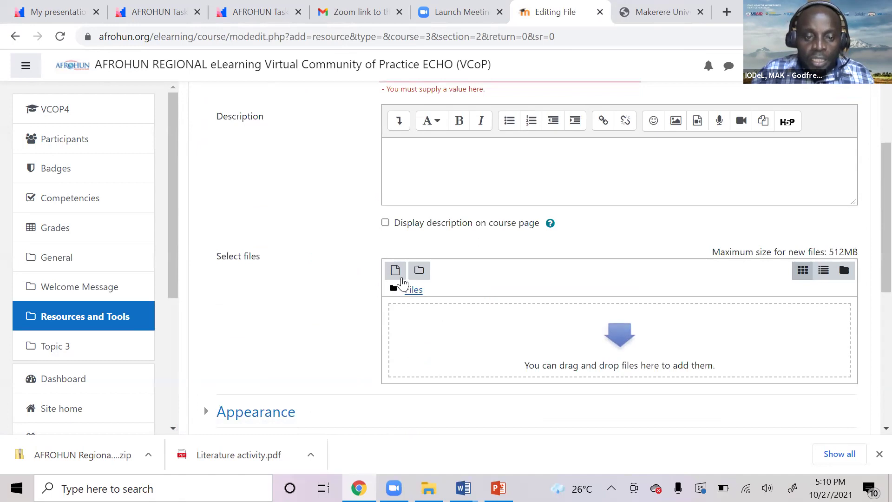
Upload the SLIDES SME ELearning ECHO 4 presentation as the Introduction resource's file.
left_click(396, 269)
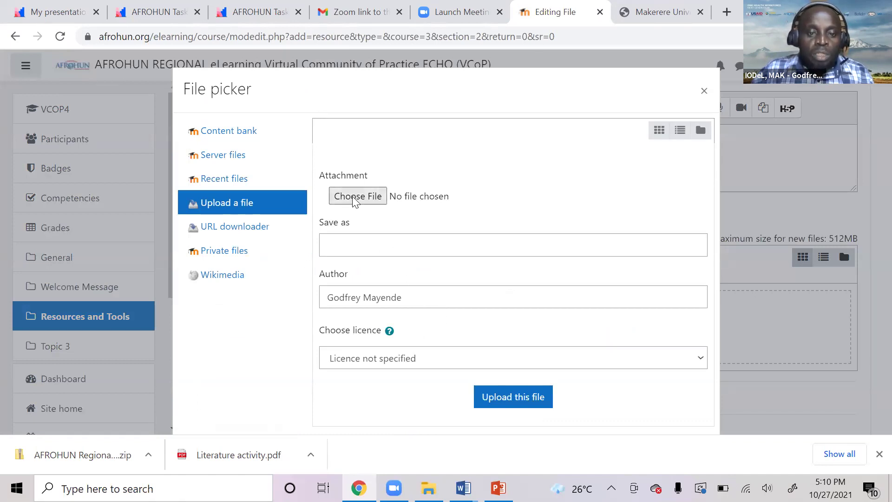
left_click(356, 196)
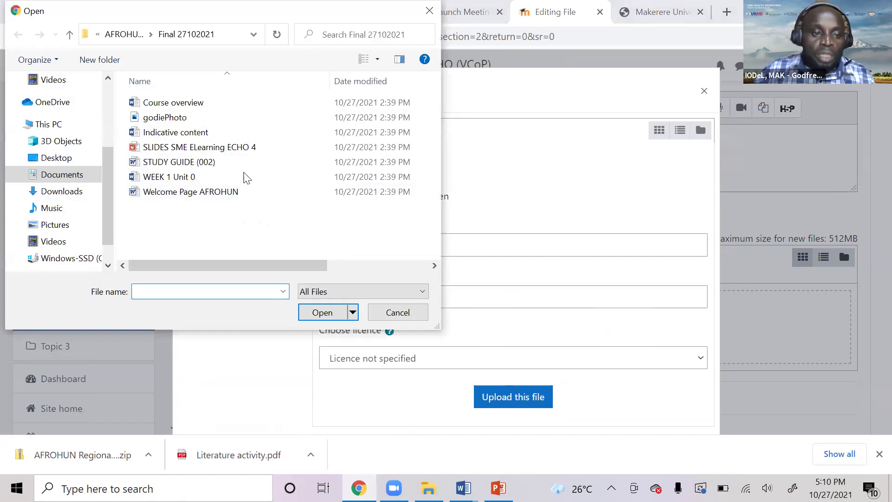
double_click(186, 148)
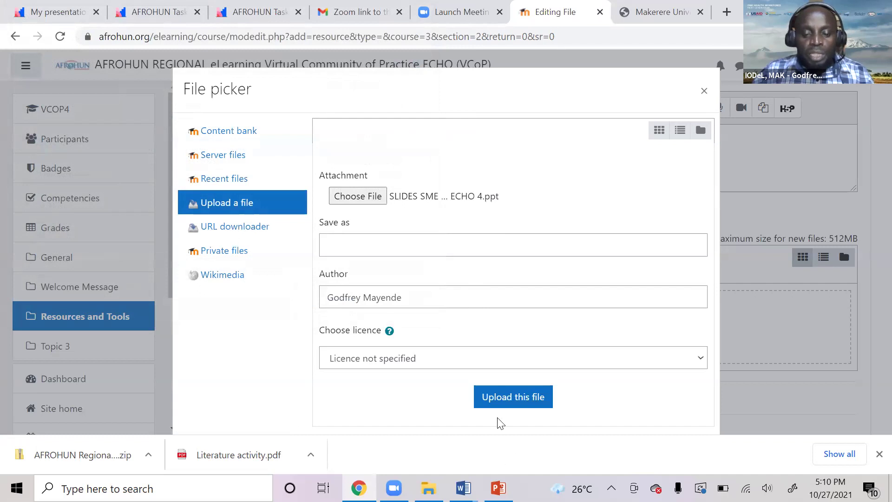
left_click(505, 403)
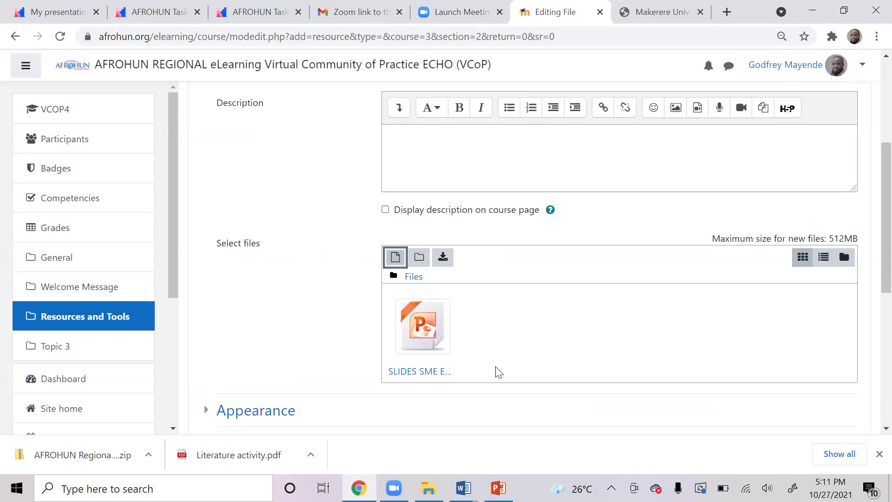
scroll(496, 355, "down", 2)
scroll(511, 346, "up", 3)
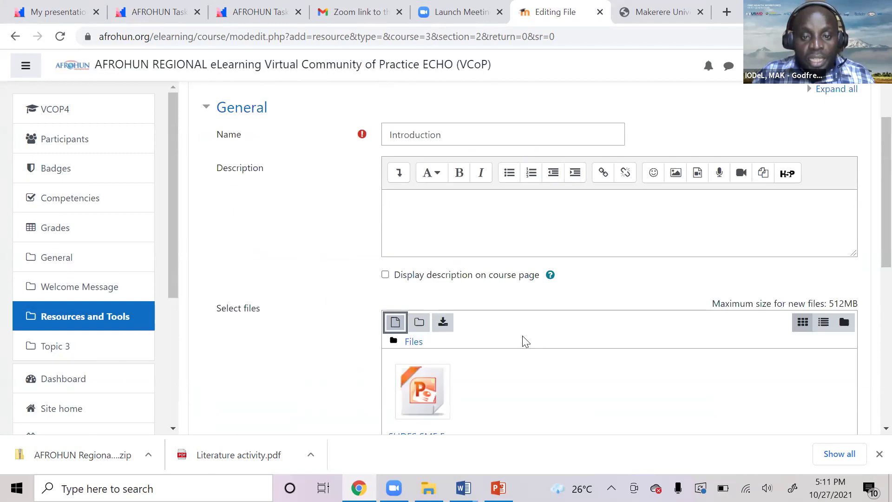
scroll(524, 340, "down", 7)
scroll(441, 291, "down", 2)
Save the Introduction resource and return to the VCOP4 course page.
left_click(447, 277)
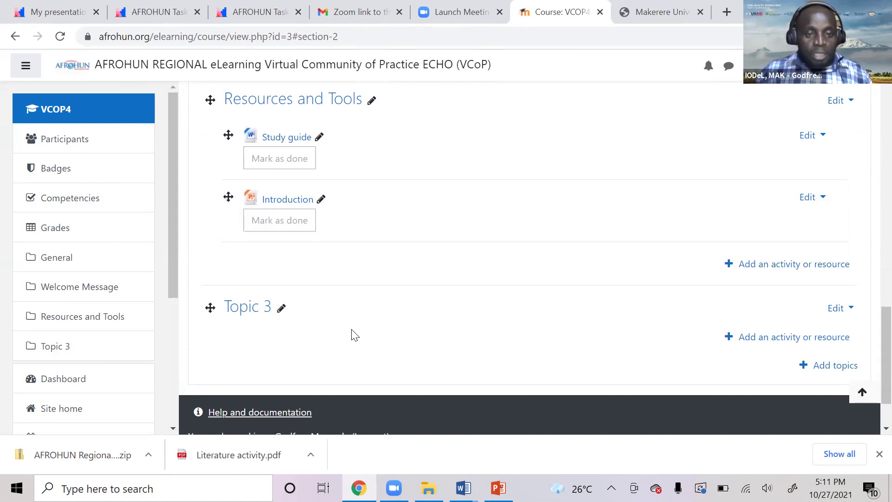
scroll(387, 214, "down", 1)
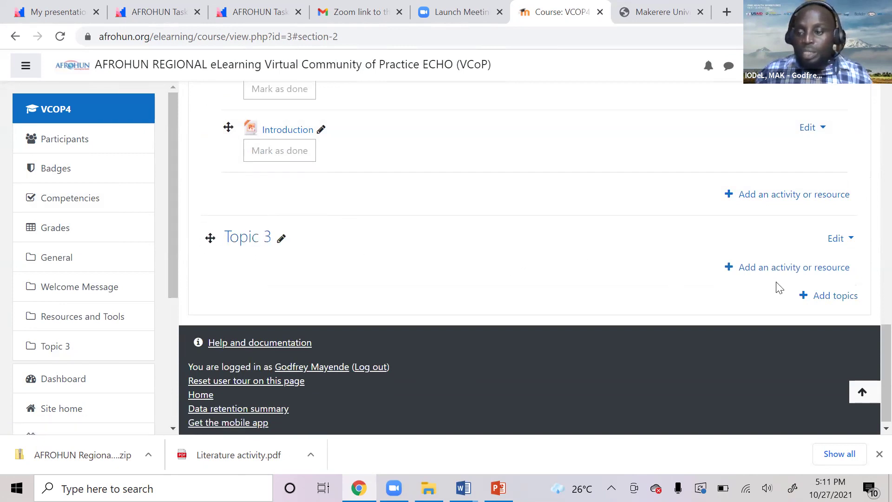
Add five new topic sections after Topic 3, then bring up the STUDY GUIDE document in Word.
left_click(843, 297)
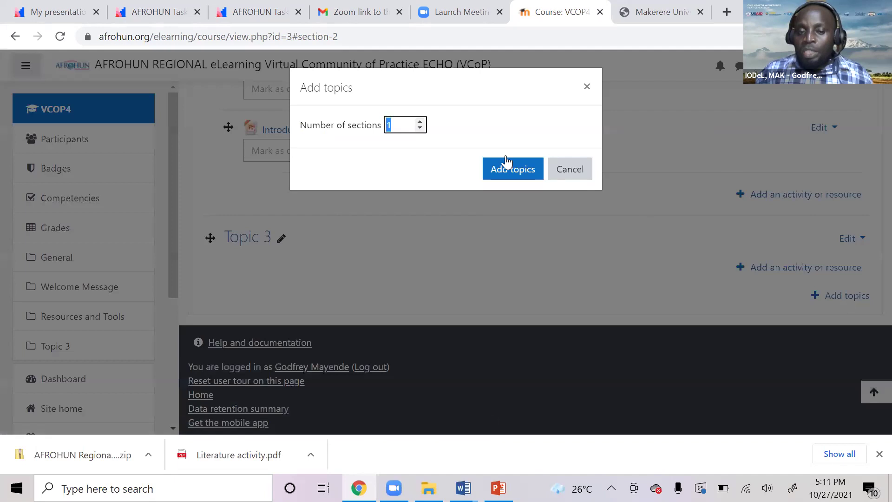
left_click(420, 122)
left_click(420, 121)
left_click(420, 121)
left_click(420, 121)
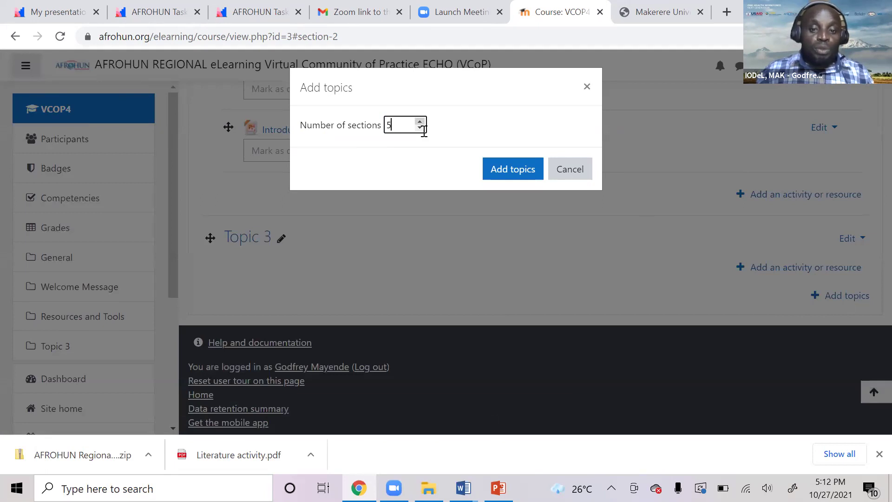
left_click(511, 176)
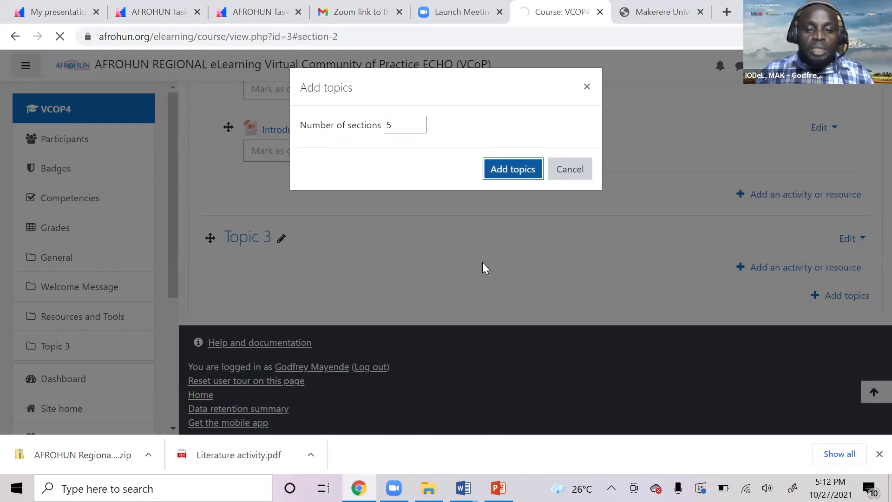
scroll(383, 349, "down", 3)
scroll(383, 349, "up", 4)
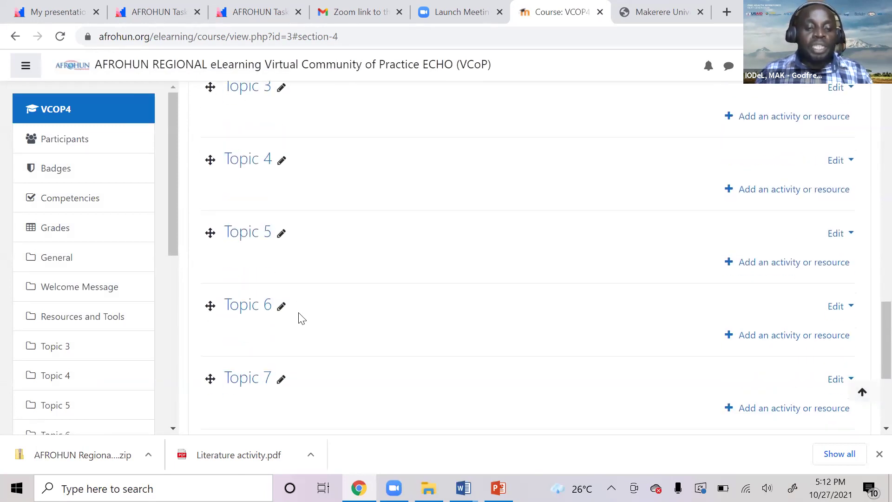
scroll(299, 320, "down", 3)
scroll(306, 320, "up", 6)
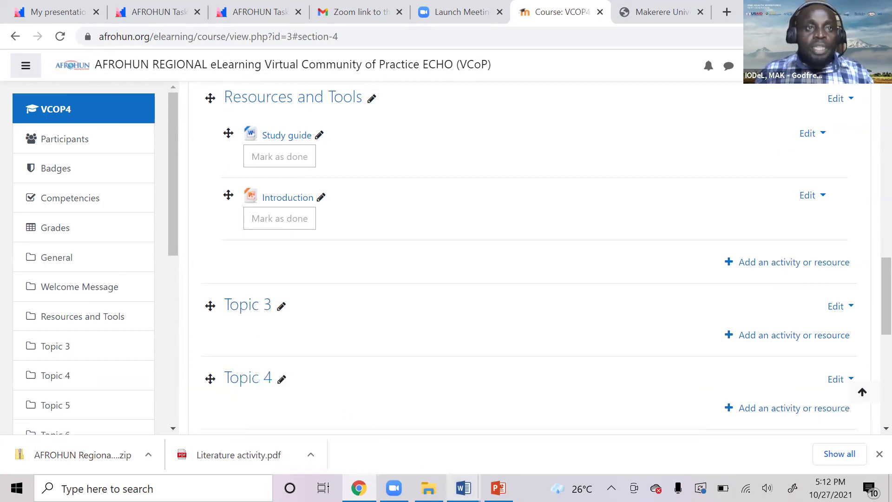
mouse_move(463, 488)
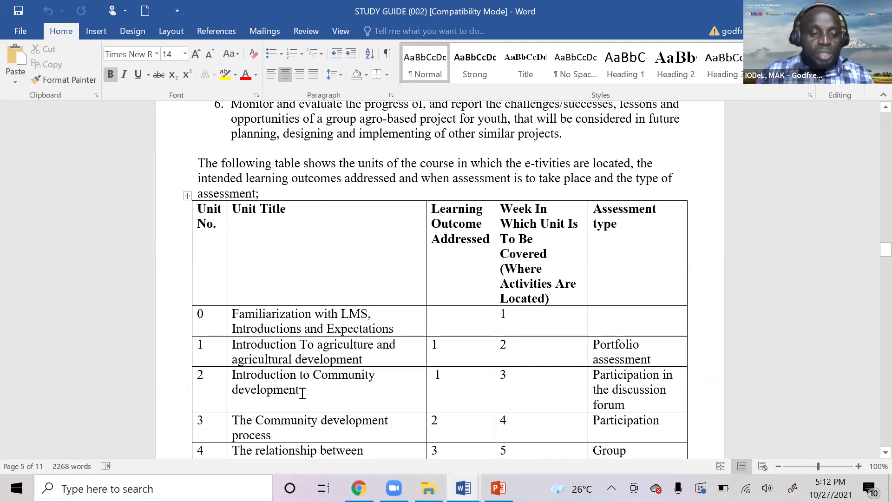
Rename Topic 3 to 'Familiarization with LMS, Introductions and Expectations' using unit 0's title copied from Word.
left_click_drag(233, 313, 388, 327)
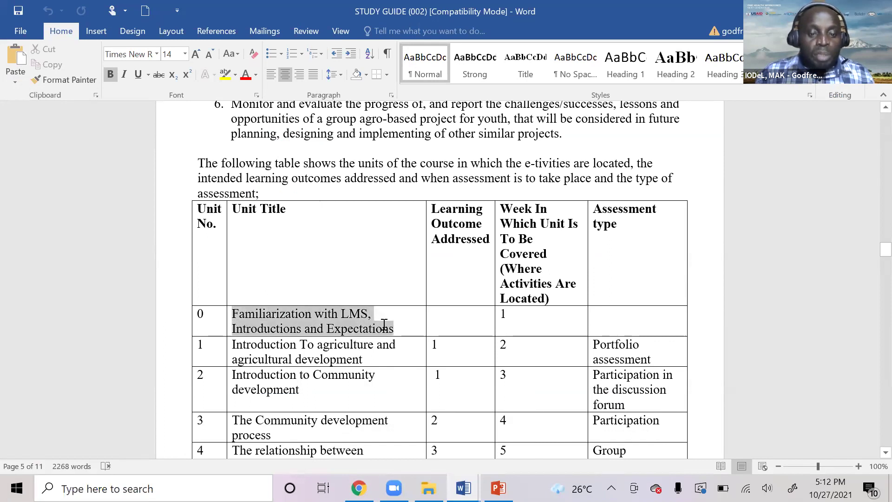
right_click(304, 329)
left_click(340, 89)
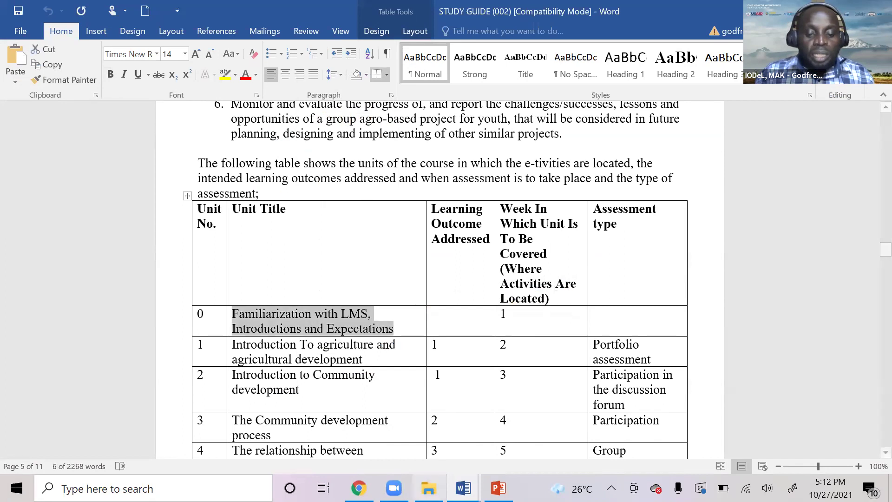
left_click(358, 487)
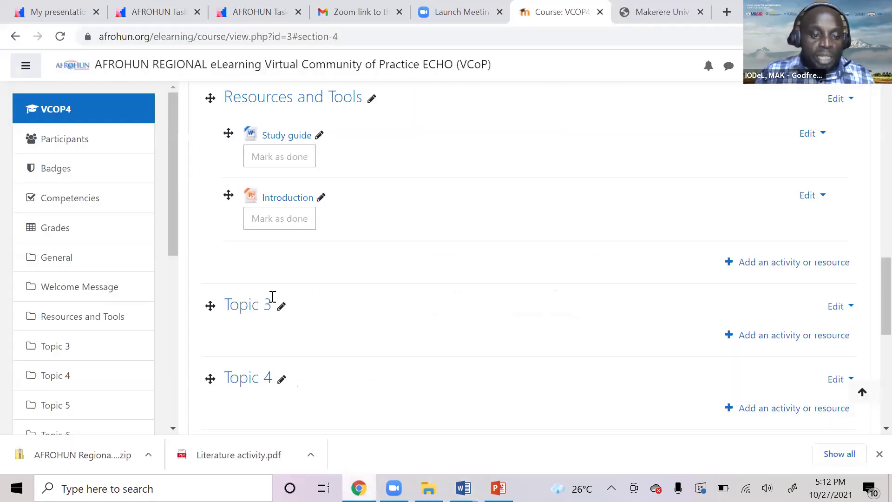
left_click(281, 306)
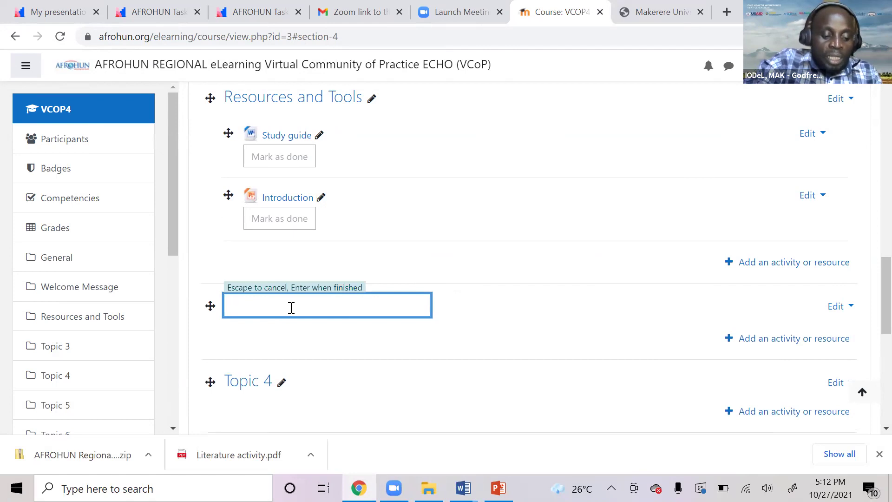
key("ctrl+v")
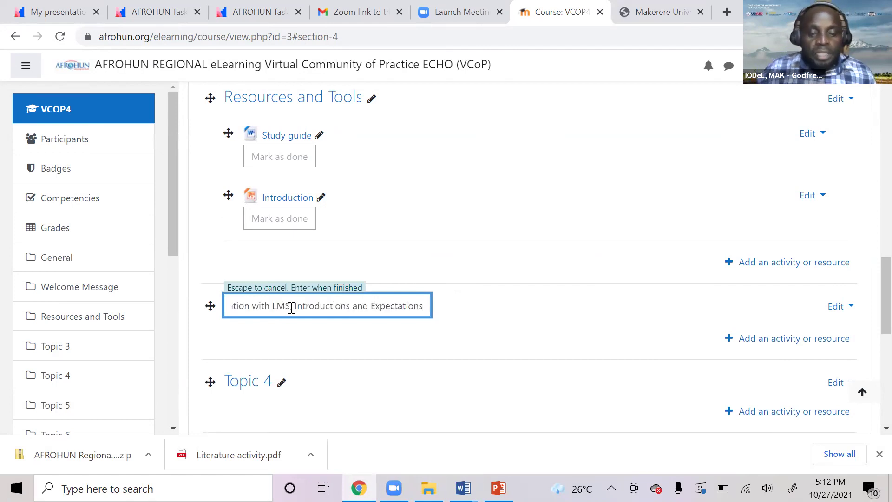
key("Return")
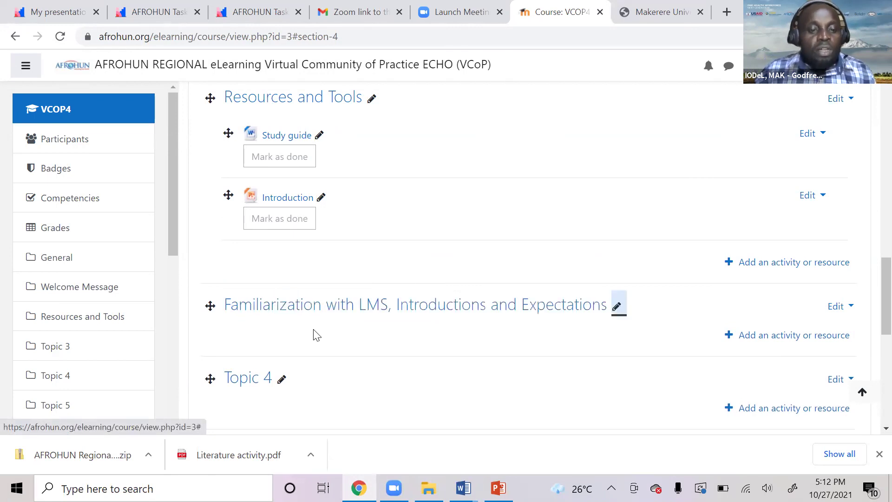
scroll(366, 351, "down", 1)
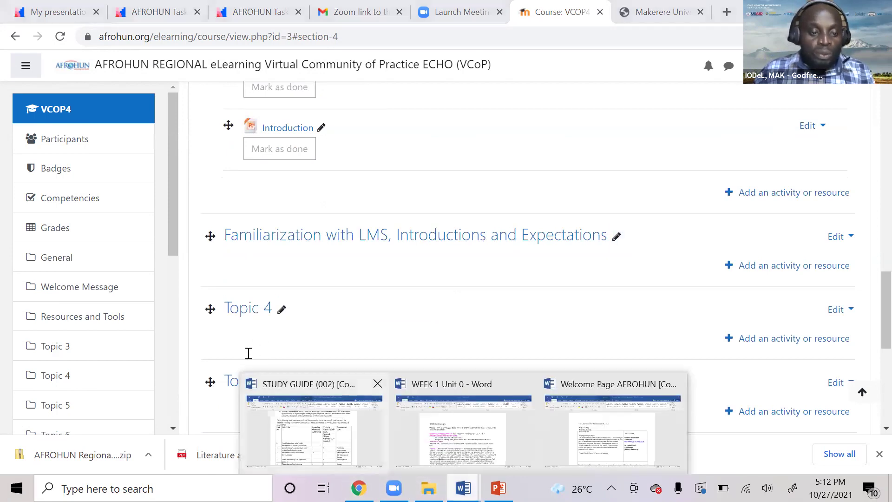
Rename Topic 4 to 'Introduction To agriculture and agricultural development' using unit 1's title from Word.
left_click(260, 386)
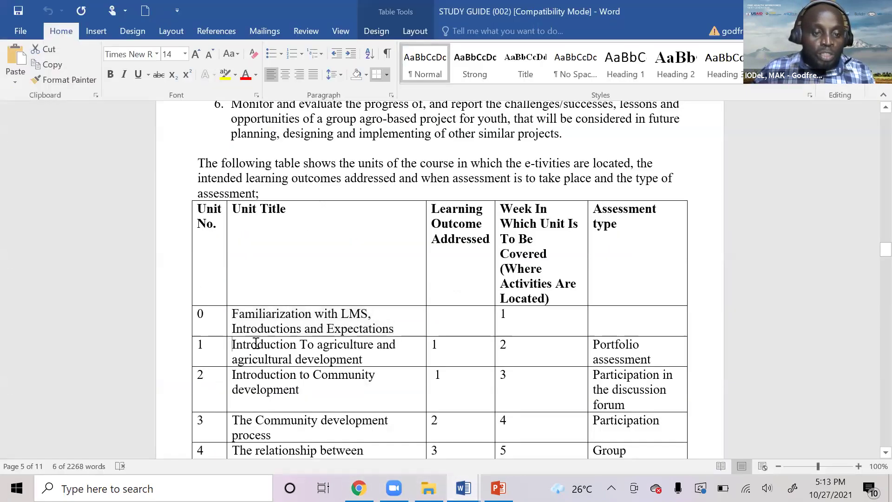
left_click_drag(255, 342, 363, 360)
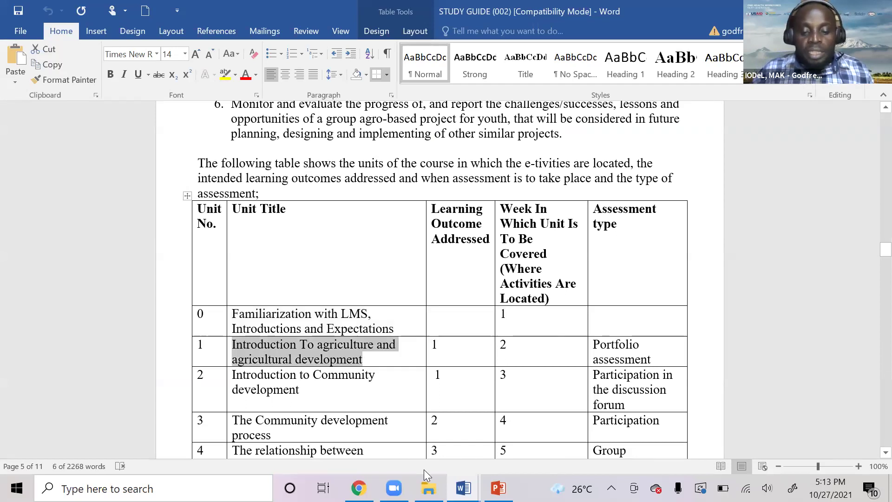
left_click(358, 488)
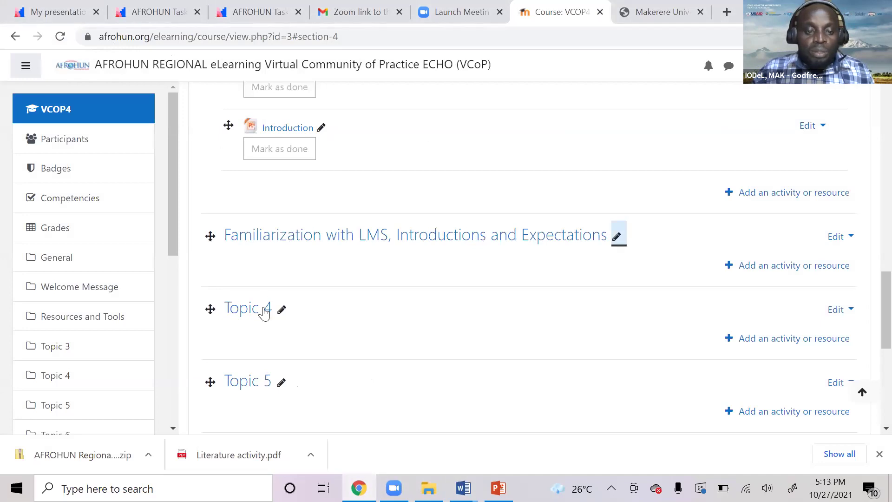
left_click(282, 310)
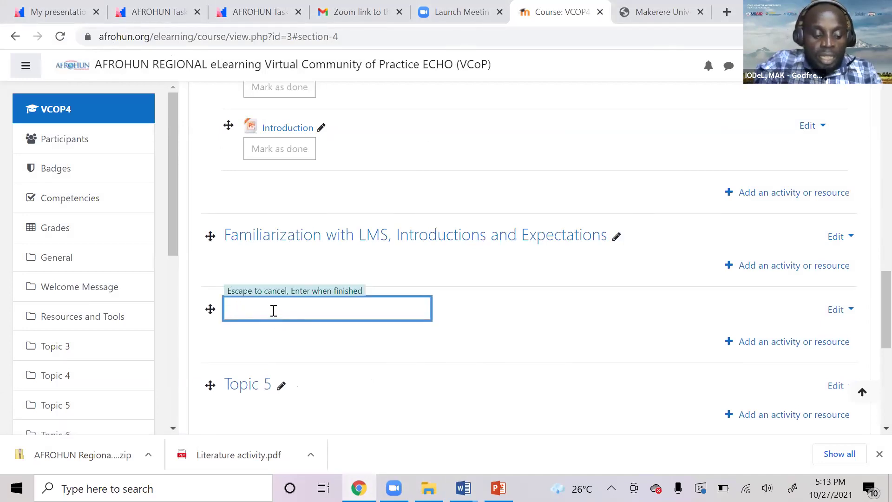
key("ctrl+v")
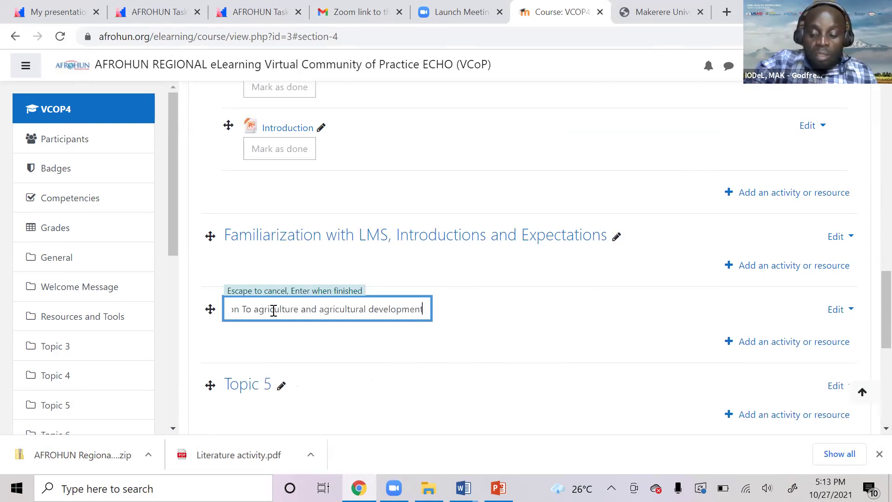
key("Return")
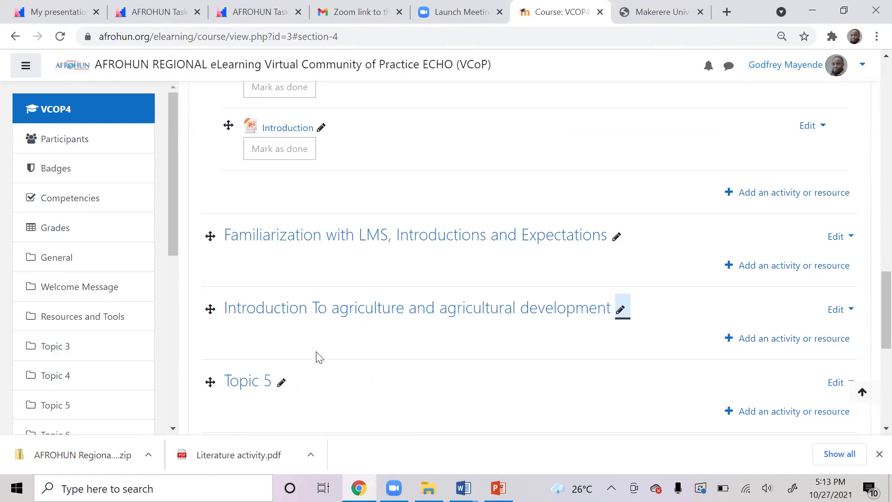
scroll(395, 359, "up", 1)
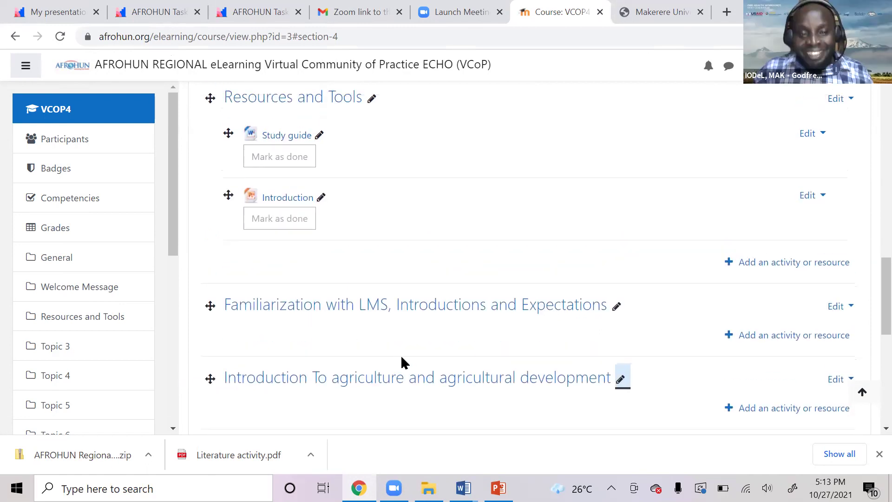